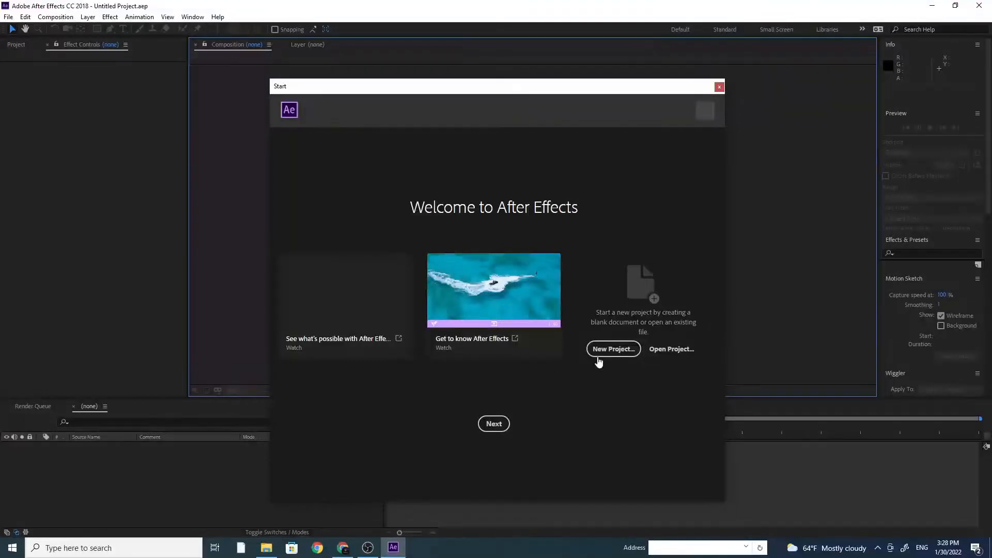
Start a new project and create a 1920 x 1080 px composition at 30 fps with a duration of 0:00:10:00
{"action": "left_click", "coordinate": [600, 352]}
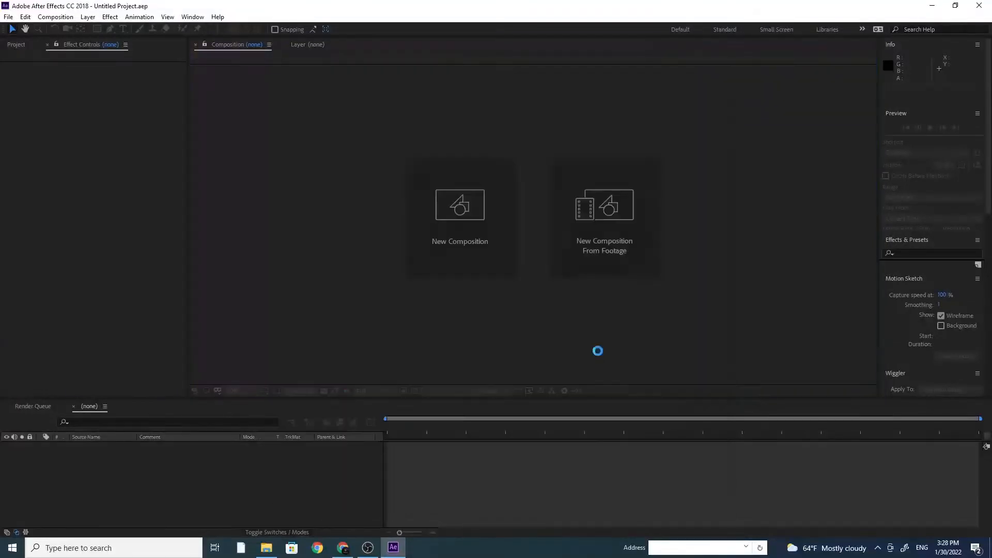
{"action": "left_click", "coordinate": [56, 16]}
{"action": "left_click", "coordinate": [54, 30]}
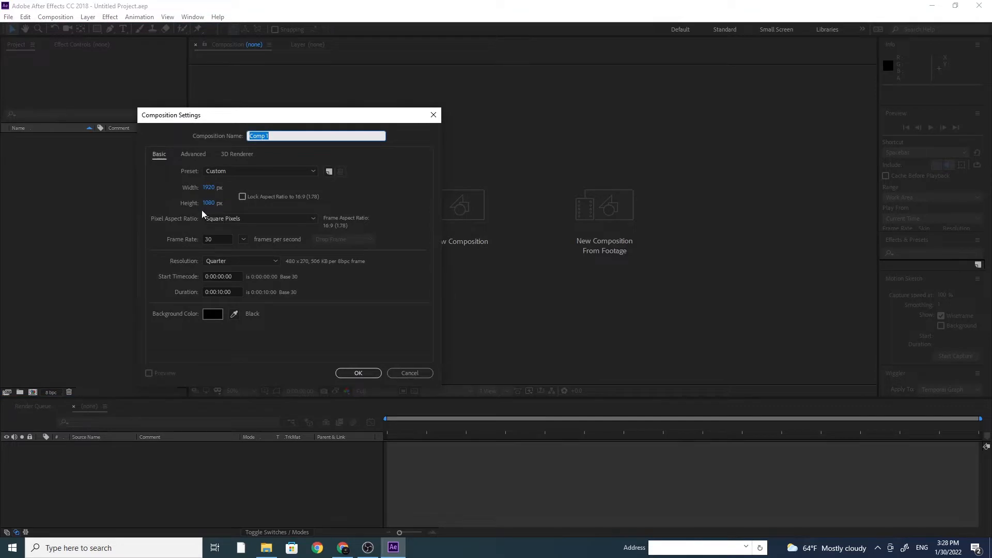
{"action": "left_click", "coordinate": [206, 239]}
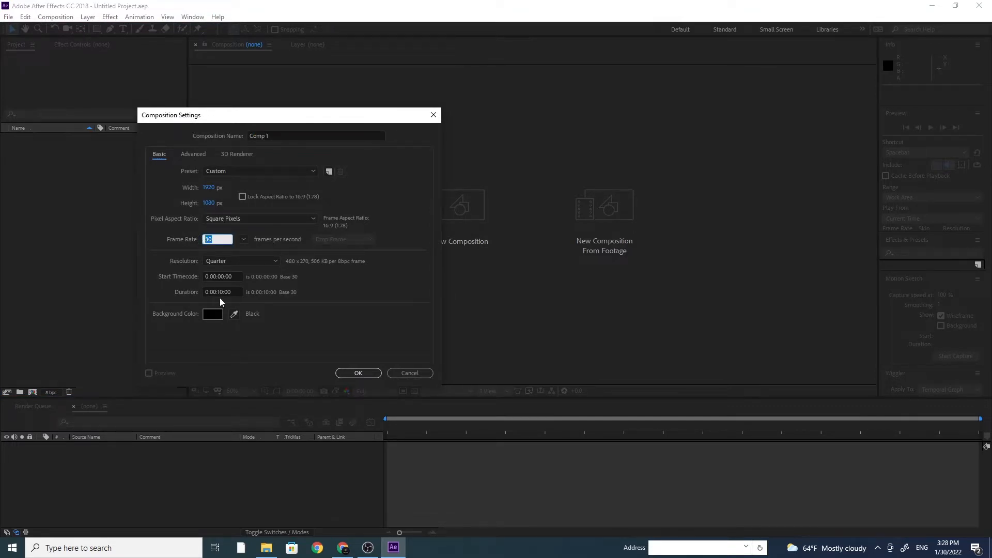
{"action": "left_click", "coordinate": [364, 373]}
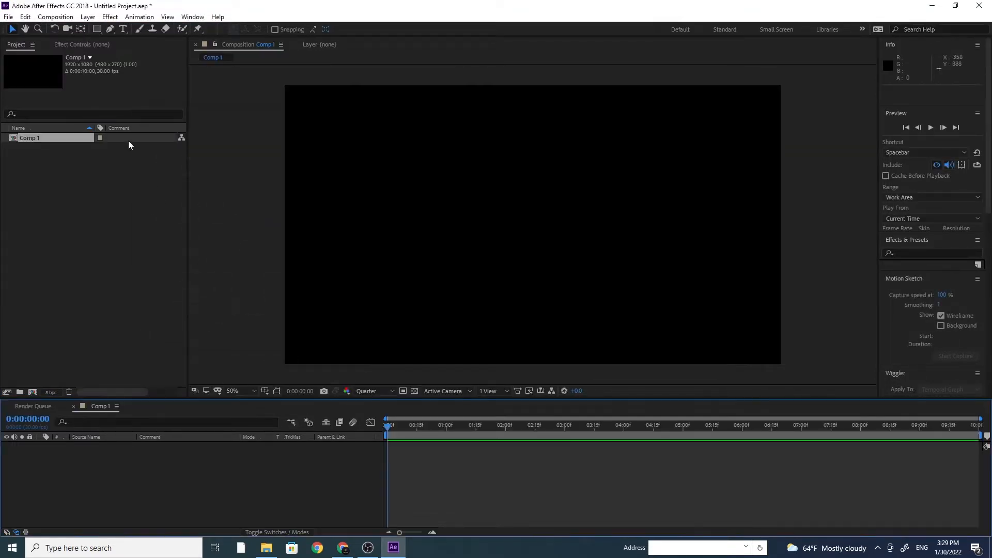
Create a black solid layer named Form at the composition's size
{"action": "left_click", "coordinate": [88, 16]}
{"action": "mouse_move", "coordinate": [96, 34]}
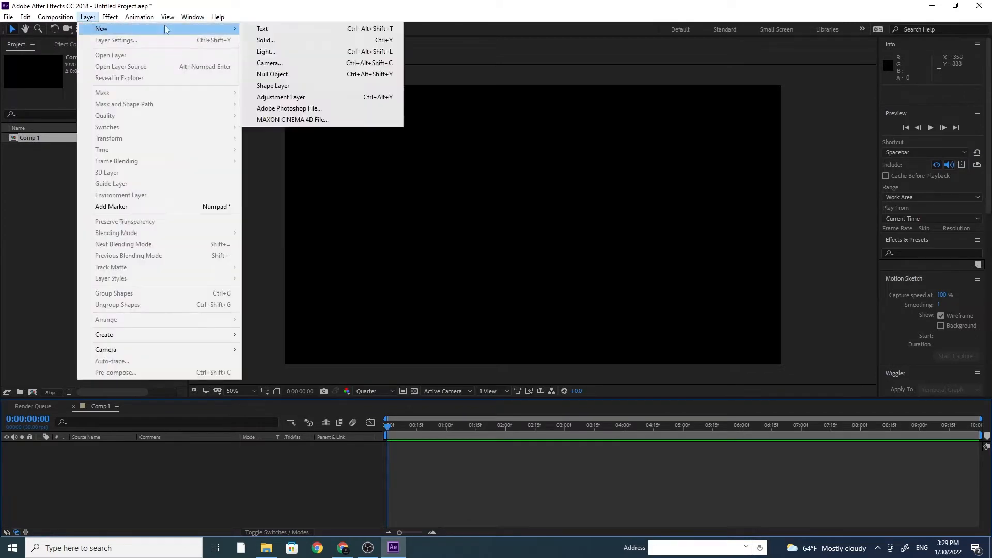
{"action": "left_click", "coordinate": [272, 40]}
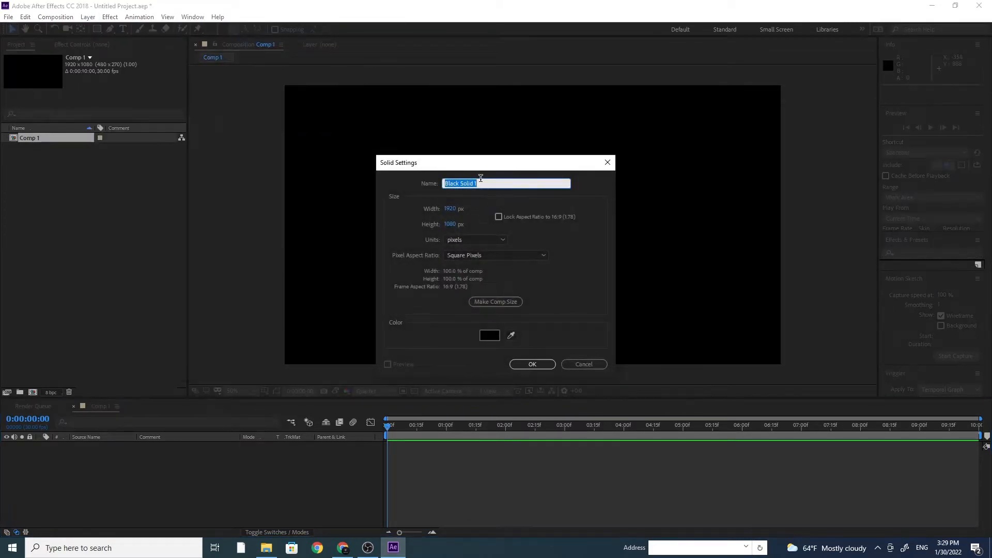
{"action": "type", "text": "Form"}
{"action": "left_click", "coordinate": [483, 302]}
{"action": "left_click", "coordinate": [537, 364]}
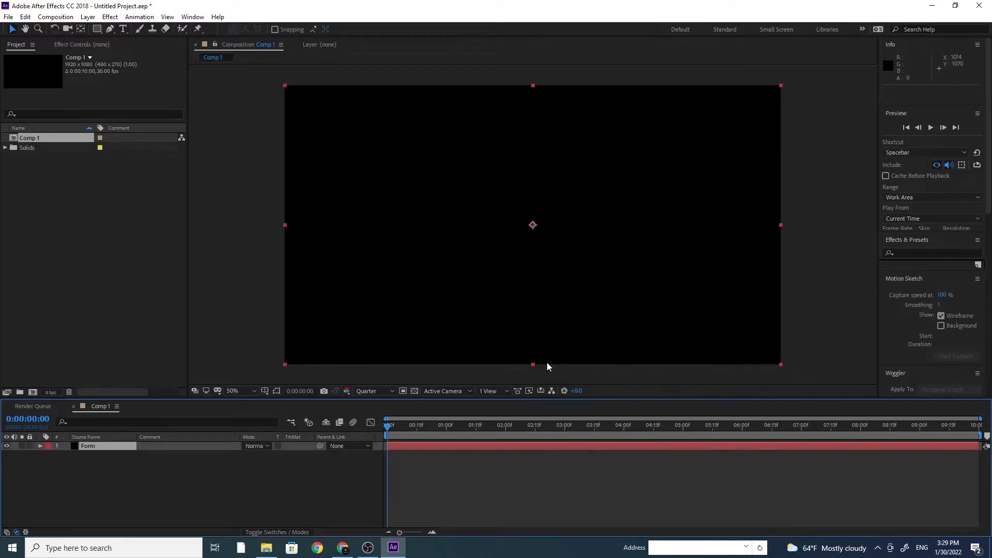
Apply the RG Trapcode Form effect to the Form solid
{"action": "left_click", "coordinate": [110, 17]}
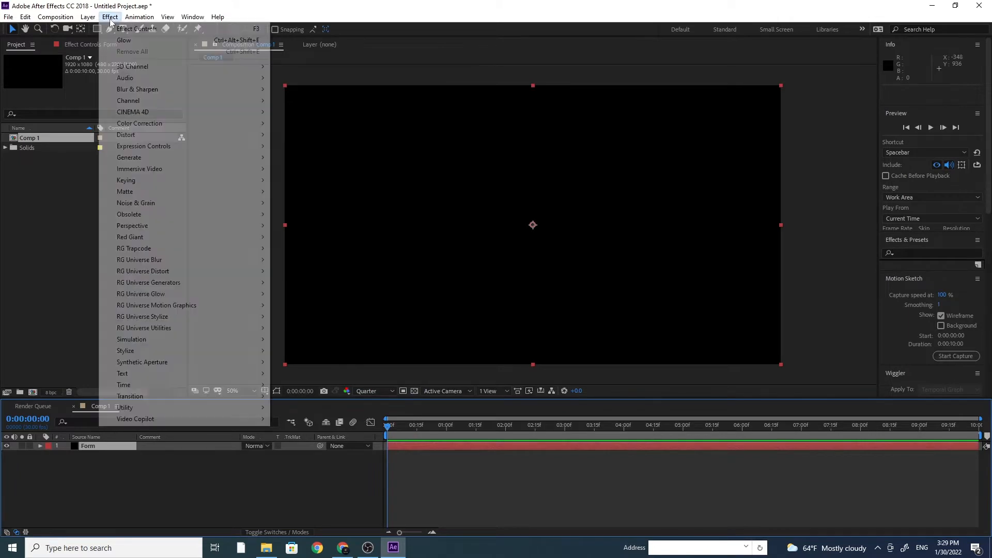
{"action": "mouse_move", "coordinate": [182, 249]}
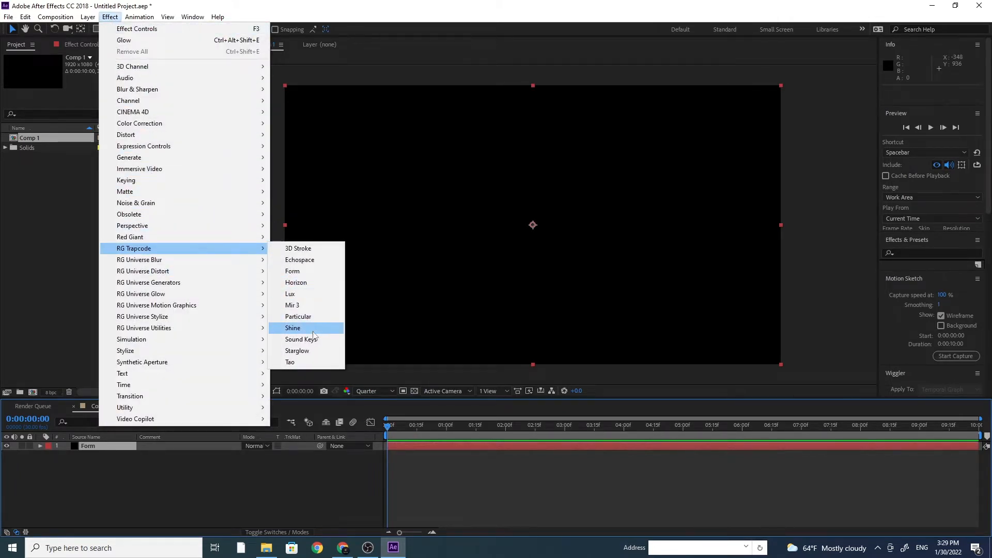
{"action": "left_click", "coordinate": [294, 274]}
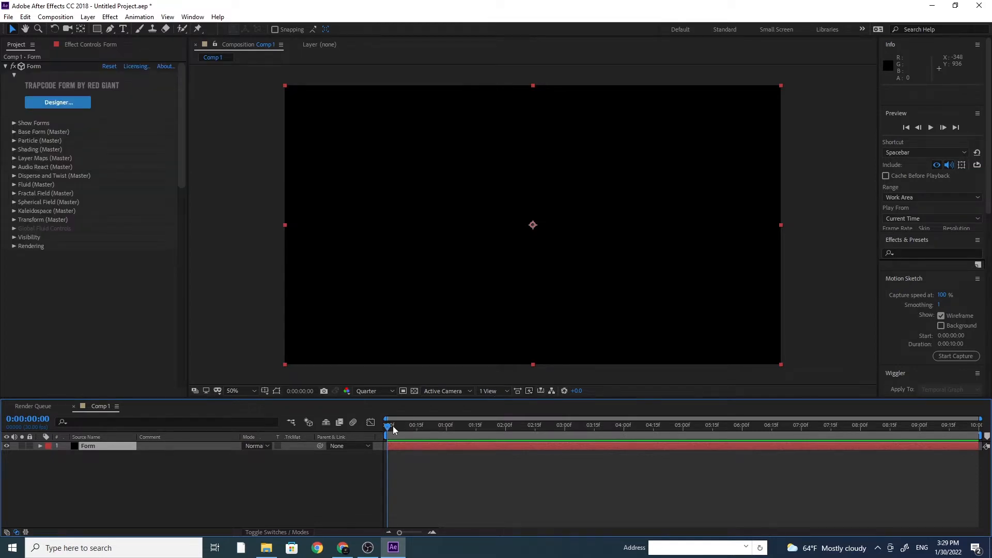
{"action": "left_click_drag", "start_coordinate": [393, 425], "coordinate": [51, 228]}
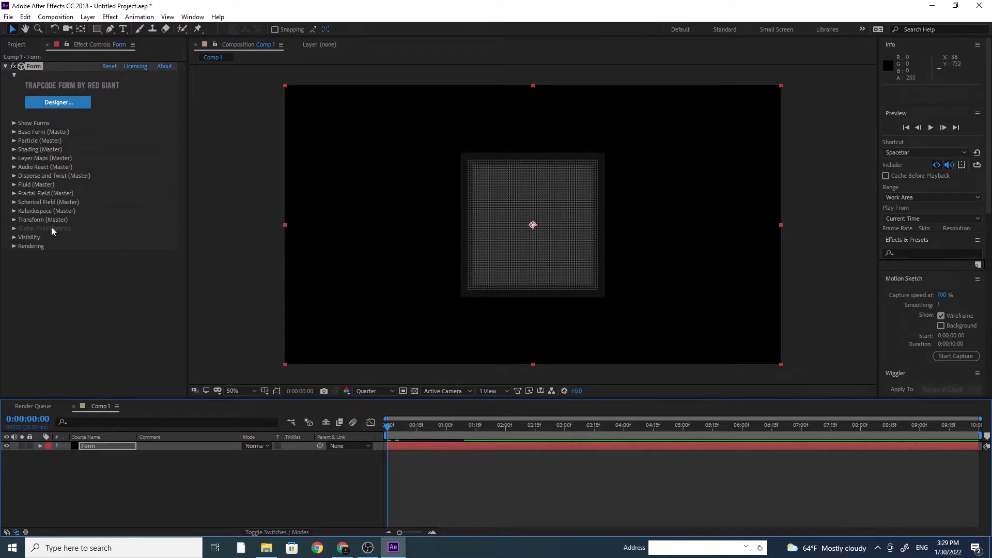
Change the effect's Base Form to OBJ Model and choose the Noodle object from the geometry library
{"action": "left_click", "coordinate": [13, 133]}
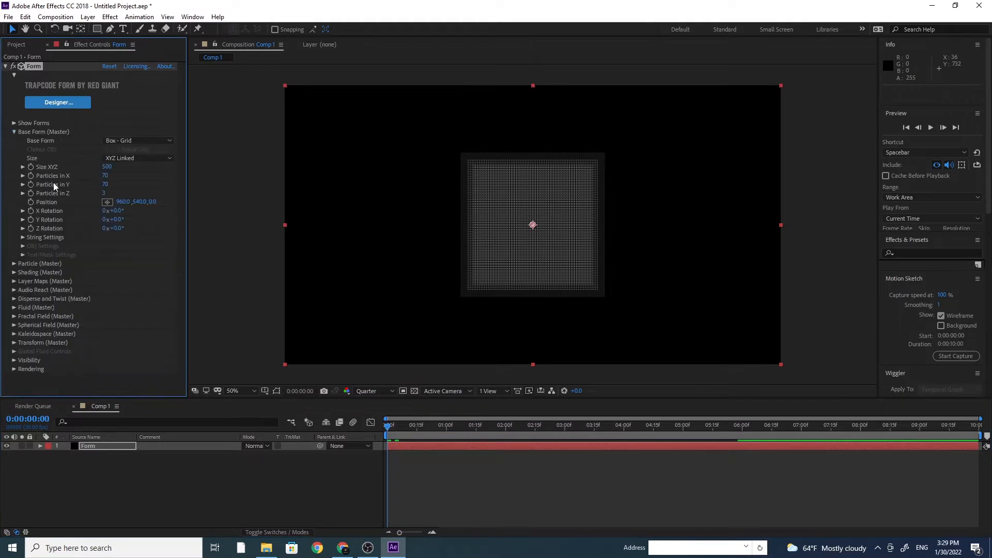
{"action": "left_click", "coordinate": [126, 140]}
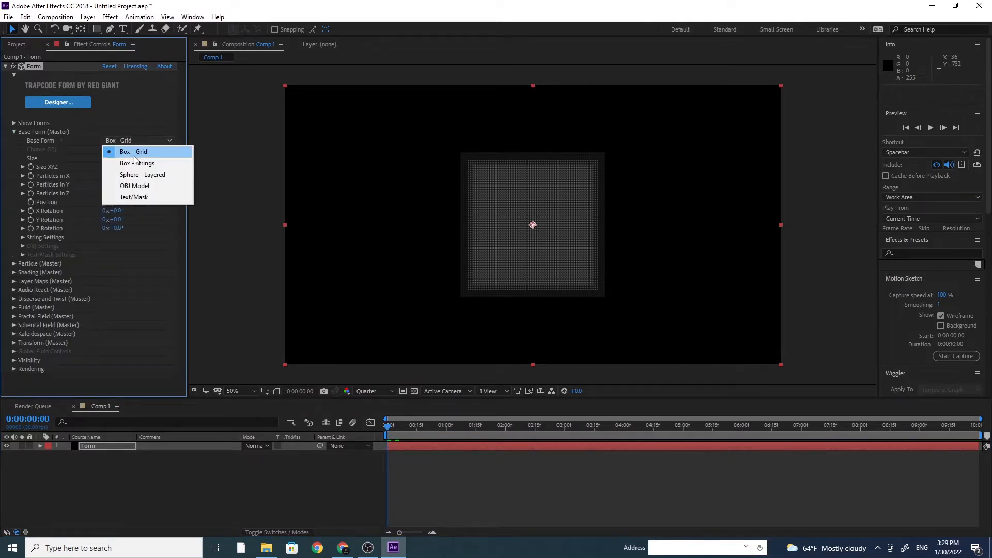
{"action": "left_click", "coordinate": [137, 186]}
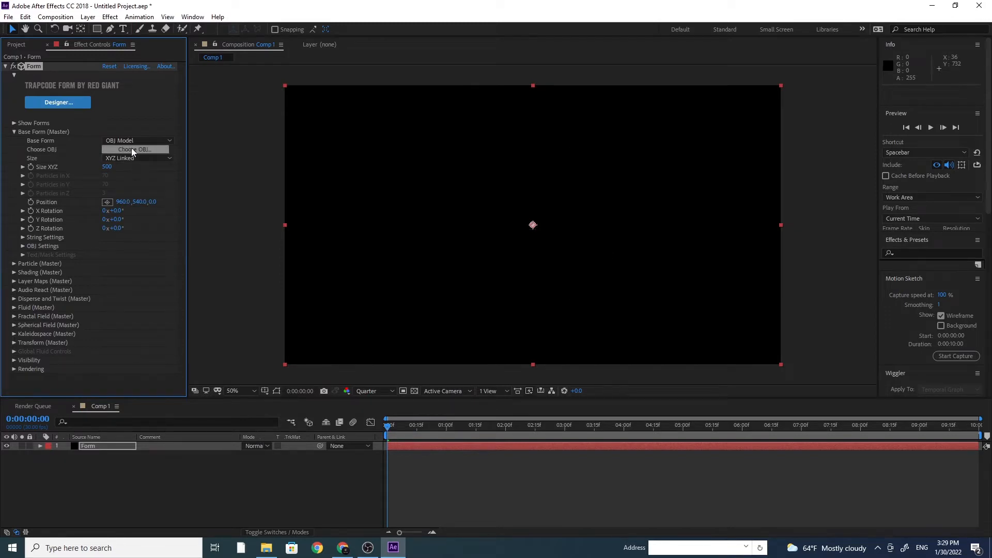
{"action": "left_click", "coordinate": [130, 148]}
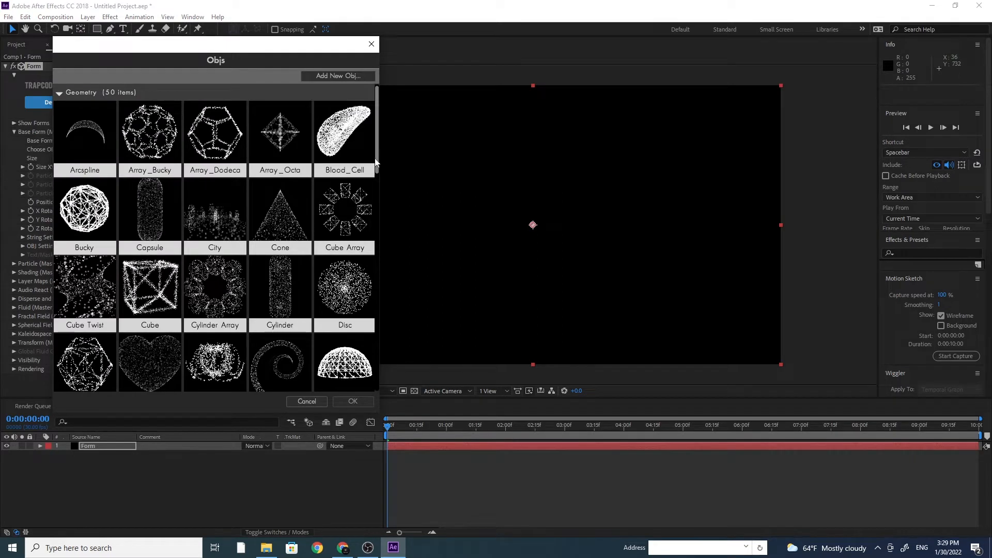
{"action": "left_click_drag", "start_coordinate": [376, 166], "coordinate": [390, 231]}
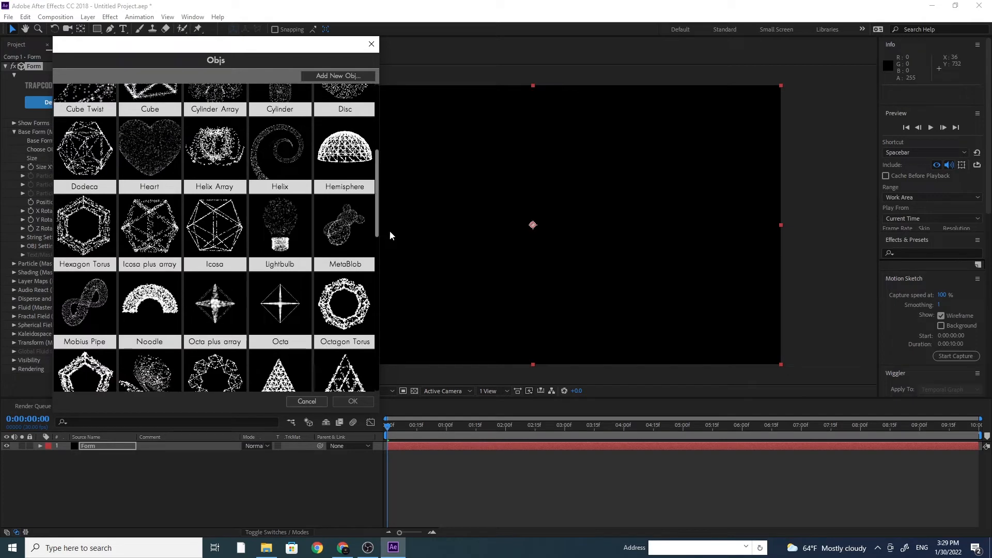
{"action": "double_click", "coordinate": [157, 301]}
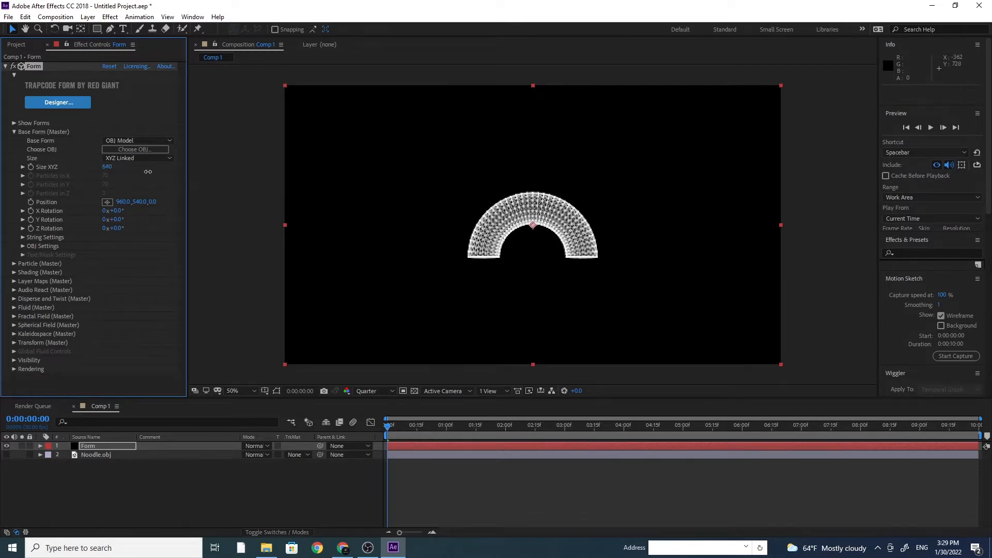
Set the base form's Size XYZ to 1800 and lower the arch by setting its Y position to 670
{"action": "left_click_drag", "start_coordinate": [148, 171], "coordinate": [191, 181]}
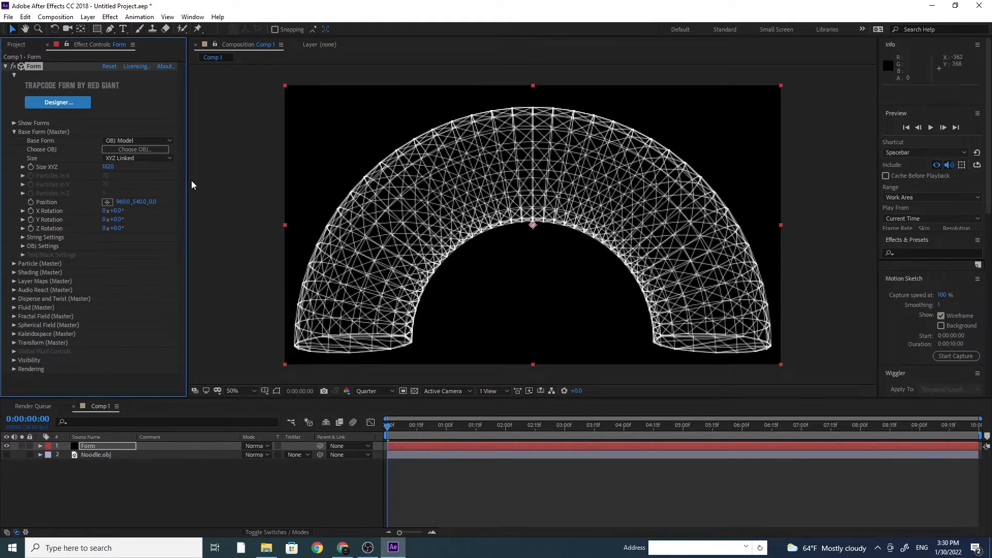
{"action": "left_click", "coordinate": [108, 167]}
{"action": "type", "text": "1"}
{"action": "key", "text": "Return"}
{"action": "left_click_drag", "start_coordinate": [139, 201], "coordinate": [212, 199]}
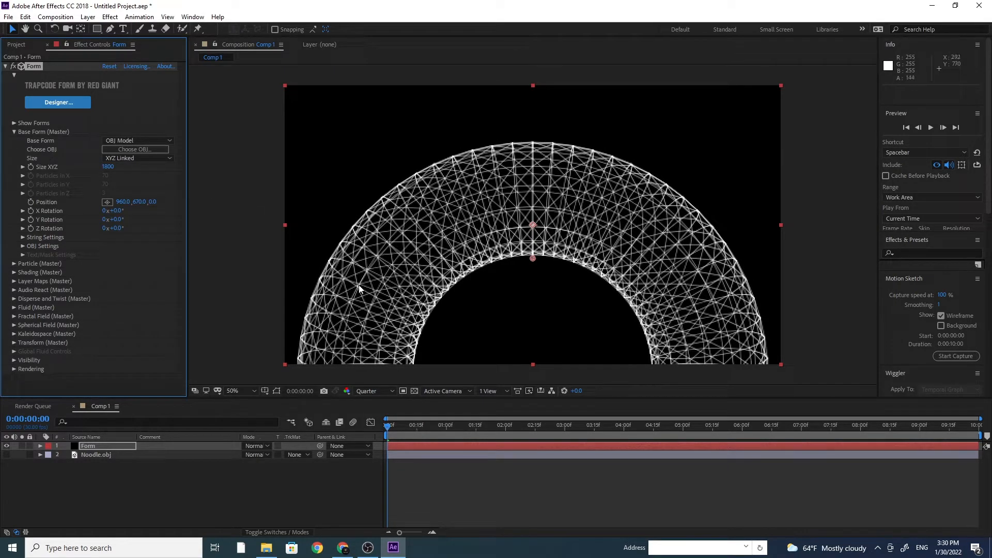
Set the Form particles' Sphere Feather to 0 and their Size to 1
{"action": "left_click", "coordinate": [14, 263]}
{"action": "scroll", "coordinate": [15, 266], "scroll_direction": "down", "scroll_amount": 3}
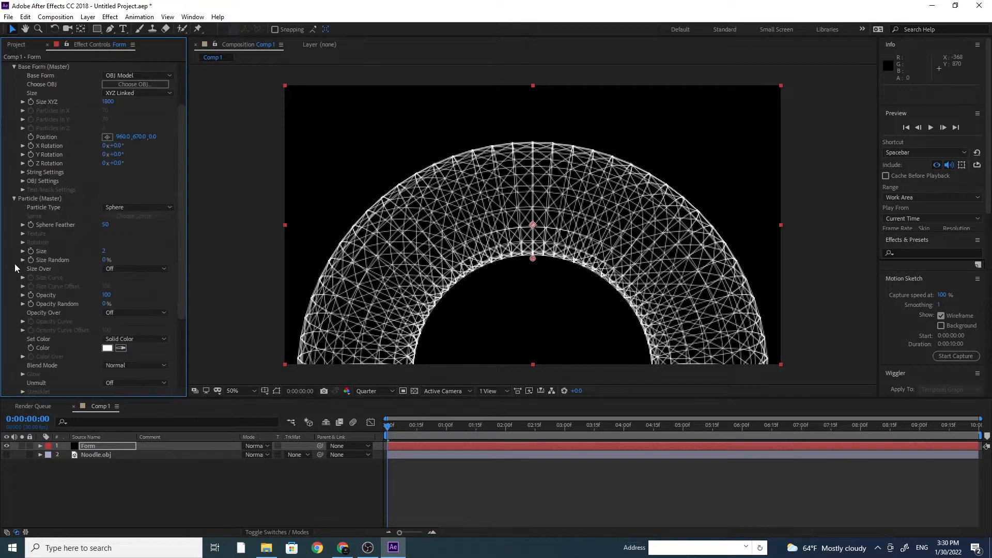
{"action": "left_click", "coordinate": [107, 226]}
{"action": "type", "text": "0"}
{"action": "key", "text": "Return"}
{"action": "left_click", "coordinate": [104, 251]}
{"action": "type", "text": "0.5"}
{"action": "key", "text": "Return"}
Switch the composition preview to Full resolution and change the Form particles' solid color to blue
{"action": "left_click", "coordinate": [367, 392]}
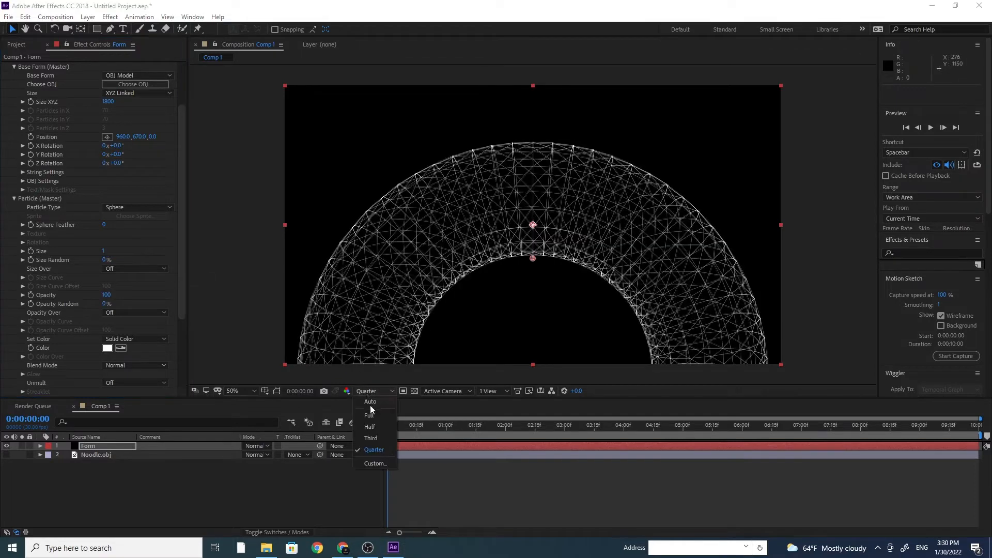
{"action": "left_click", "coordinate": [369, 416]}
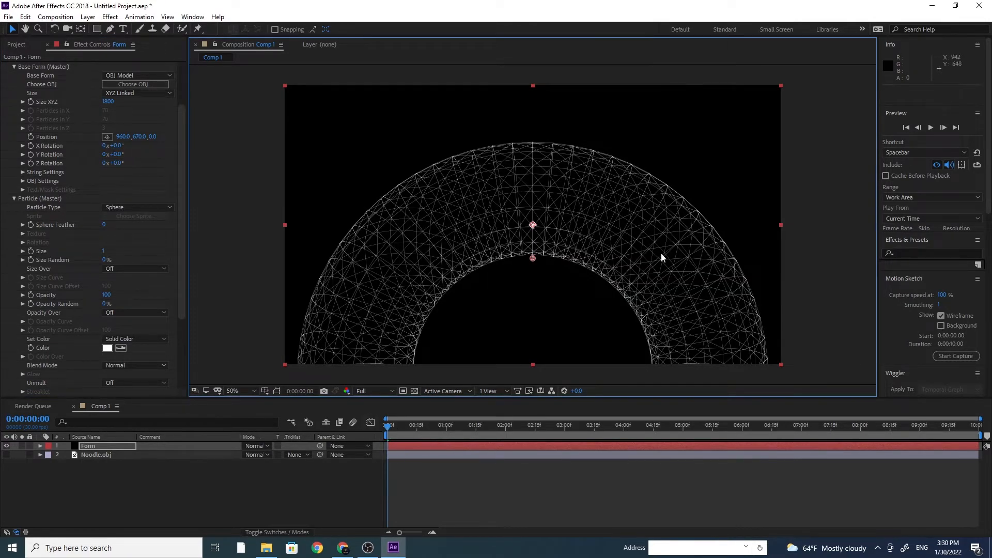
{"action": "left_click", "coordinate": [107, 349]}
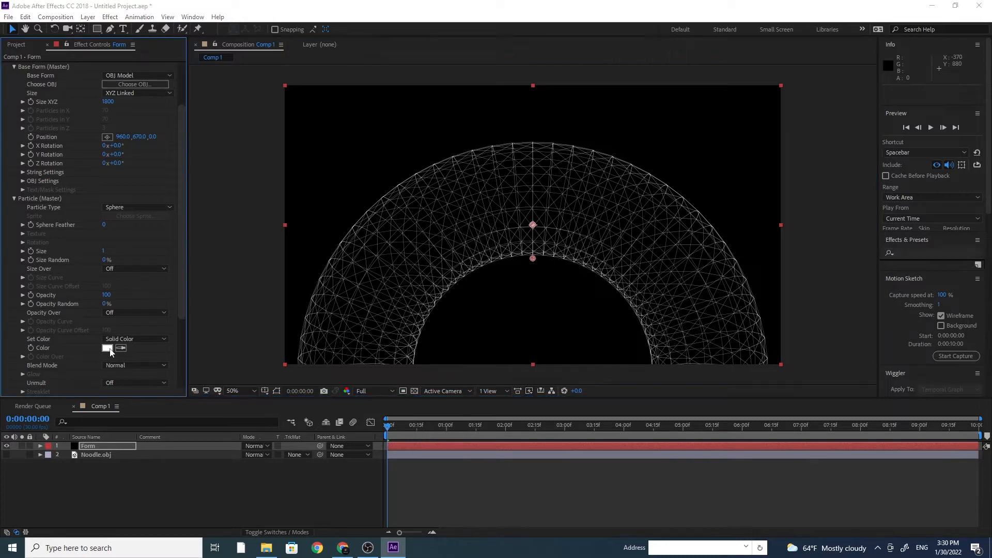
{"action": "mouse_move", "coordinate": [159, 320]}
{"action": "left_mouse_down"}
{"action": "mouse_move", "coordinate": [159, 373]}
{"action": "mouse_move", "coordinate": [143, 372]}
{"action": "mouse_move", "coordinate": [145, 363]}
{"action": "left_mouse_up"}
{"action": "left_click", "coordinate": [141, 366]}
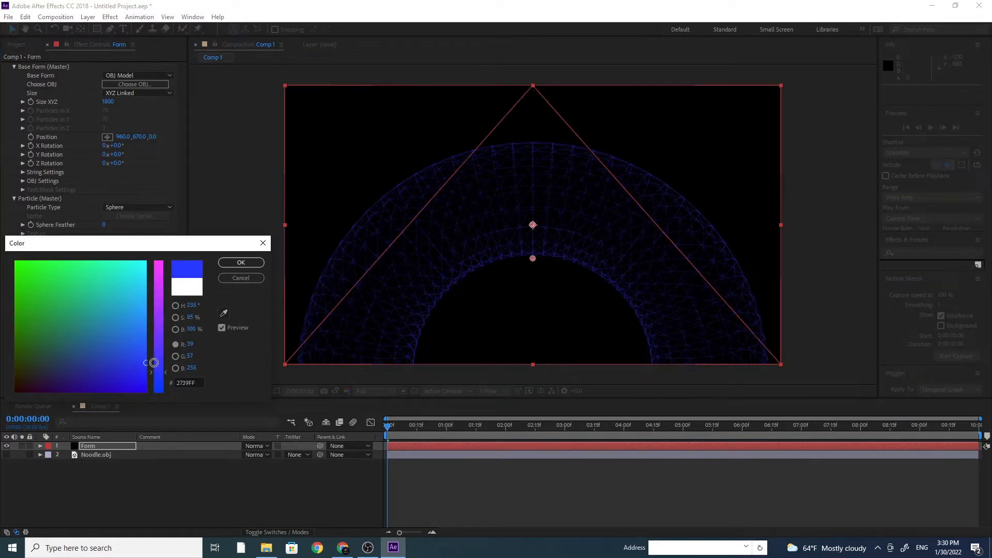
{"action": "left_click", "coordinate": [228, 263]}
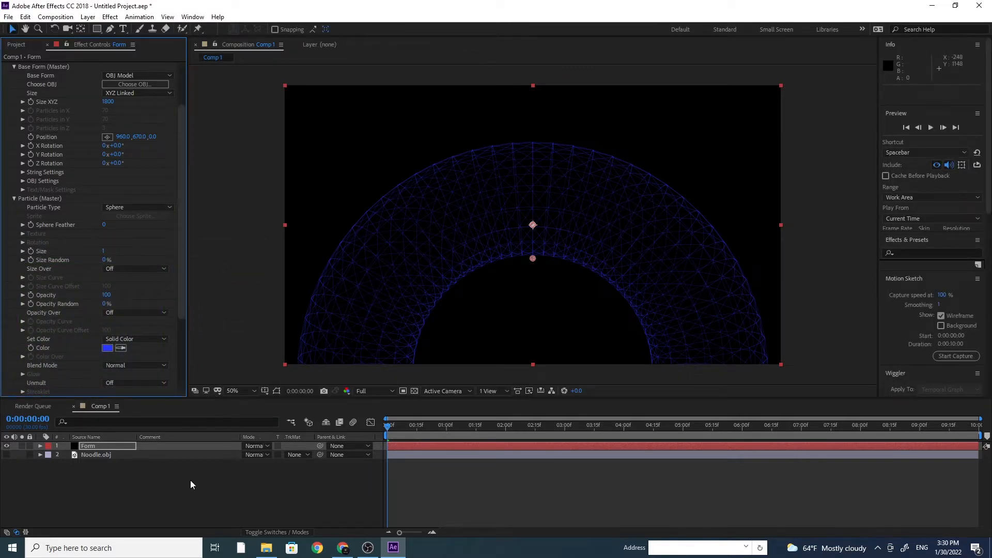
Create another composition-sized black solid layer named Particular
{"action": "left_click", "coordinate": [88, 17]}
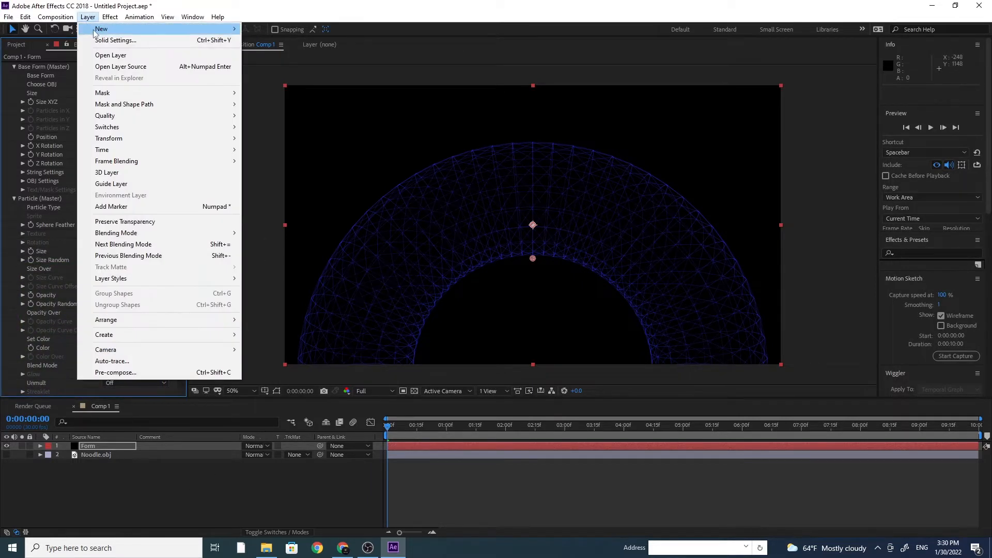
{"action": "mouse_move", "coordinate": [95, 33]}
{"action": "left_click", "coordinate": [256, 43]}
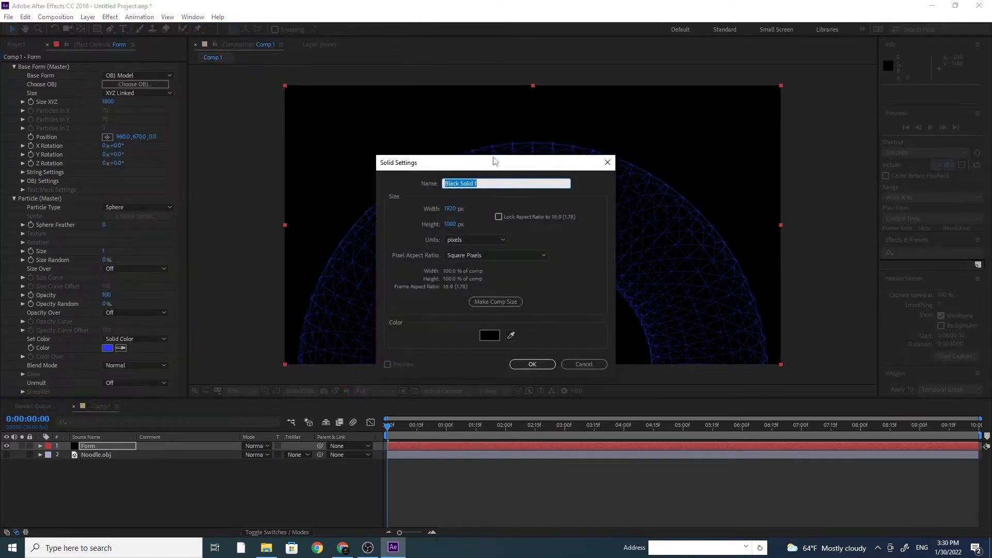
{"action": "type", "text": "Particular"}
{"action": "left_click", "coordinate": [548, 365]}
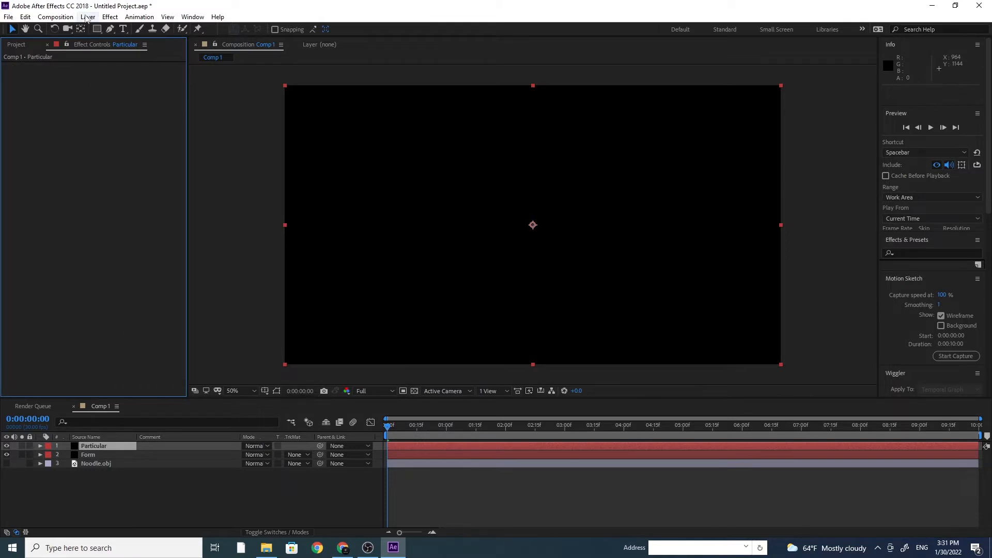
Apply the RG Trapcode Particular effect to the Particular solid and preview its particles at 0:00:02:24
{"action": "left_click", "coordinate": [110, 17]}
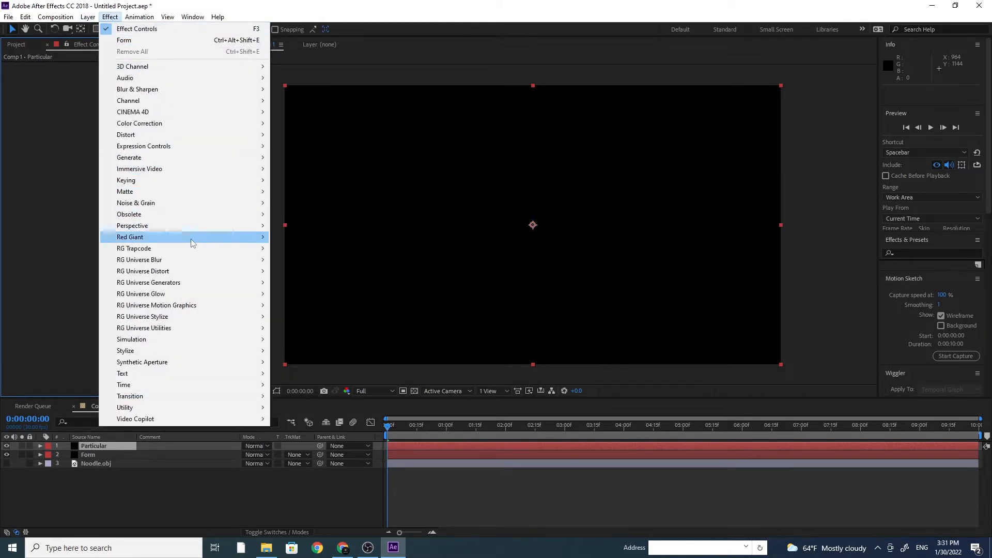
{"action": "mouse_move", "coordinate": [191, 248]}
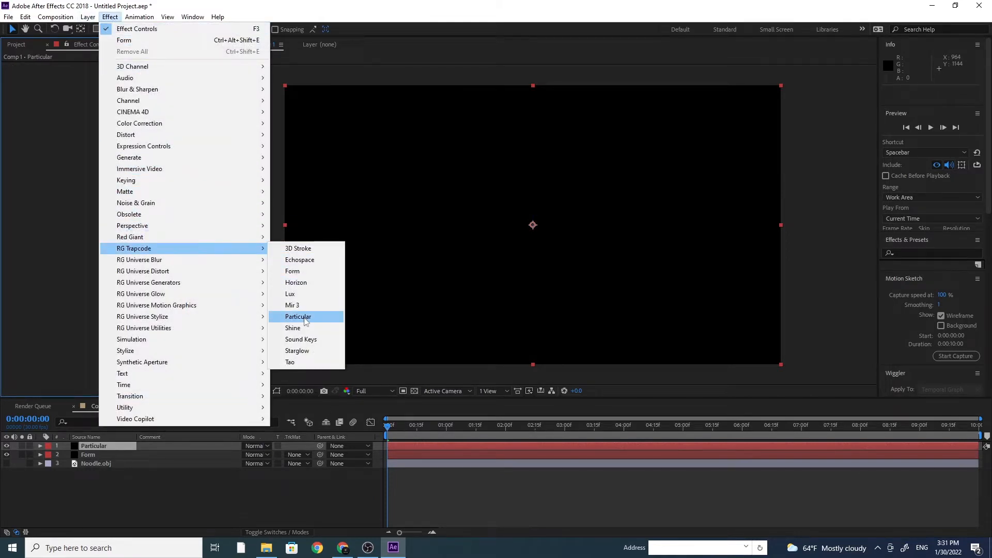
{"action": "left_click", "coordinate": [306, 319]}
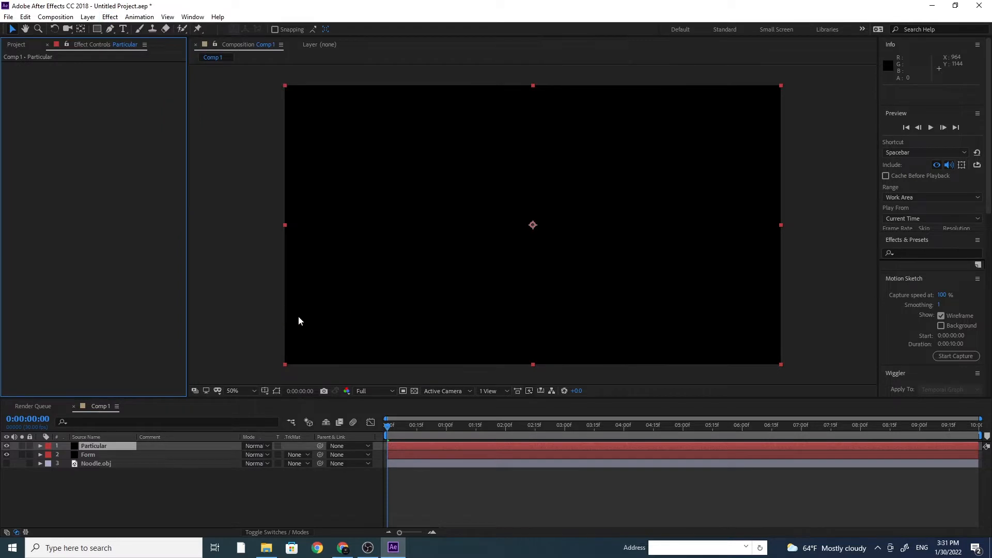
{"action": "left_click", "coordinate": [412, 426]}
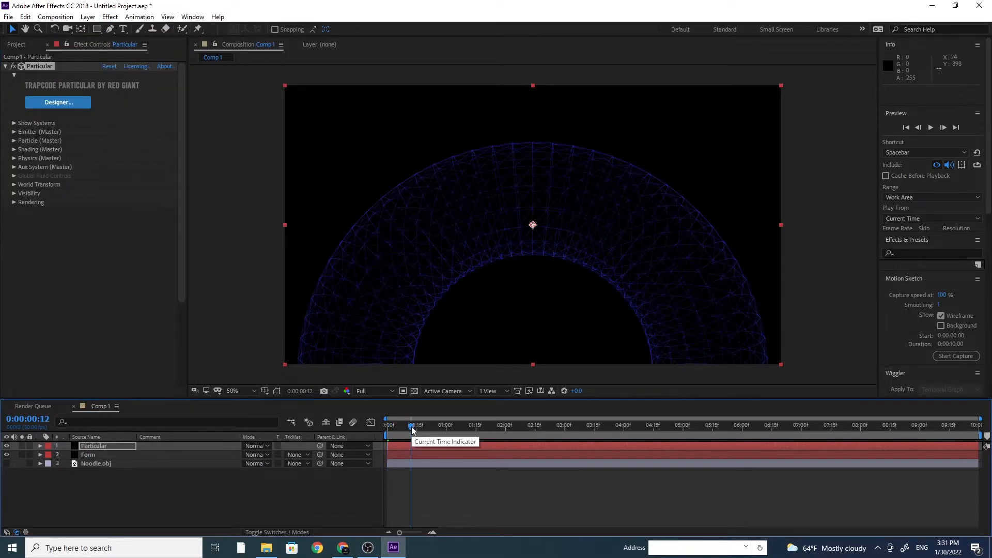
{"action": "left_click_drag", "start_coordinate": [414, 430], "coordinate": [552, 434]}
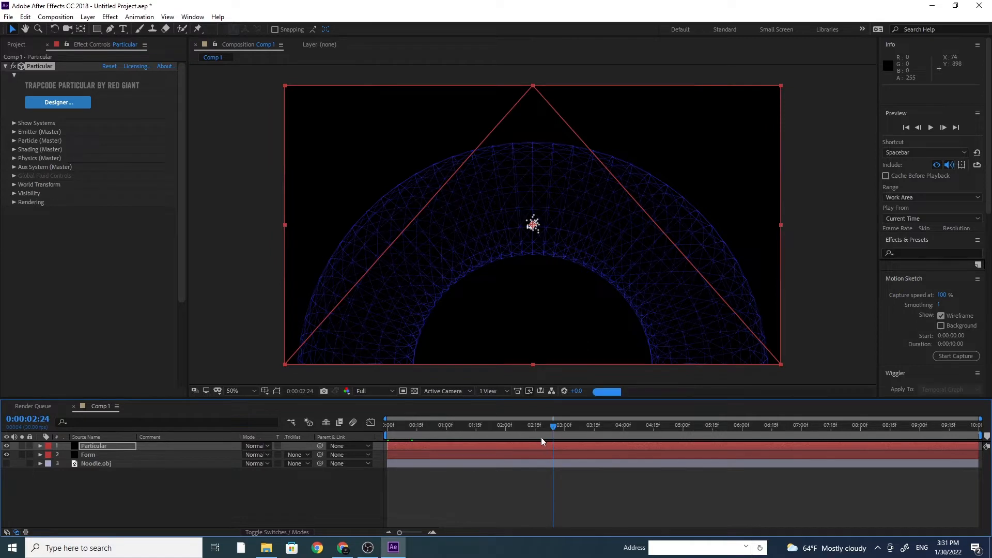
{"action": "mouse_move", "coordinate": [394, 444]}
{"action": "left_mouse_down"}
{"action": "mouse_move", "coordinate": [558, 445]}
{"action": "mouse_move", "coordinate": [395, 454]}
{"action": "left_mouse_up"}
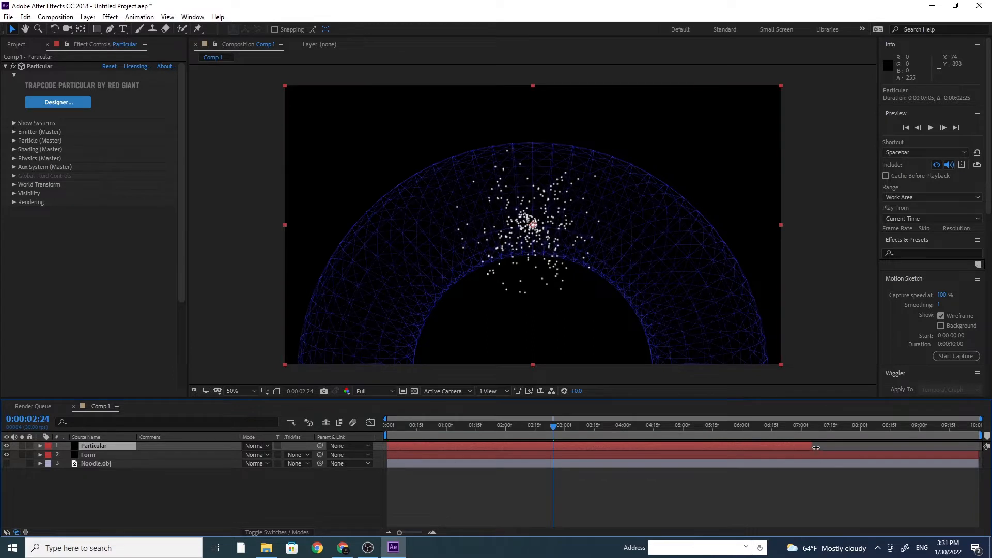
{"action": "left_click_drag", "start_coordinate": [814, 447], "coordinate": [984, 447]}
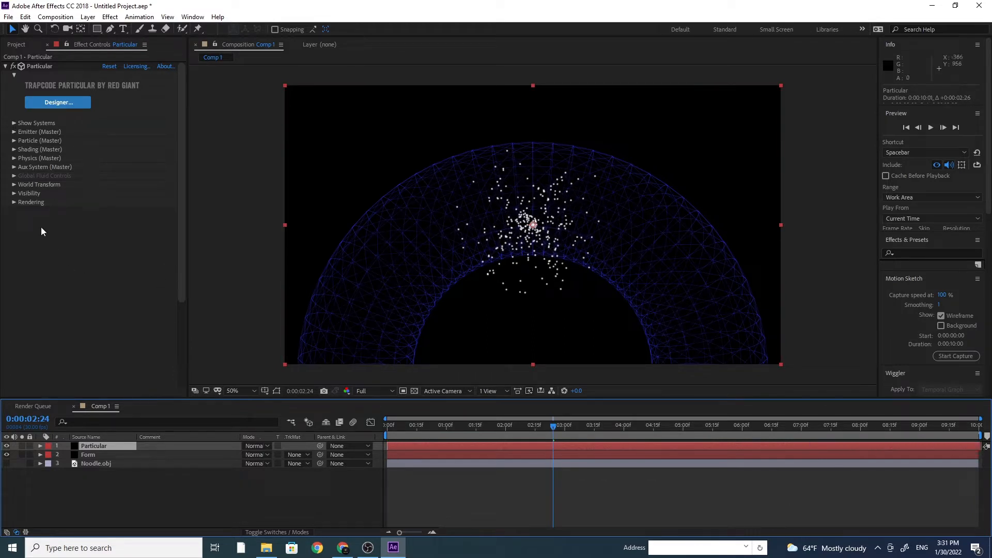
Set the Particular layer's Emitter Type to OBJ Model and choose the Noodle geometry as its emitter object
{"action": "left_click", "coordinate": [17, 134]}
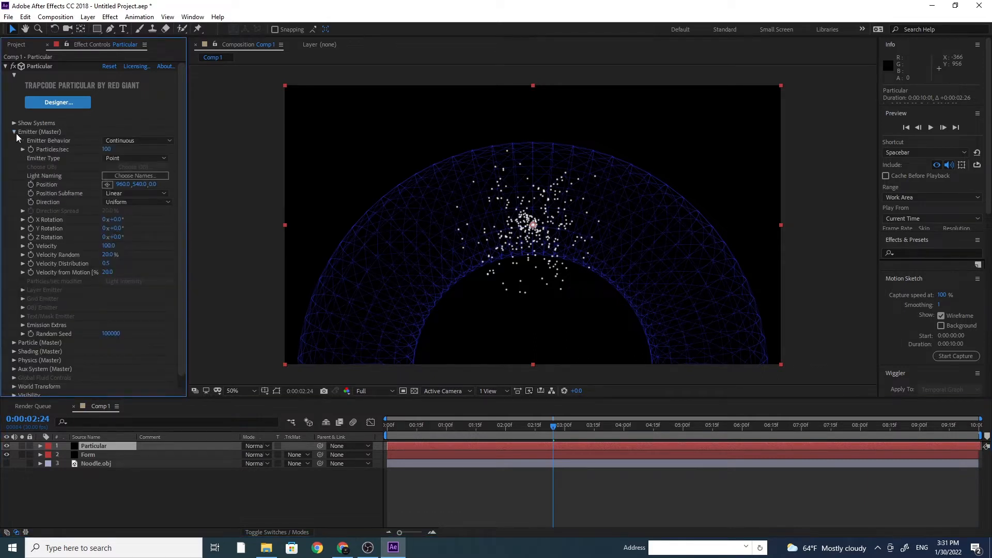
{"action": "left_click", "coordinate": [119, 157]}
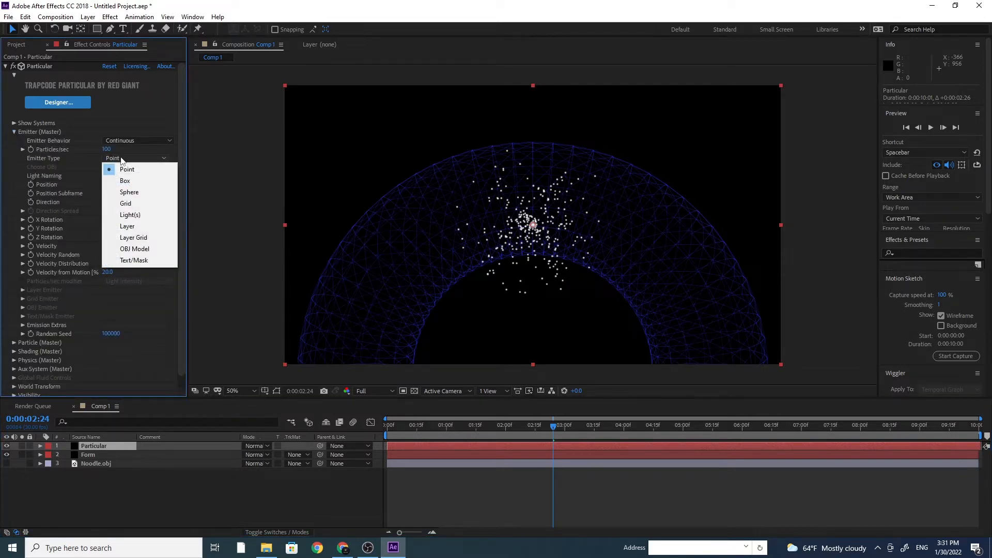
{"action": "left_click", "coordinate": [144, 250]}
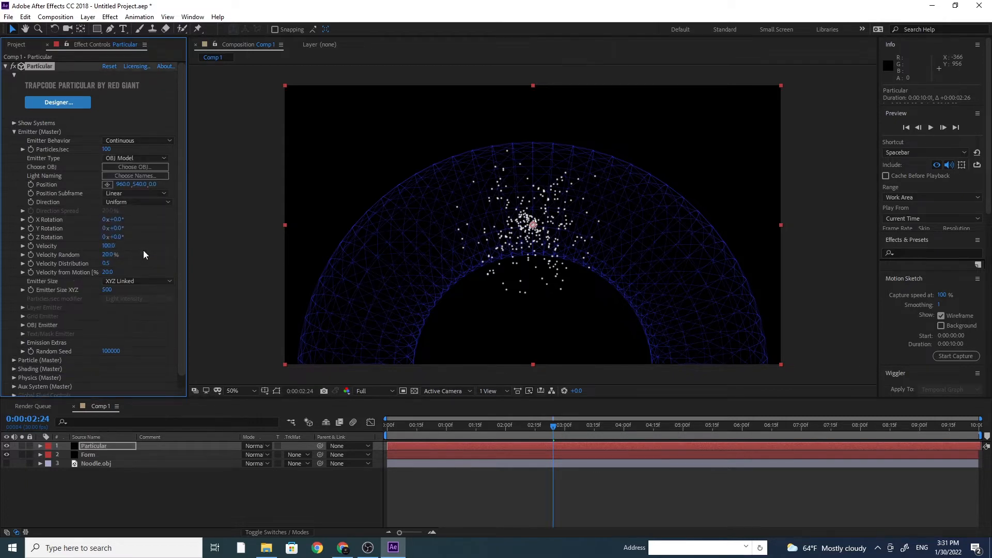
{"action": "left_click", "coordinate": [141, 167]}
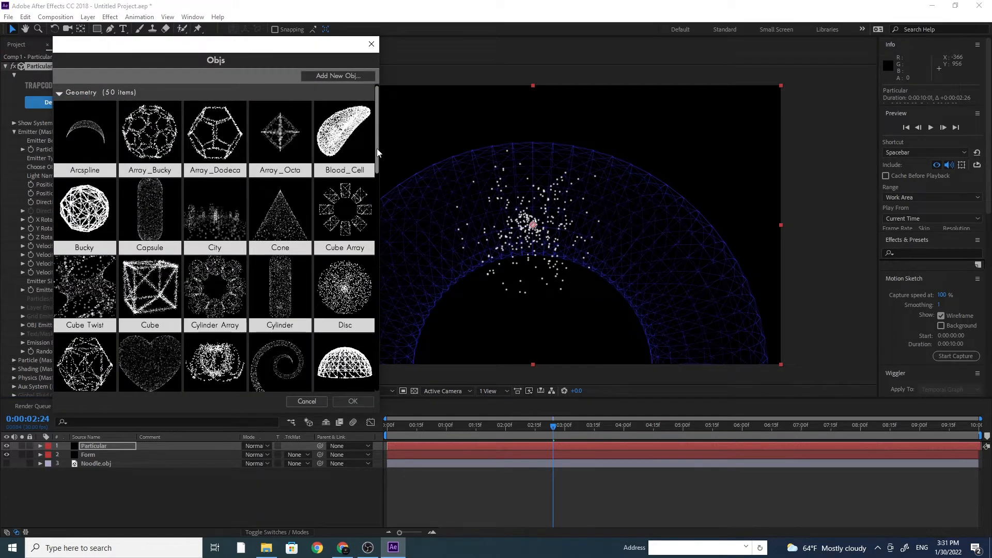
{"action": "left_click_drag", "start_coordinate": [378, 153], "coordinate": [373, 215]}
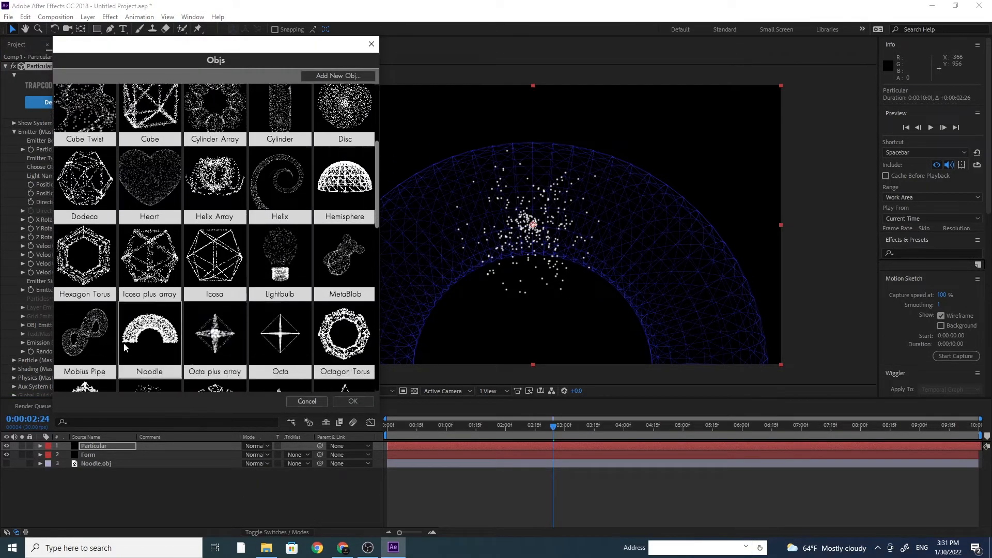
{"action": "left_click", "coordinate": [149, 329]}
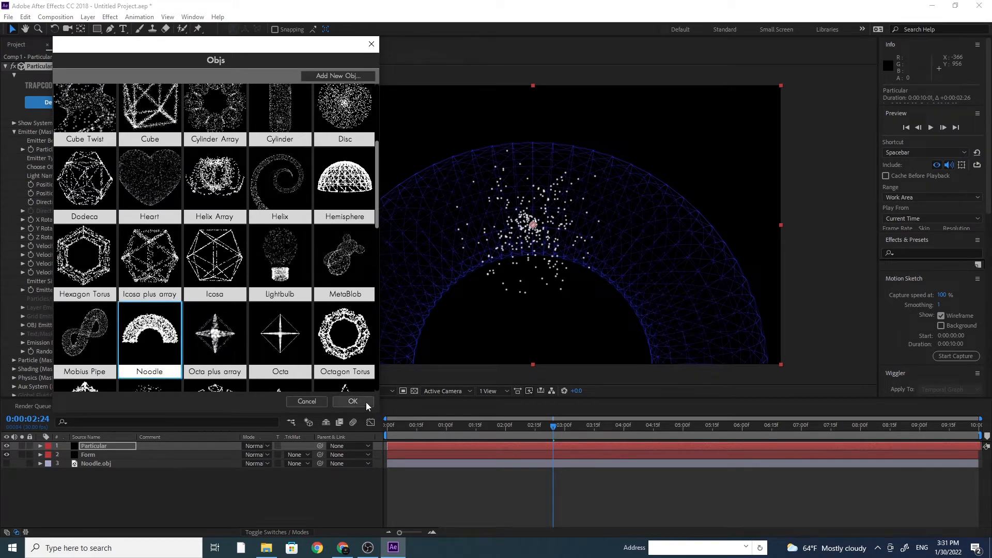
{"action": "left_click", "coordinate": [366, 402]}
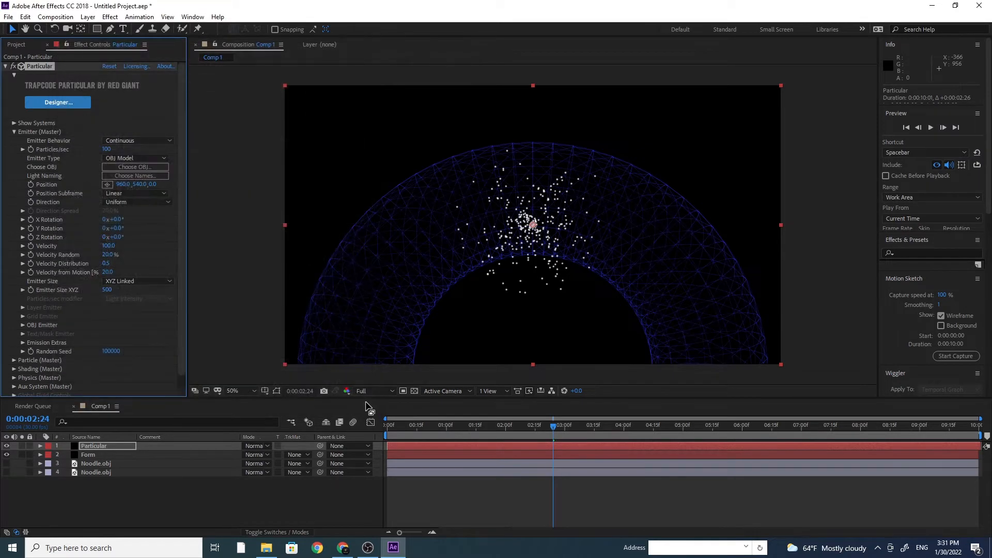
Set the Particular emitter's Velocity, Velocity Random, Velocity Distribution and Velocity from Motion all to 0
{"action": "left_click", "coordinate": [109, 247]}
{"action": "type", "text": "0"}
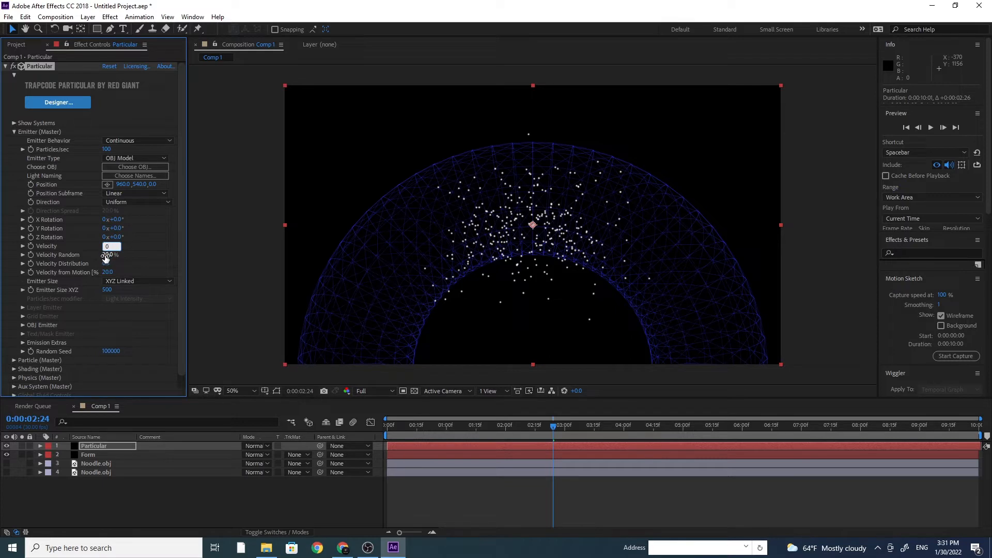
{"action": "left_click", "coordinate": [105, 256]}
{"action": "type", "text": "0"}
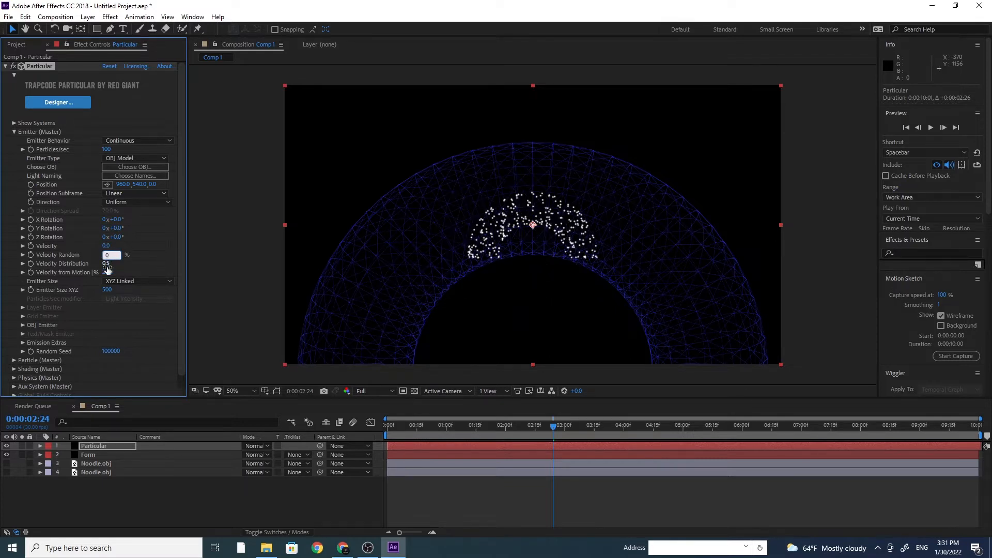
{"action": "left_click", "coordinate": [106, 264]}
{"action": "type", "text": "0"}
{"action": "left_click", "coordinate": [107, 272]}
{"action": "type", "text": "0"}
Copy the Form layer's Size XYZ value of 1800 into the Particular layer's Emitter Size XYZ
{"action": "left_click_drag", "start_coordinate": [107, 289], "coordinate": [325, 314]}
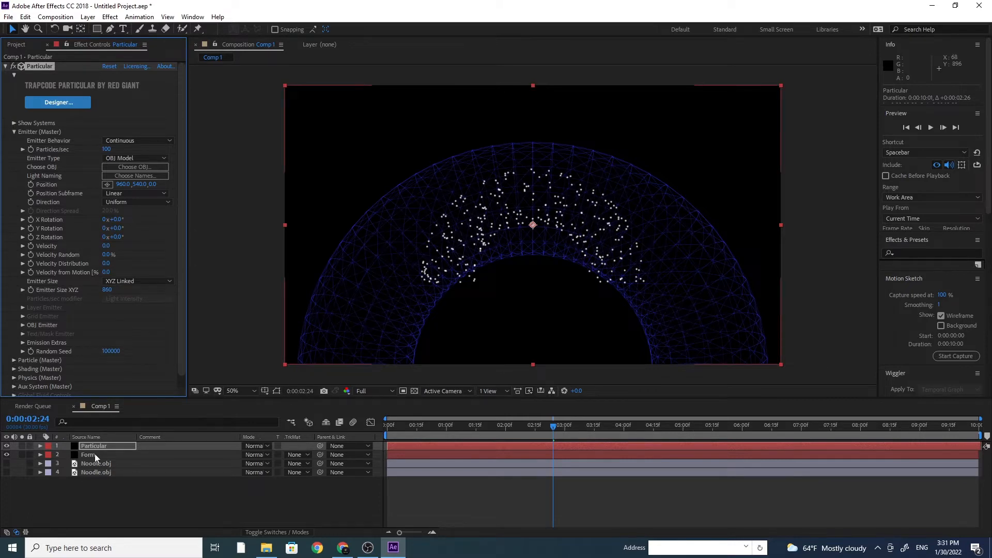
{"action": "left_click", "coordinate": [88, 455]}
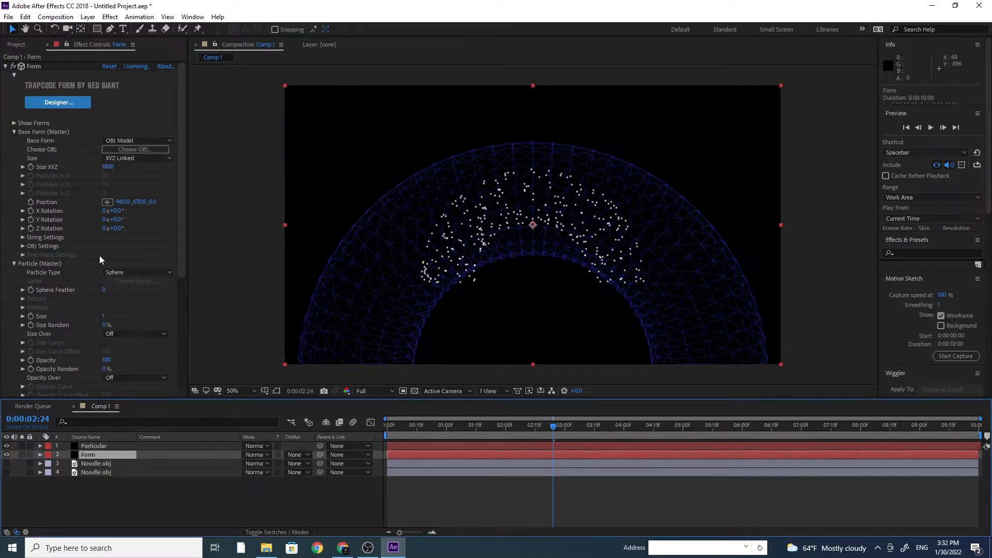
{"action": "left_click", "coordinate": [108, 166]}
{"action": "key", "text": "ctrl+c"}
{"action": "right_click", "coordinate": [108, 166]}
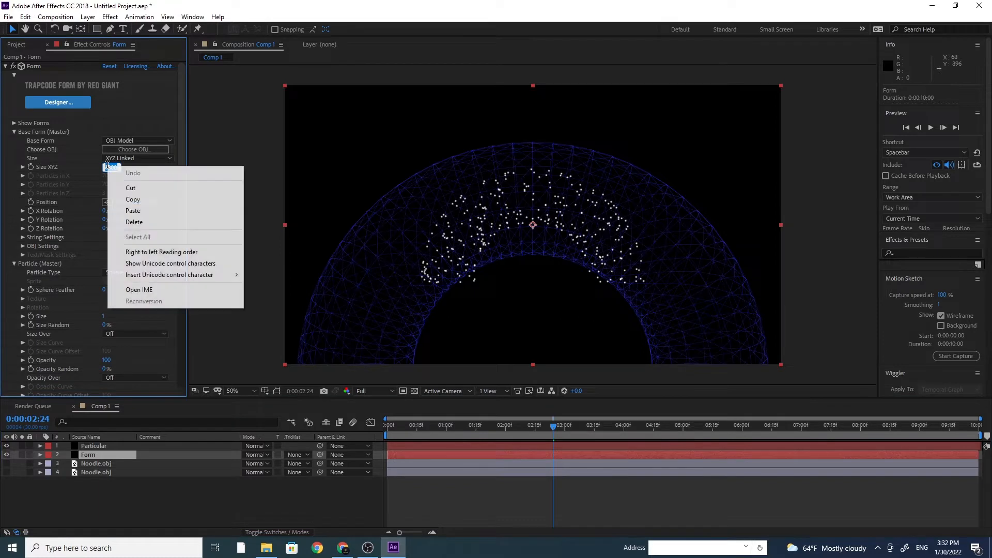
{"action": "left_click", "coordinate": [133, 199]}
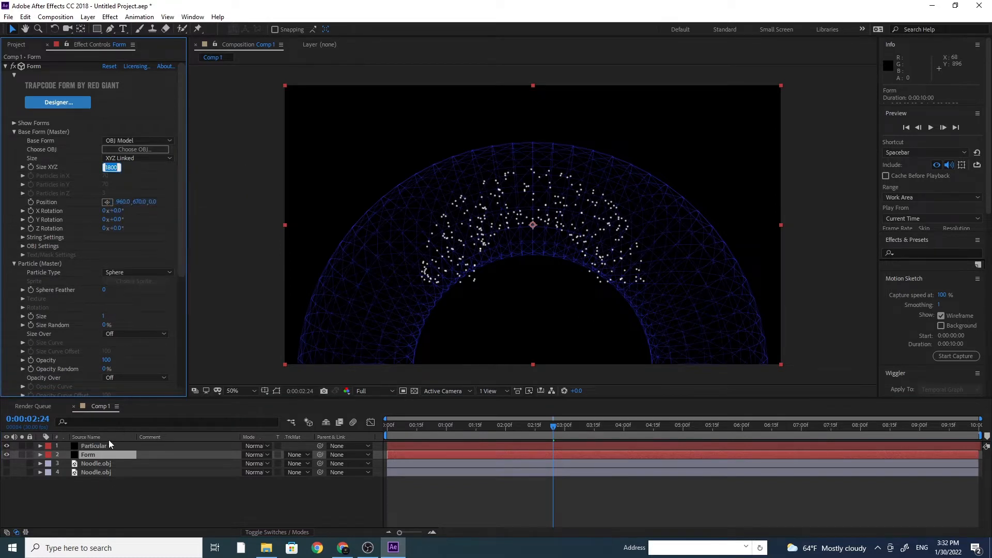
{"action": "left_click", "coordinate": [104, 445]}
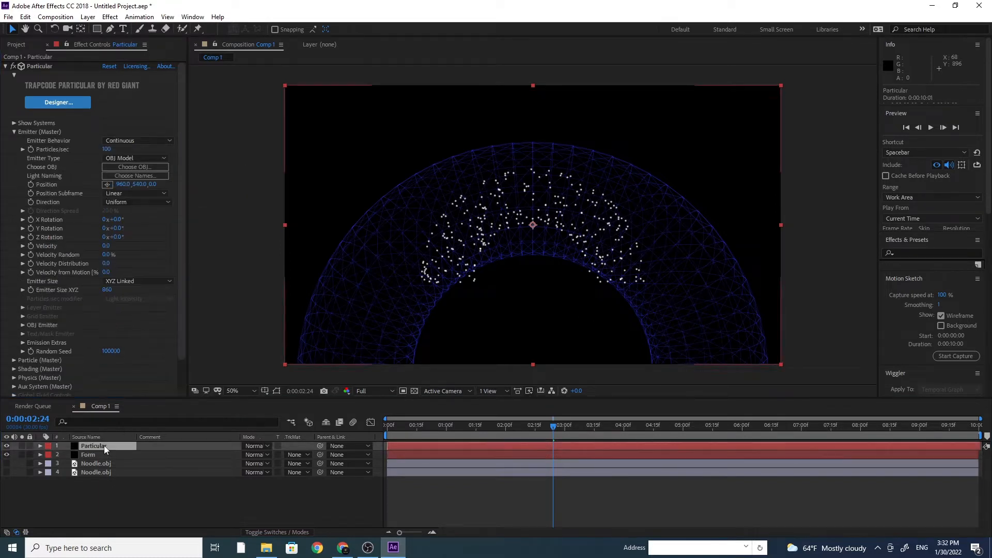
{"action": "left_click", "coordinate": [108, 290]}
{"action": "right_click", "coordinate": [111, 290]}
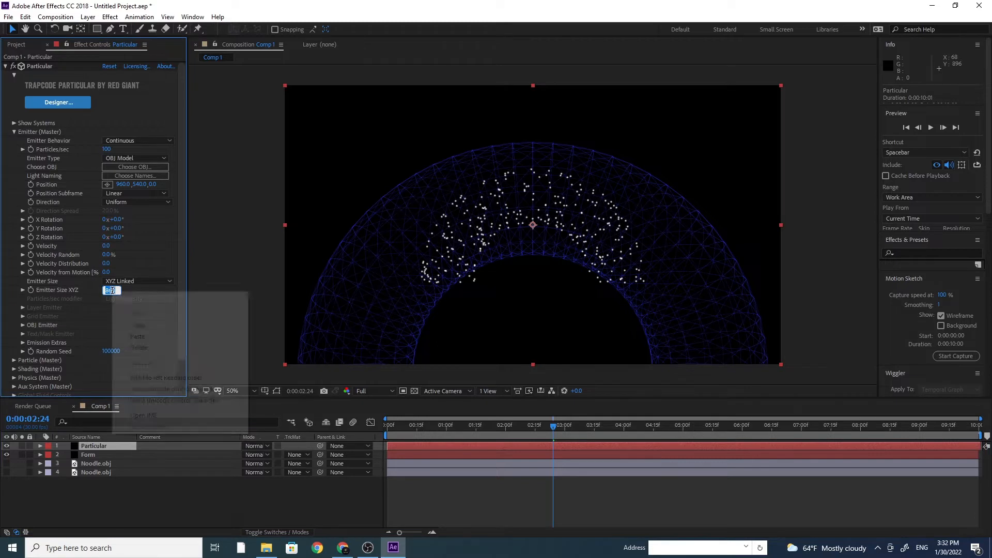
{"action": "left_click", "coordinate": [137, 336]}
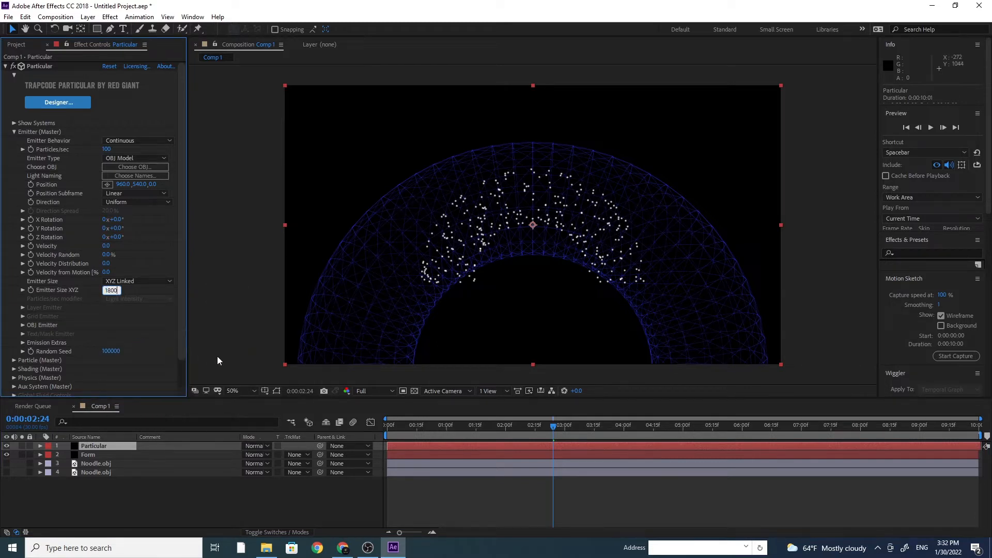
{"action": "left_click", "coordinate": [135, 340]}
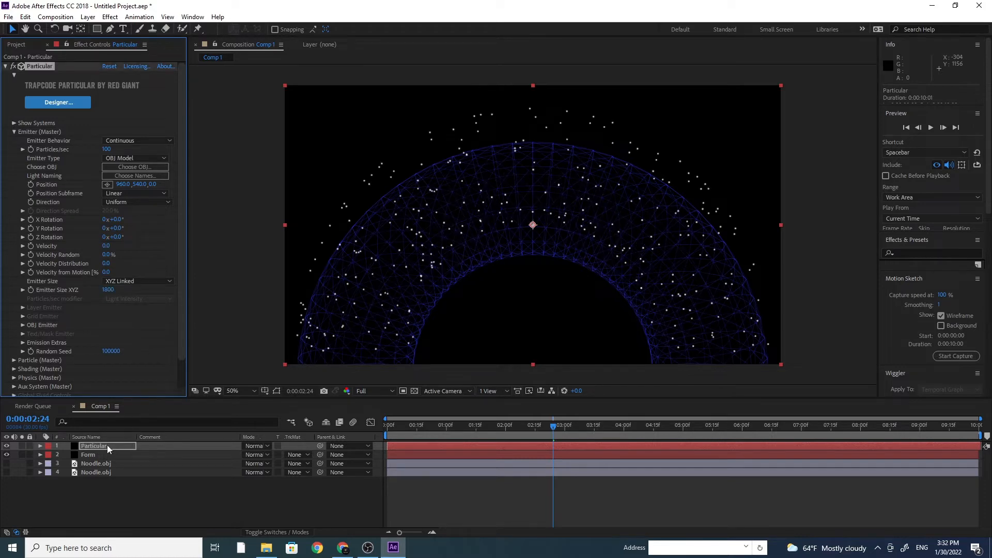
Copy the Form layer's Y position of 670 into the Particular emitter's Y position and preview the frame at 0:00:00:29
{"action": "left_click", "coordinate": [94, 454]}
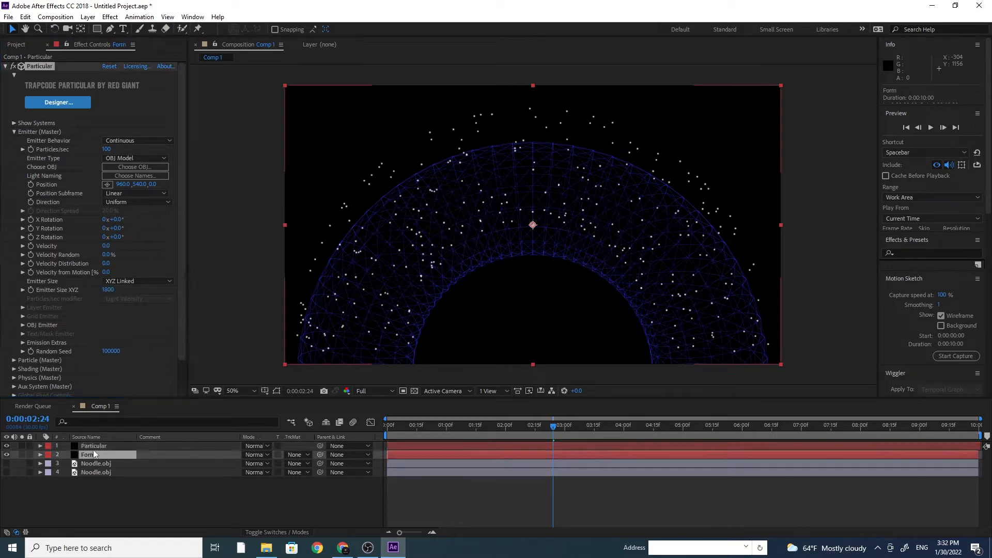
{"action": "left_click", "coordinate": [138, 203]}
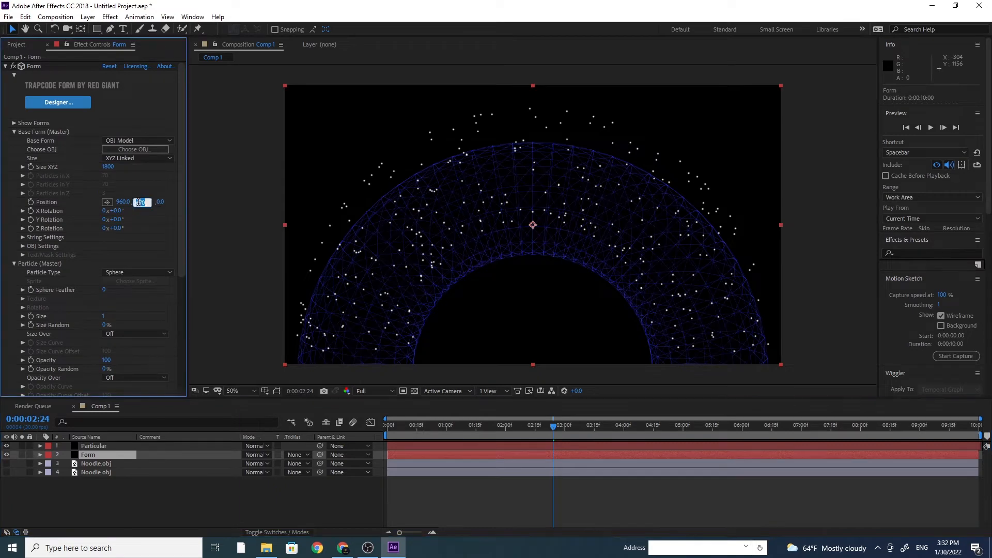
{"action": "right_click", "coordinate": [139, 203]}
{"action": "left_click", "coordinate": [158, 237]}
{"action": "left_click", "coordinate": [98, 446]}
{"action": "left_click", "coordinate": [140, 184]}
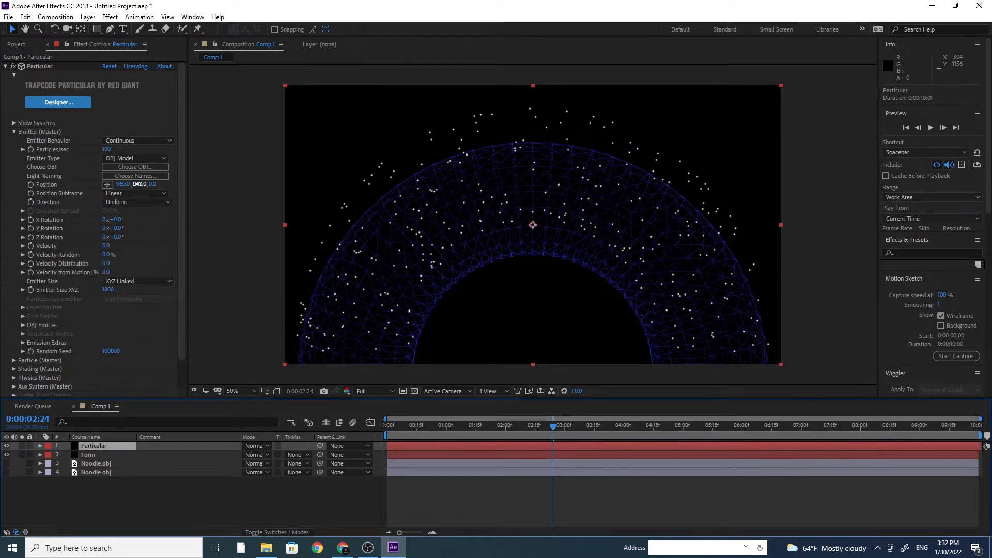
{"action": "right_click", "coordinate": [140, 185]}
{"action": "left_click", "coordinate": [163, 229]}
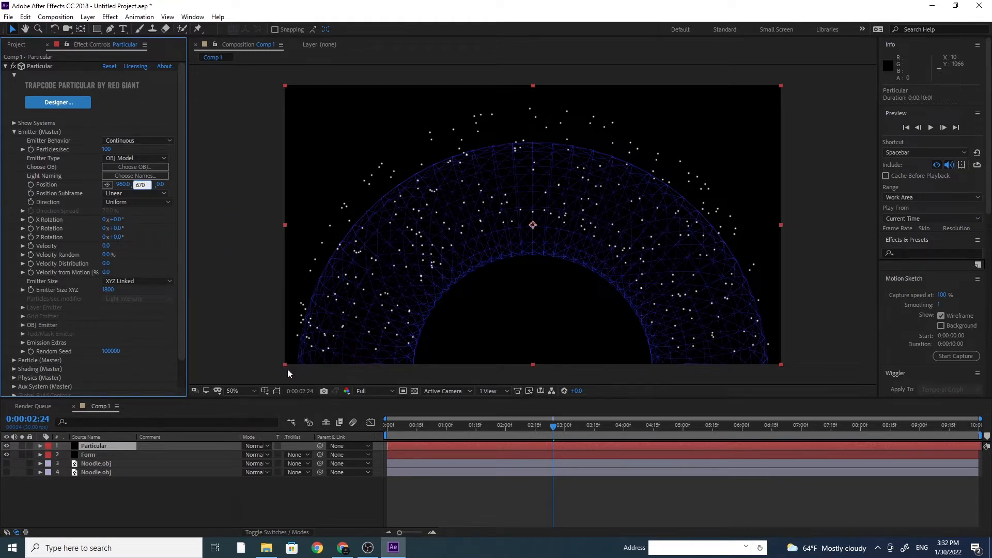
{"action": "key", "text": "Return"}
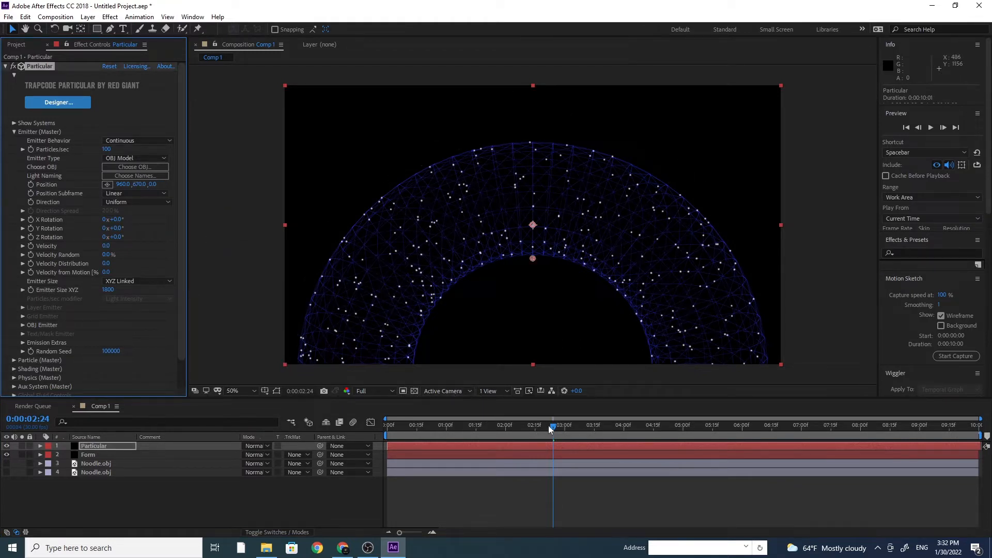
{"action": "left_click_drag", "start_coordinate": [554, 426], "coordinate": [446, 431]}
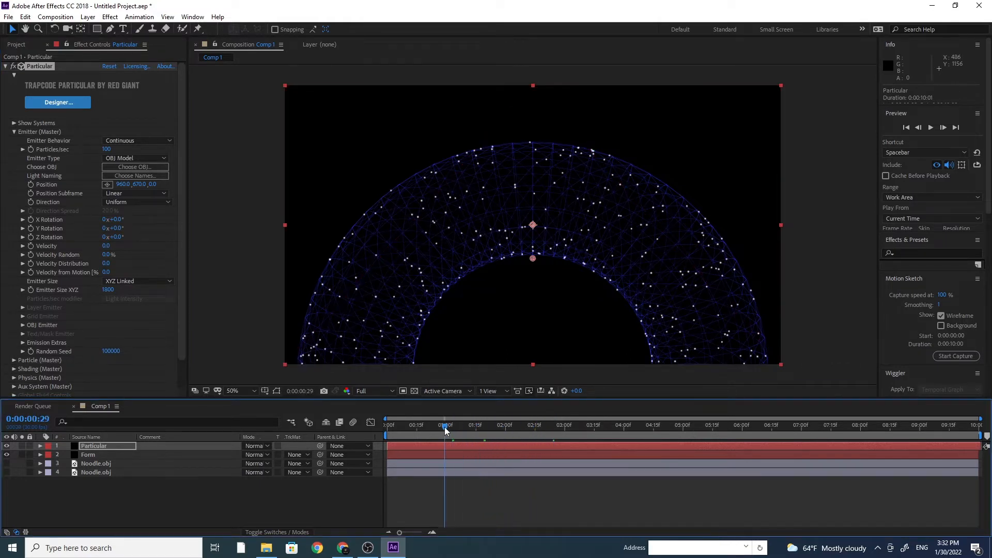
Set the Particular particles' Sphere Feather to 0 and their Size to 2
{"action": "left_click", "coordinate": [14, 133]}
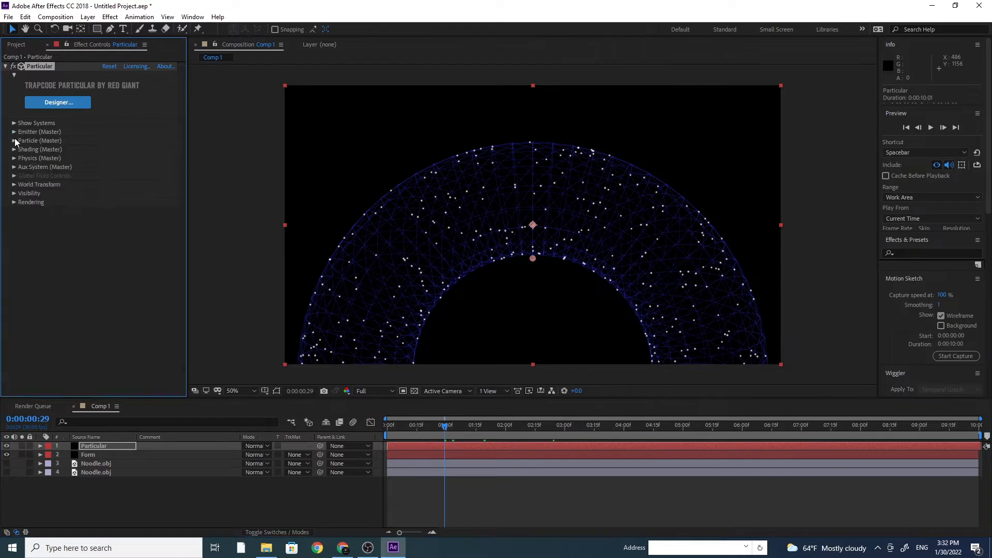
{"action": "left_click", "coordinate": [14, 141]}
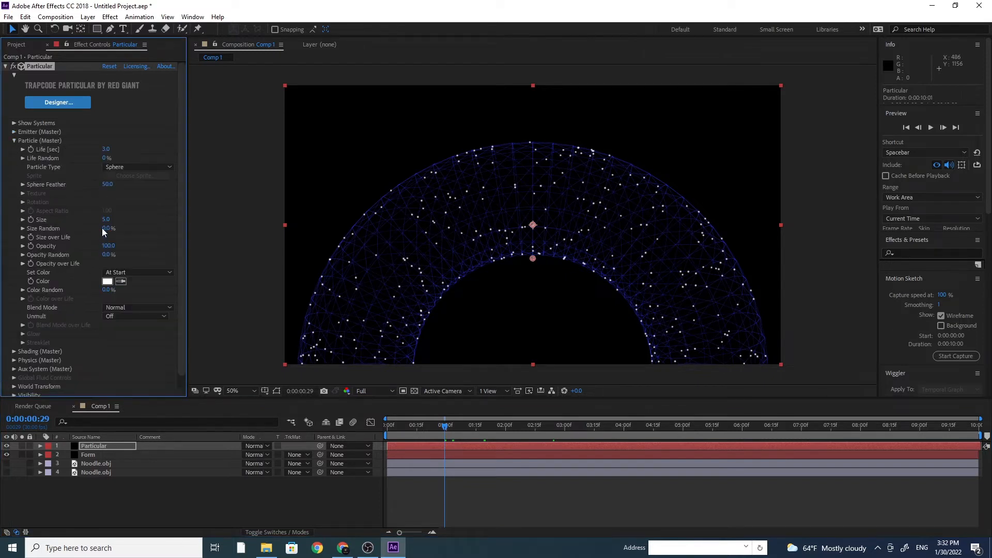
{"action": "left_click", "coordinate": [107, 184]}
{"action": "type", "text": "0"}
{"action": "key", "text": "Return"}
{"action": "left_click", "coordinate": [107, 220]}
{"action": "type", "text": "2"}
{"action": "key", "text": "Return"}
Increase the Particular emitter's Particles/sec to 1500 and preview the frame at 0:00:00:22
{"action": "left_click", "coordinate": [14, 132]}
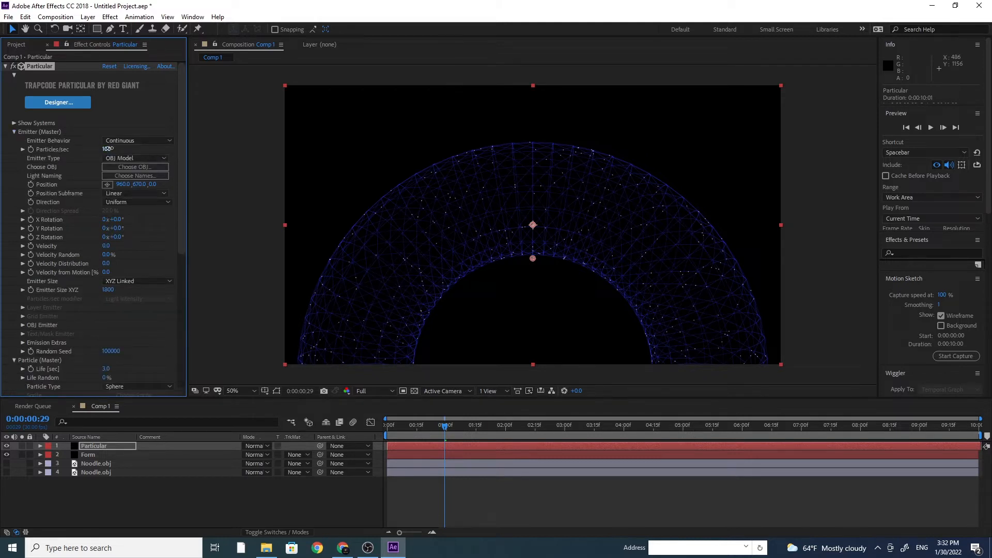
{"action": "left_click_drag", "start_coordinate": [121, 150], "coordinate": [163, 151]}
{"action": "left_click", "coordinate": [116, 153]}
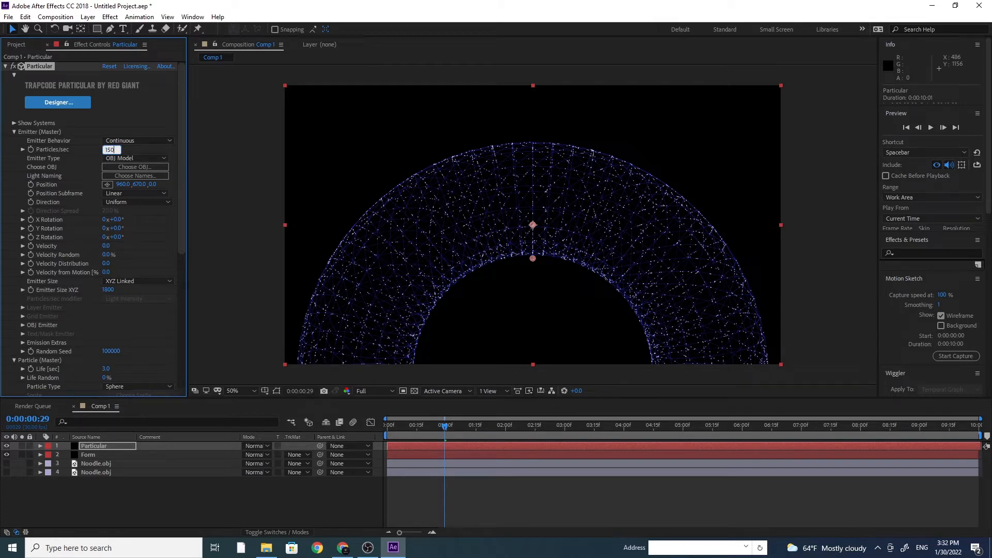
{"action": "key", "text": "Return"}
{"action": "left_click_drag", "start_coordinate": [445, 426], "coordinate": [430, 428]}
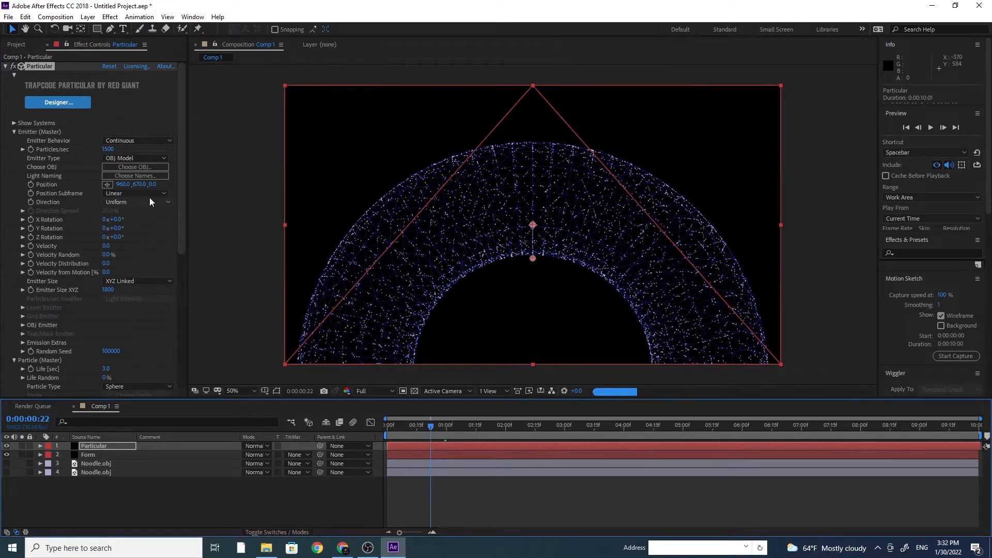
Set the Particular particles' Set Color to Over Life and apply the white-cyan-blue preset to the Color over Life ramp
{"action": "mouse_move", "coordinate": [183, 197]}
{"action": "left_mouse_down"}
{"action": "mouse_move", "coordinate": [179, 256]}
{"action": "mouse_move", "coordinate": [180, 210]}
{"action": "left_mouse_up"}
{"action": "left_click", "coordinate": [15, 117]}
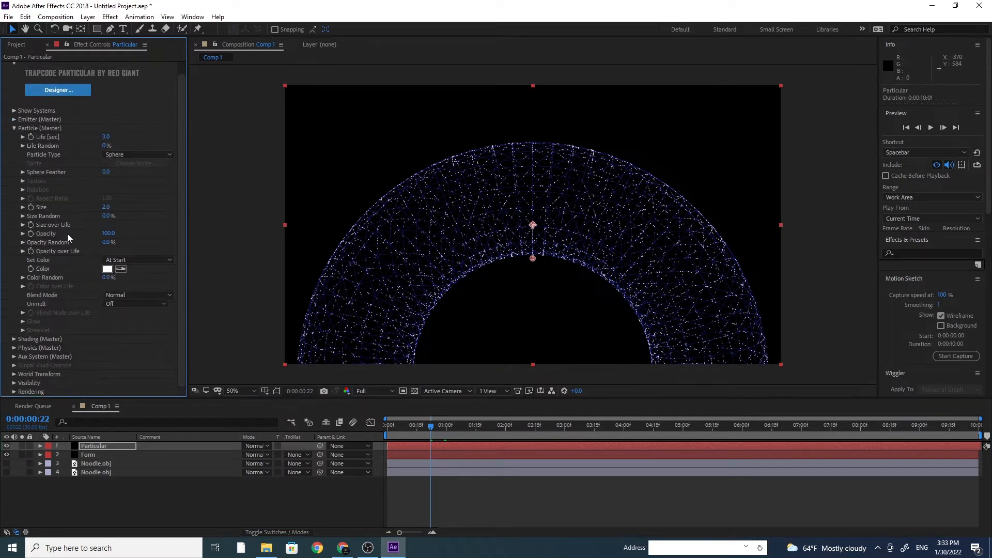
{"action": "left_click", "coordinate": [124, 260]}
{"action": "left_click", "coordinate": [137, 282]}
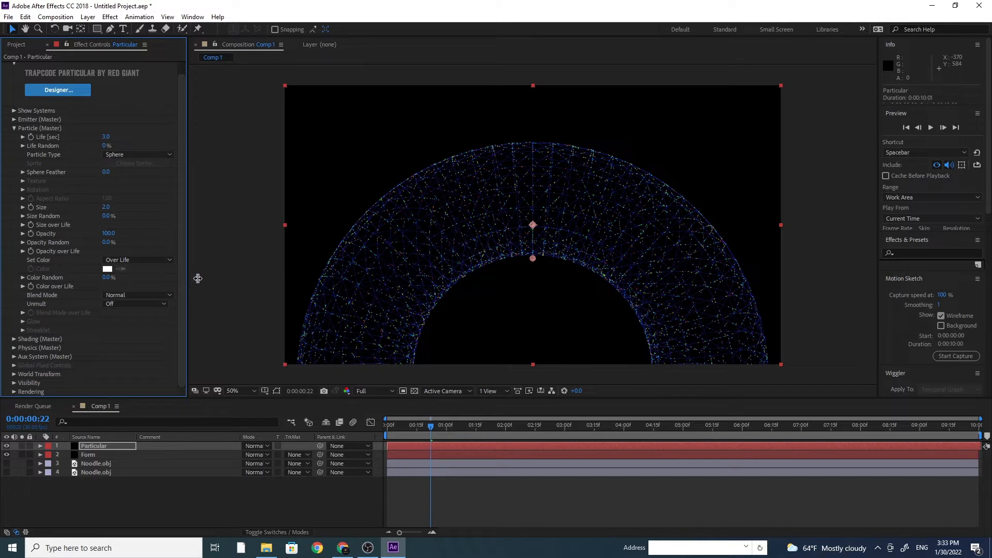
{"action": "left_click", "coordinate": [23, 286]}
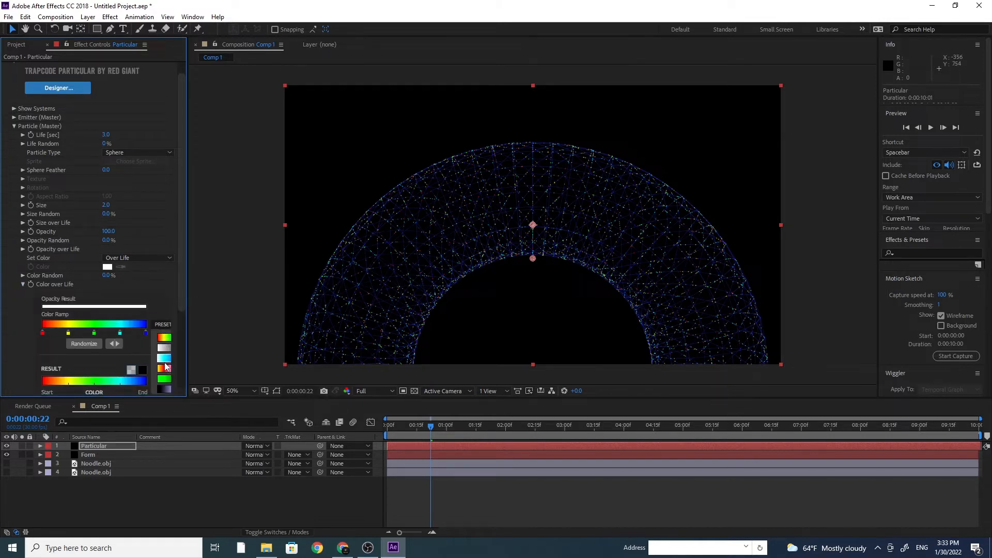
{"action": "left_click", "coordinate": [165, 358]}
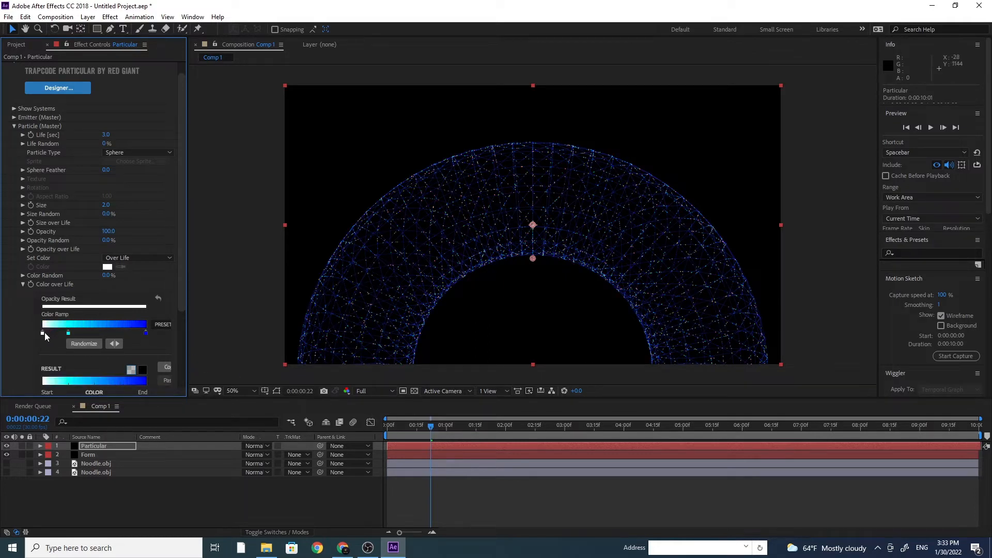
Play back the composition from its first frame to check the particle animation
{"action": "left_click_drag", "start_coordinate": [431, 428], "coordinate": [385, 432]}
{"action": "key", "text": "space"}
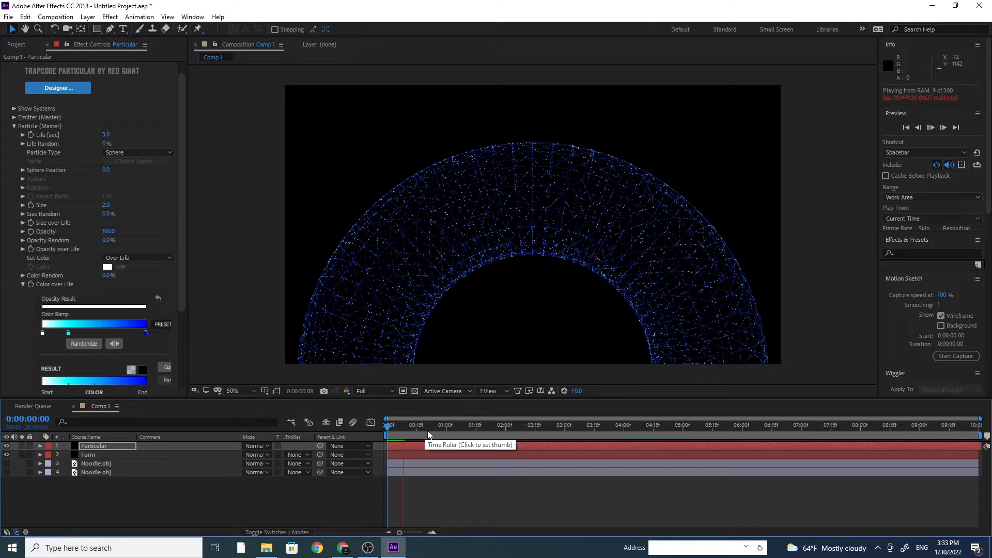
{"action": "key", "text": "space"}
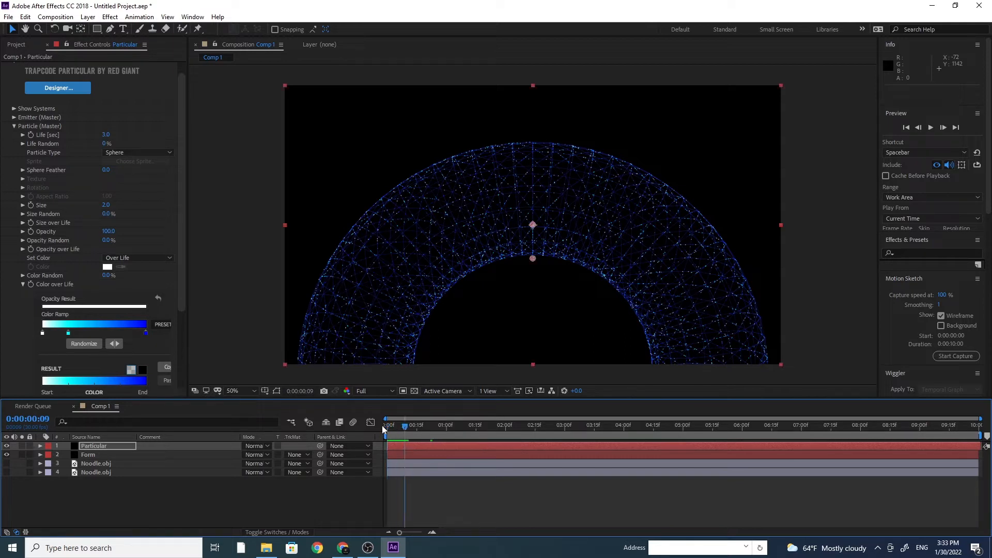
{"action": "key", "text": "space"}
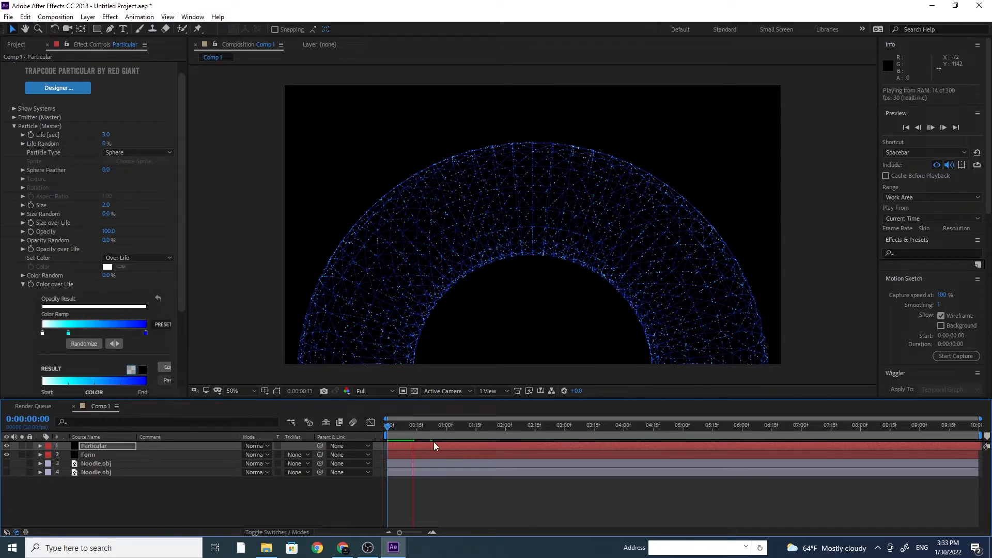
Set the Affect Size of Particular's Air Turbulence Field to 7
{"action": "key", "text": "space"}
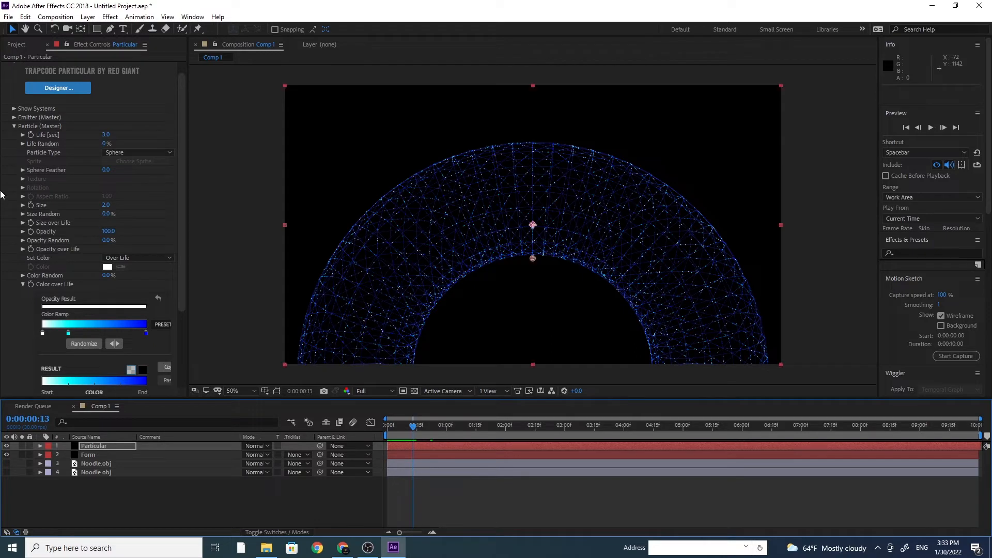
{"action": "left_click", "coordinate": [14, 127]}
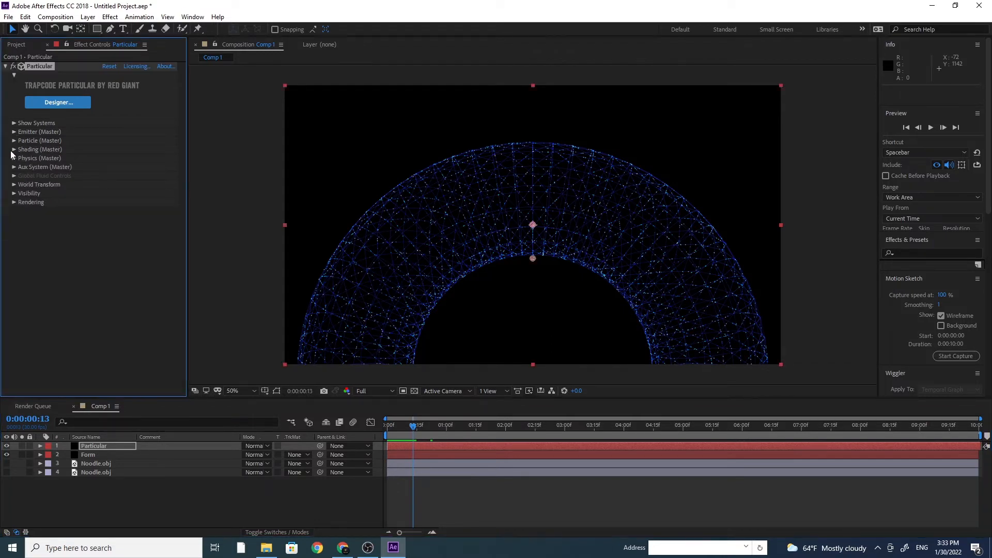
{"action": "left_click", "coordinate": [14, 158]}
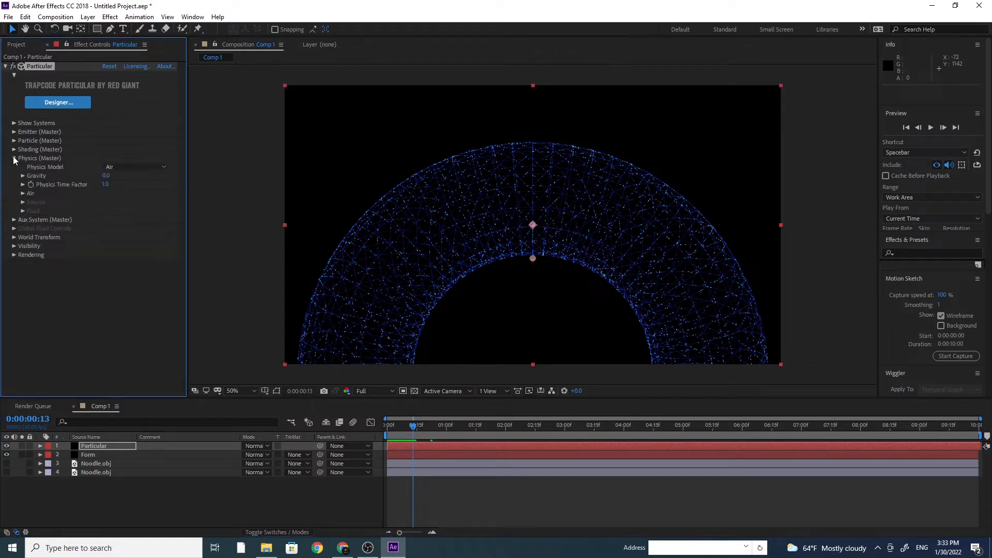
{"action": "left_click", "coordinate": [23, 193]}
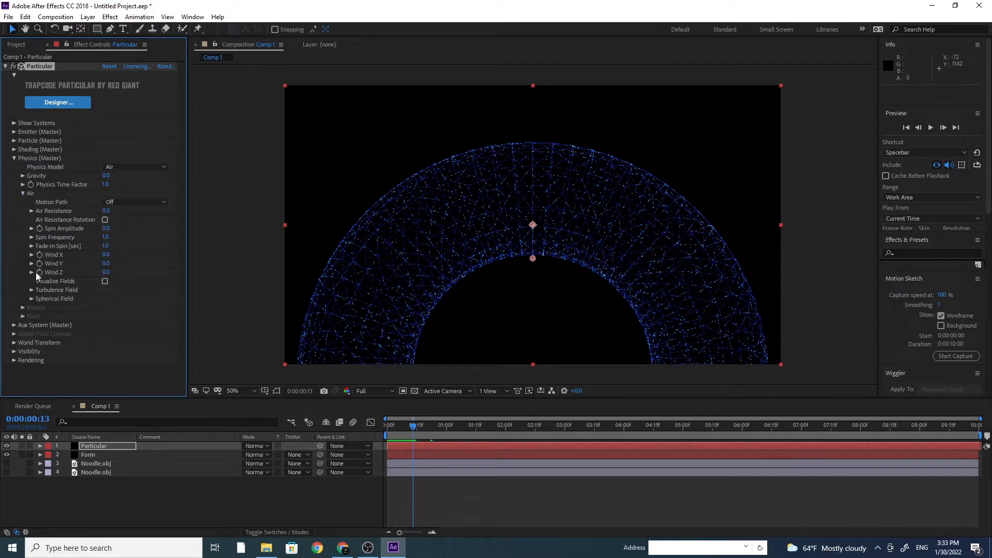
{"action": "left_click", "coordinate": [32, 290]}
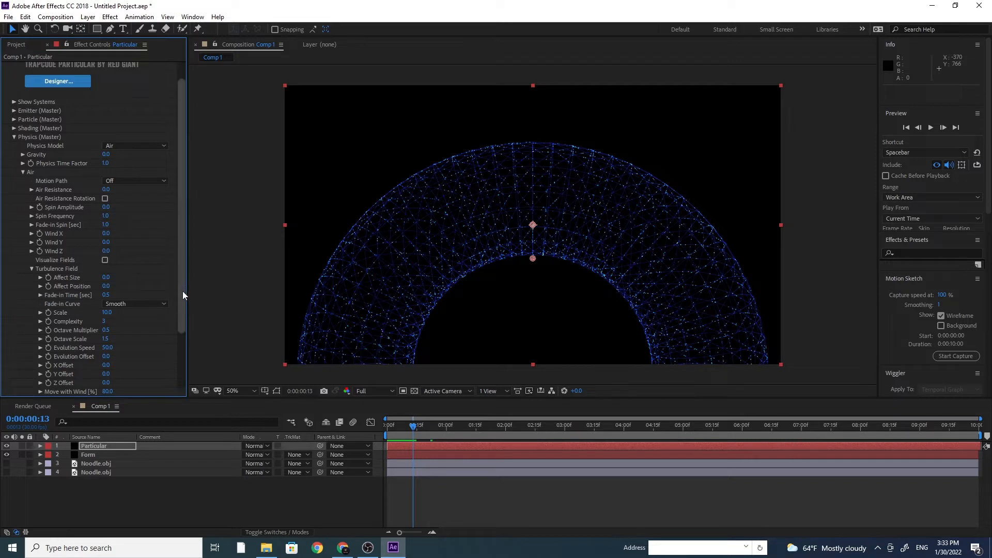
{"action": "scroll", "coordinate": [182, 290], "scroll_direction": "down", "scroll_amount": 1}
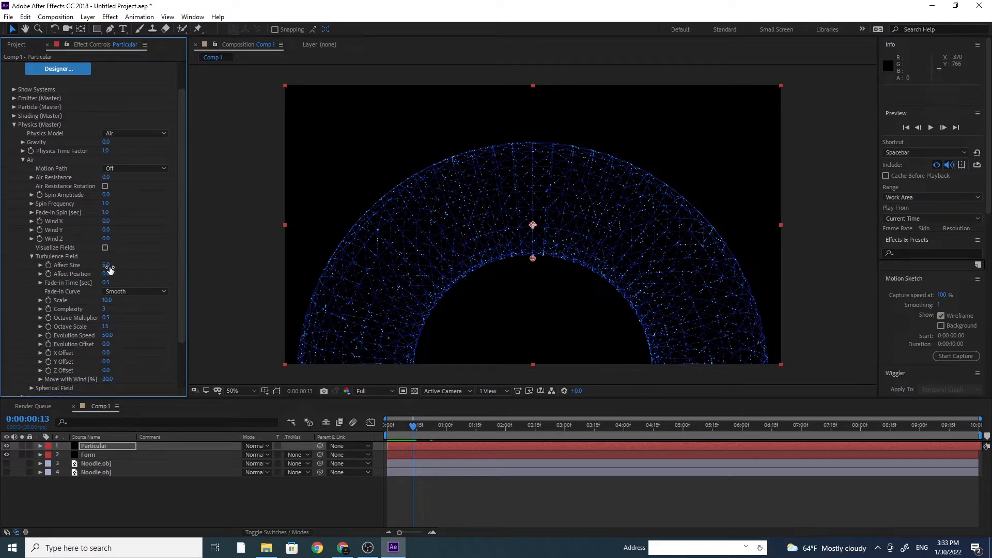
{"action": "left_click_drag", "start_coordinate": [103, 267], "coordinate": [109, 264]}
{"action": "left_click", "coordinate": [109, 264]}
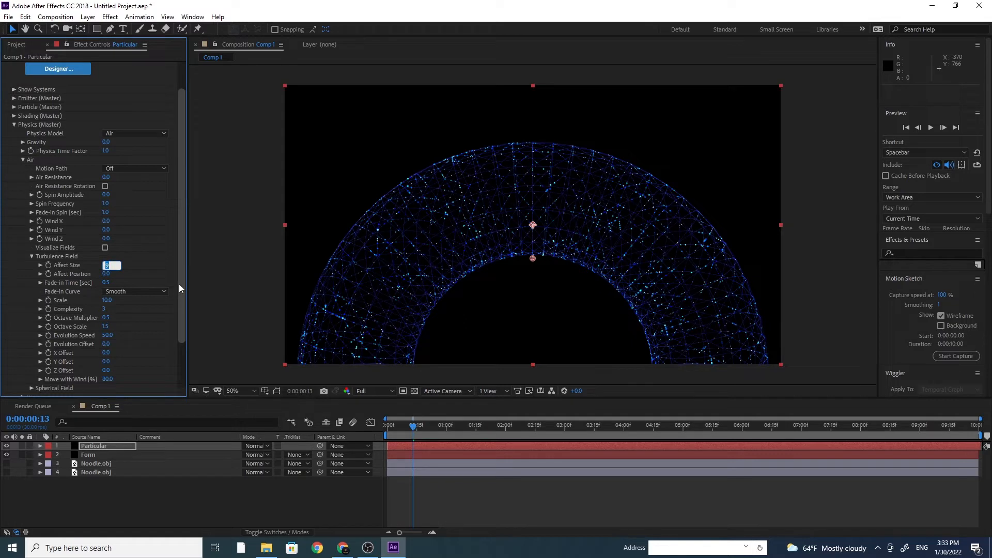
{"action": "type", "text": "7"}
{"action": "key", "text": "Return"}
Set the Turbulence Field Scale to 160 and play back the composition from its first frame
{"action": "left_click_drag", "start_coordinate": [107, 299], "coordinate": [184, 300]}
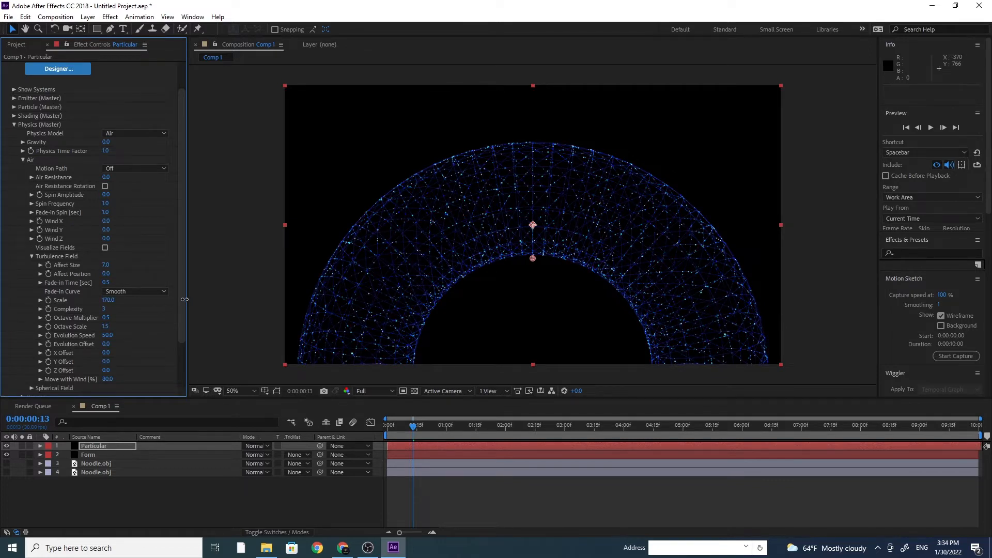
{"action": "left_click", "coordinate": [113, 302]}
{"action": "type", "text": "16"}
{"action": "key", "text": "Return"}
{"action": "left_click_drag", "start_coordinate": [440, 428], "coordinate": [334, 431]}
{"action": "key", "text": "space"}
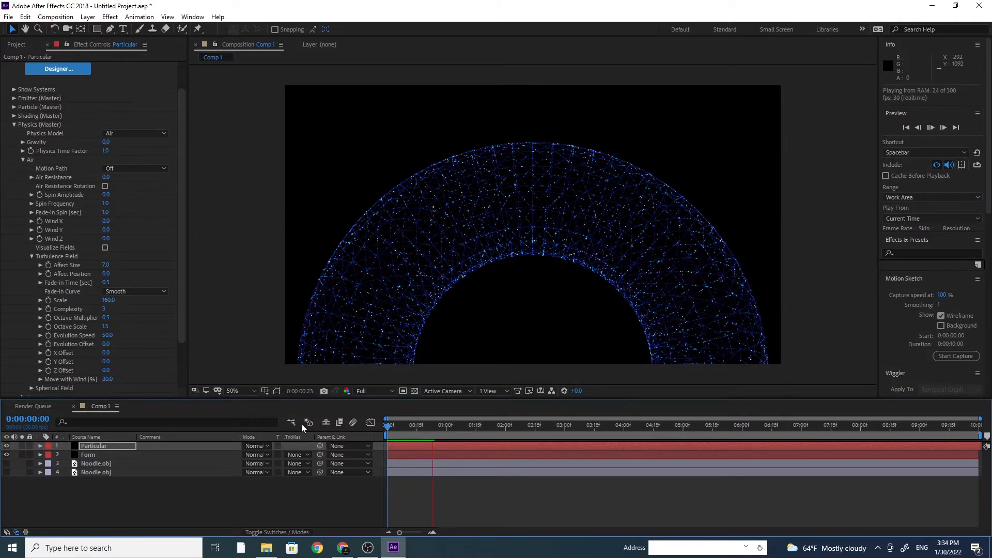
{"action": "key", "text": "space"}
Increase the Particular emitter's Particles/sec to 2000 and collapse the Emitter and Physics settings
{"action": "left_click", "coordinate": [15, 98]}
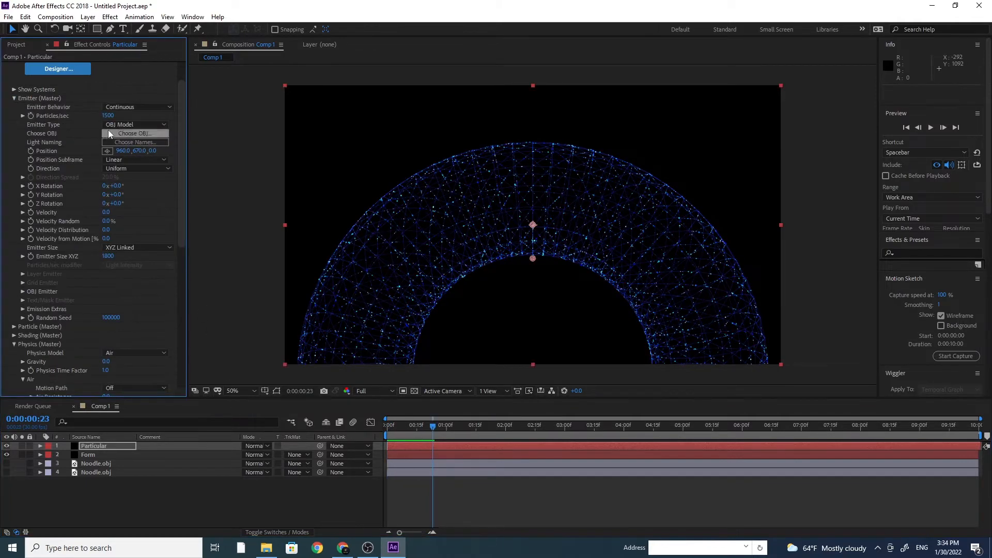
{"action": "left_click_drag", "start_coordinate": [120, 118], "coordinate": [124, 117]}
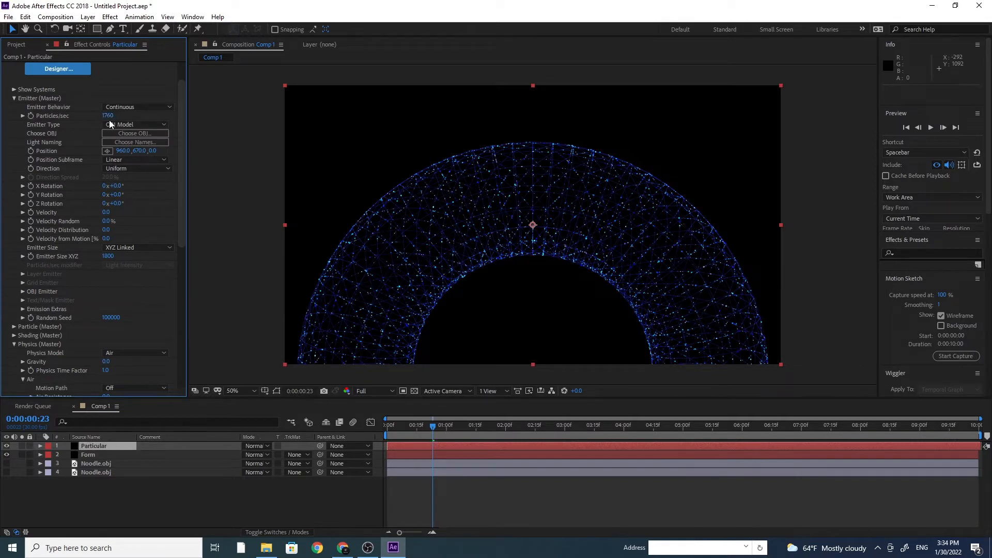
{"action": "left_click", "coordinate": [108, 116]}
{"action": "type", "text": "2000"}
{"action": "key", "text": "Return"}
{"action": "left_click", "coordinate": [13, 99]}
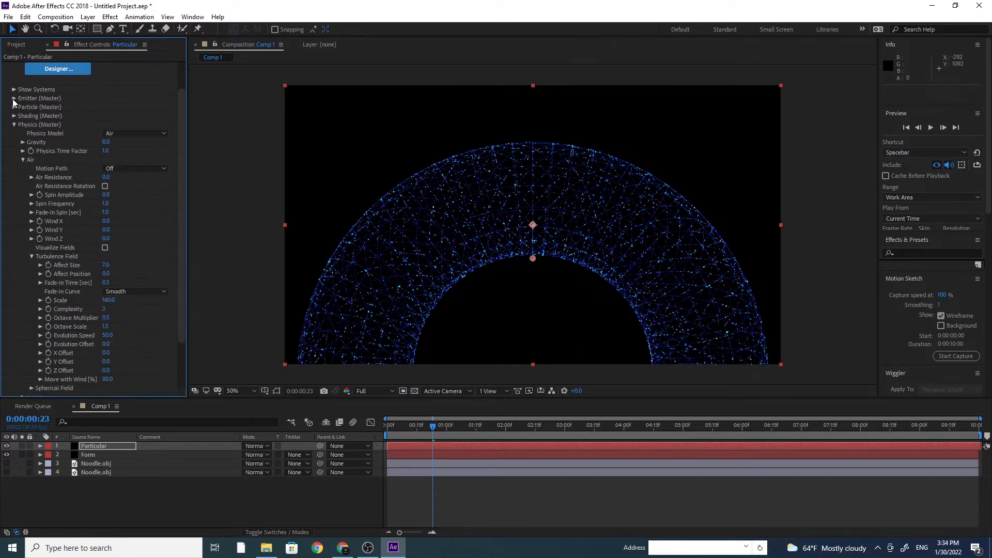
{"action": "left_click", "coordinate": [14, 124]}
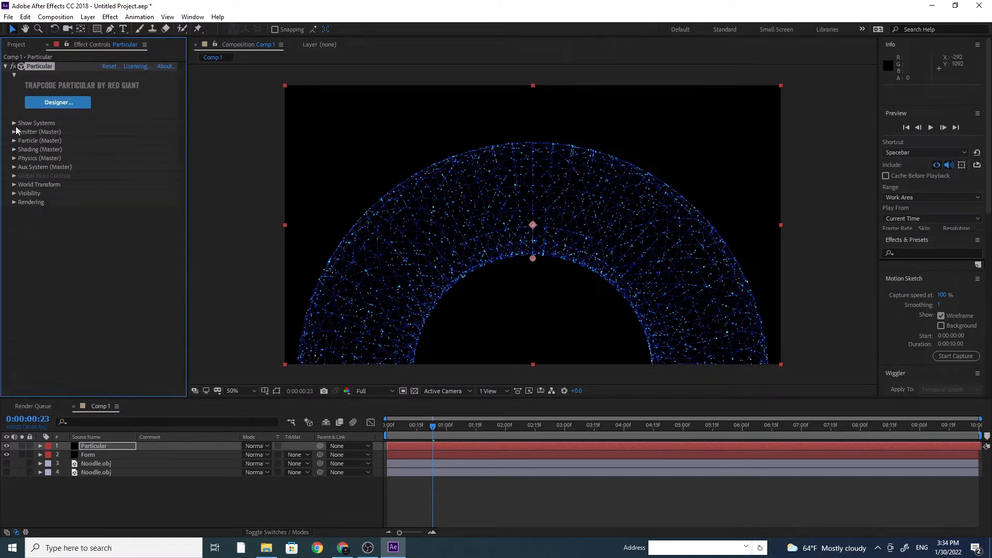
Apply the Stylize Glow effect to the Particular layer
{"action": "left_click", "coordinate": [99, 445]}
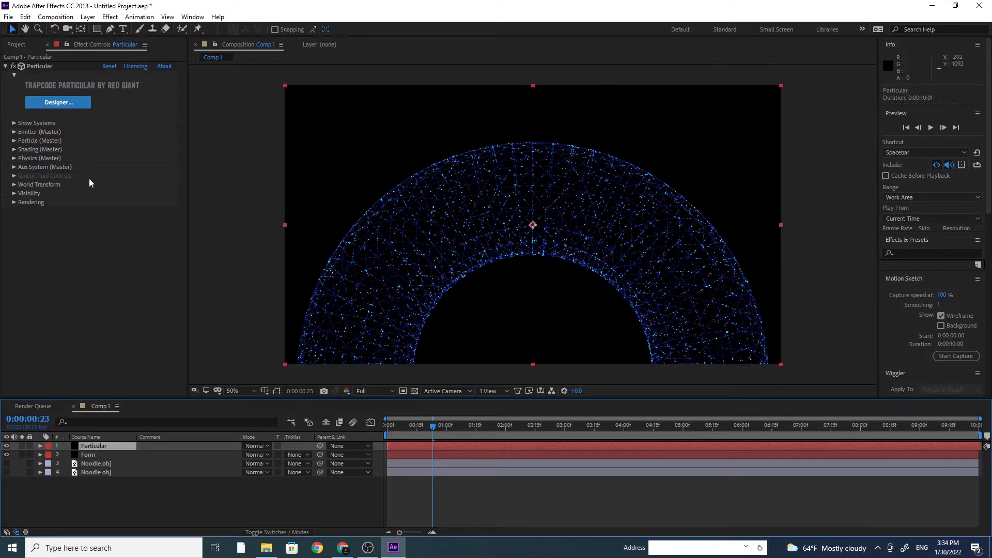
{"action": "left_click", "coordinate": [110, 17]}
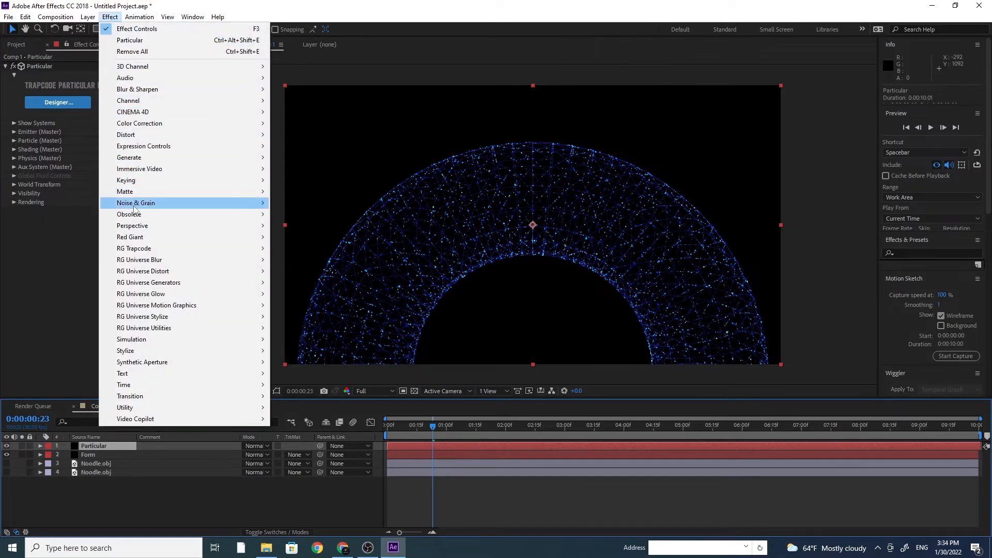
{"action": "mouse_move", "coordinate": [230, 248]}
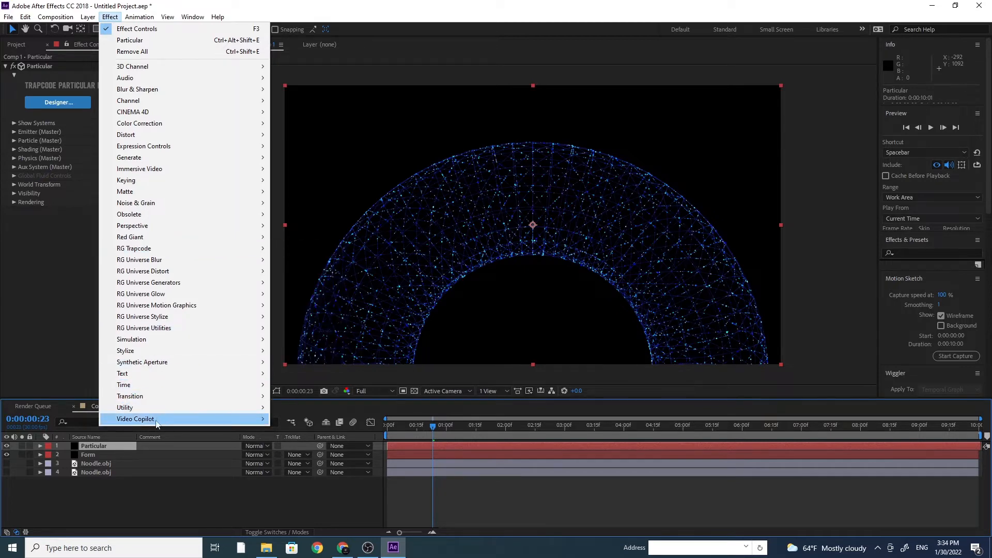
{"action": "mouse_move", "coordinate": [156, 354]}
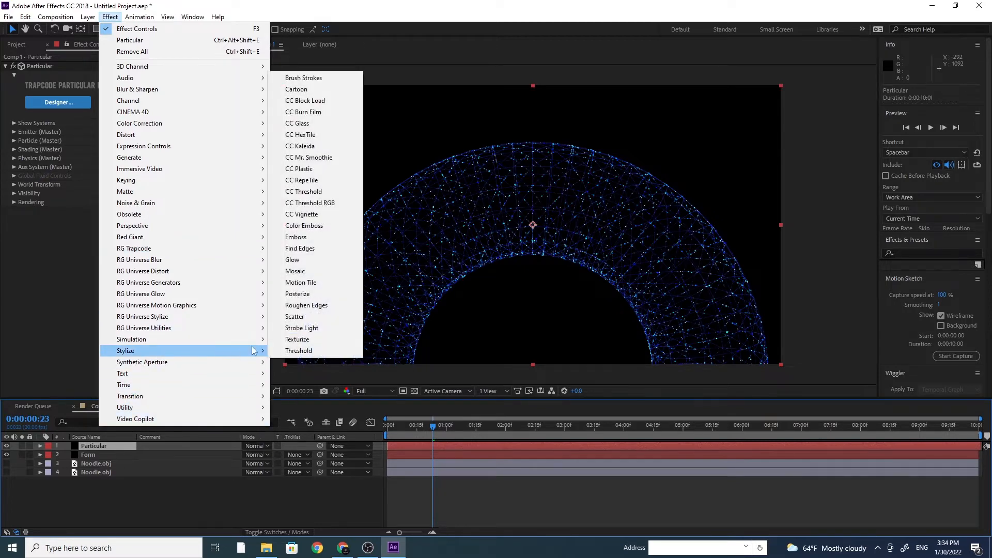
{"action": "left_click", "coordinate": [306, 261]}
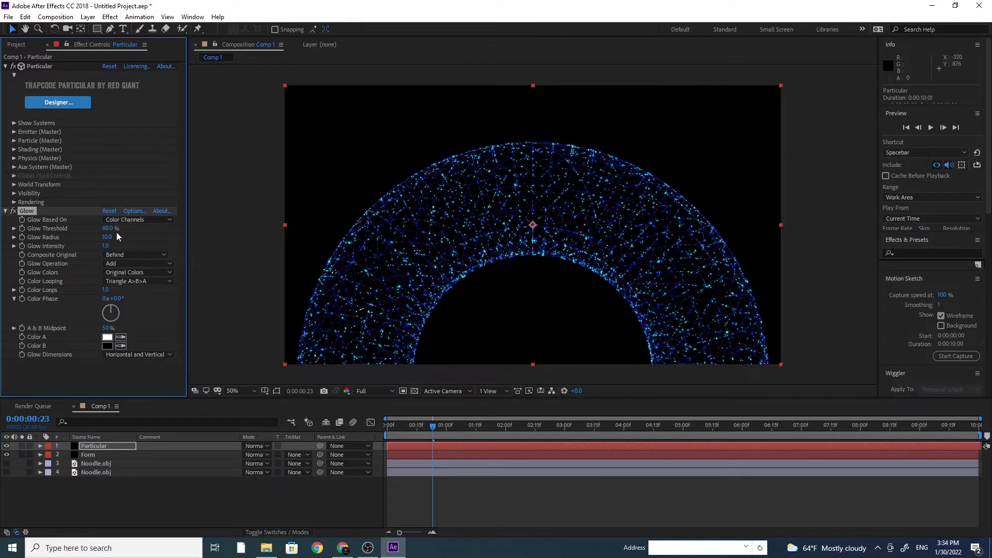
Set the Glow Threshold to 90% and the Glow Radius to 20 on the Particular layer
{"action": "left_click_drag", "start_coordinate": [108, 228], "coordinate": [148, 230]}
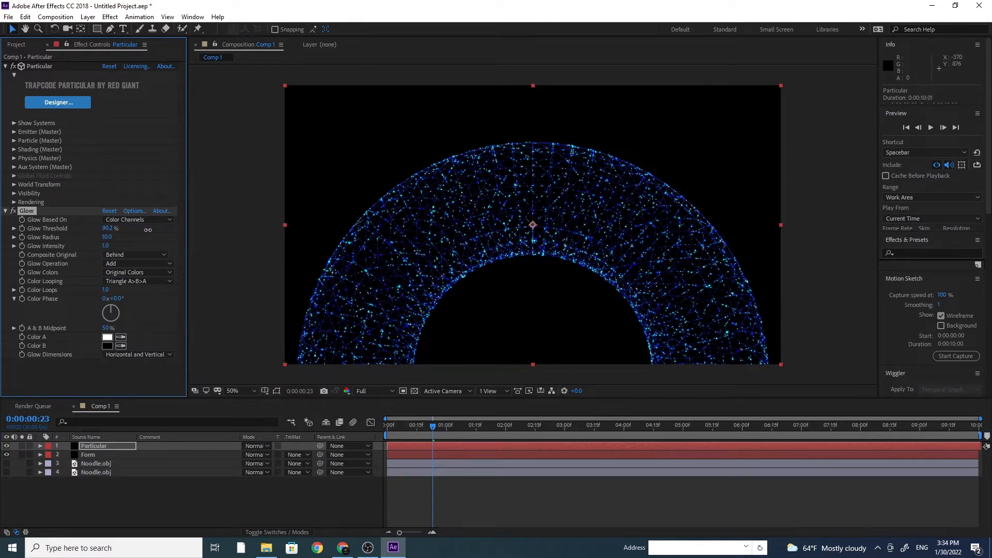
{"action": "left_click", "coordinate": [108, 228]}
{"action": "type", "text": "95"}
{"action": "key", "text": "Return"}
{"action": "mouse_move", "coordinate": [106, 239]}
{"action": "left_mouse_down"}
{"action": "mouse_move", "coordinate": [135, 236]}
{"action": "mouse_move", "coordinate": [78, 238]}
{"action": "mouse_move", "coordinate": [92, 238]}
{"action": "left_mouse_up"}
{"action": "left_click", "coordinate": [105, 238]}
{"action": "type", "text": "20"}
{"action": "key", "text": "Return"}
{"action": "left_click", "coordinate": [5, 212]}
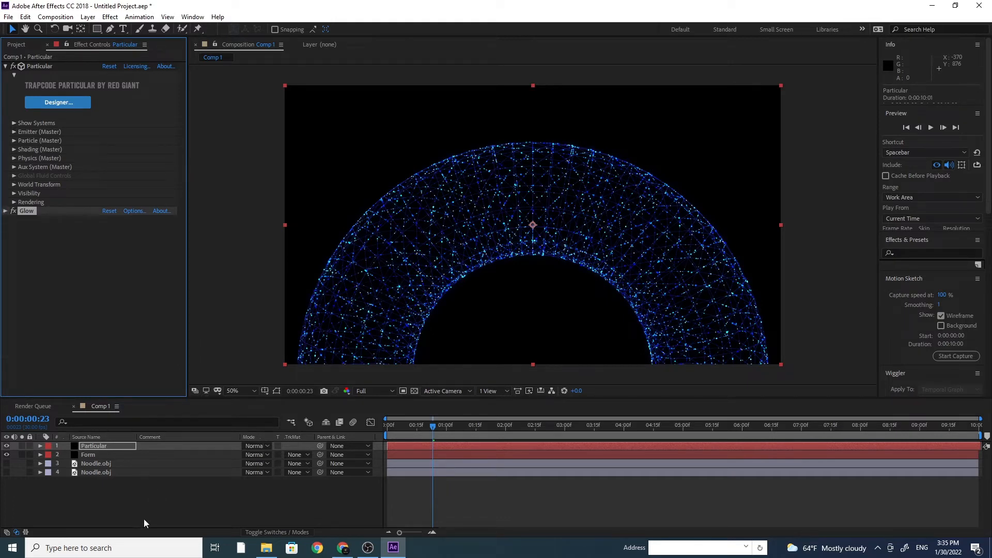
Duplicate the Particular layer and collapse the copy's Glow settings
{"action": "left_click", "coordinate": [90, 447]}
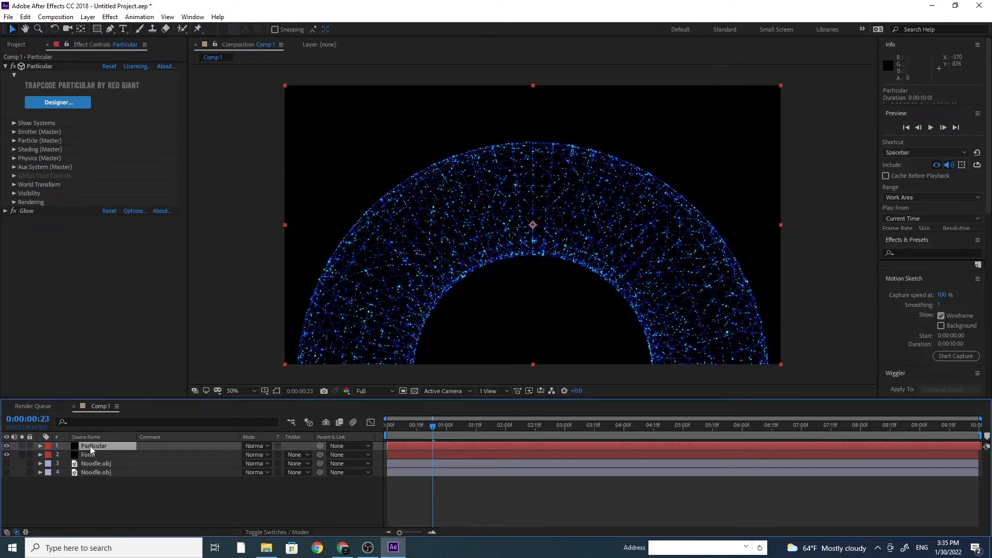
{"action": "key", "text": "ctrl+d"}
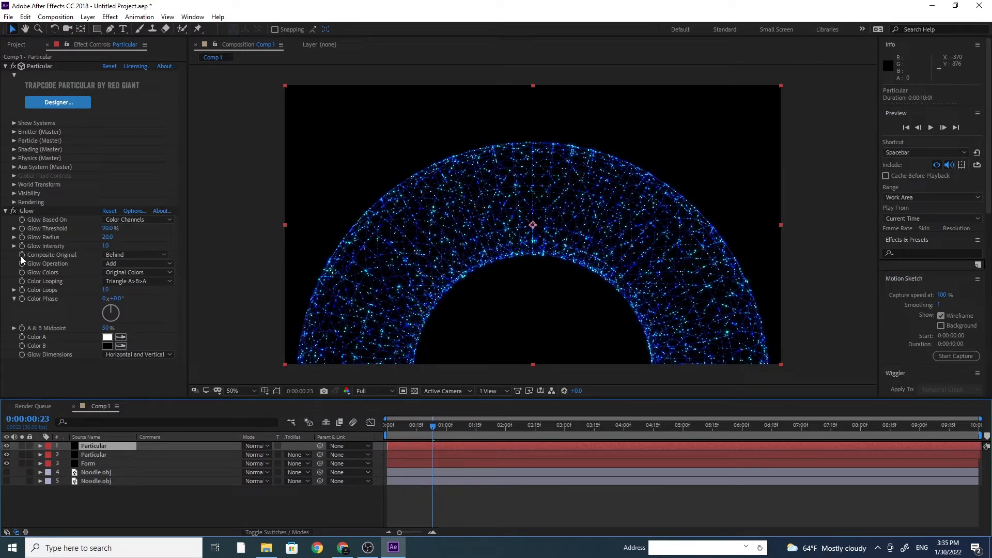
{"action": "left_click", "coordinate": [5, 211]}
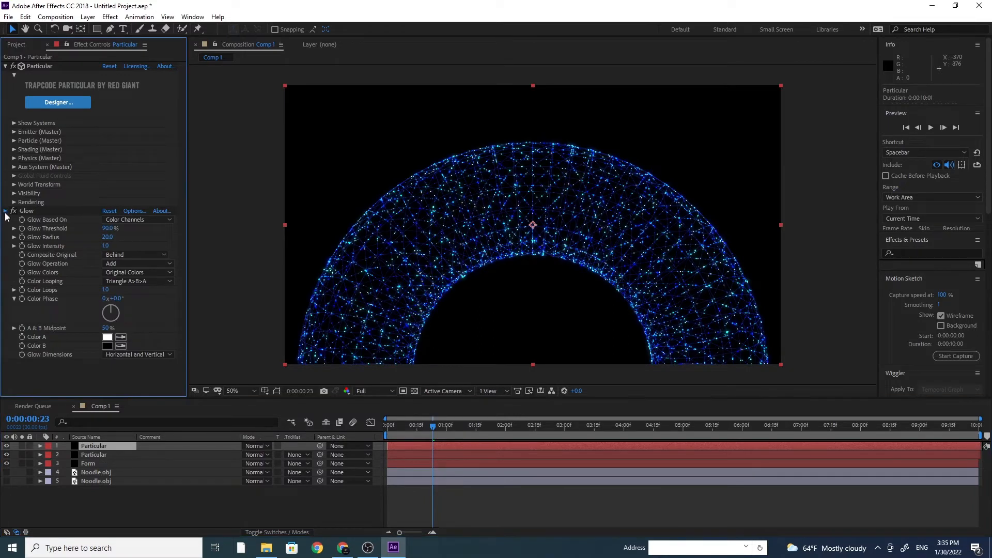
Try the rainbow preset on the Color over Life ramp of the upper Particular layer
{"action": "left_click", "coordinate": [14, 140]}
{"action": "scroll", "coordinate": [16, 168], "scroll_direction": "down", "scroll_amount": 3}
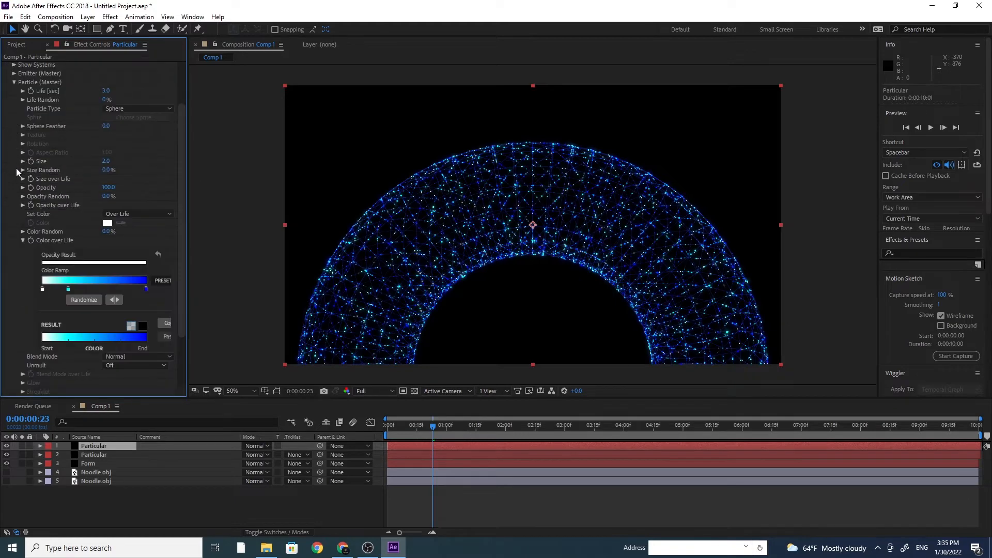
{"action": "left_click", "coordinate": [163, 280]}
{"action": "left_click", "coordinate": [164, 294]}
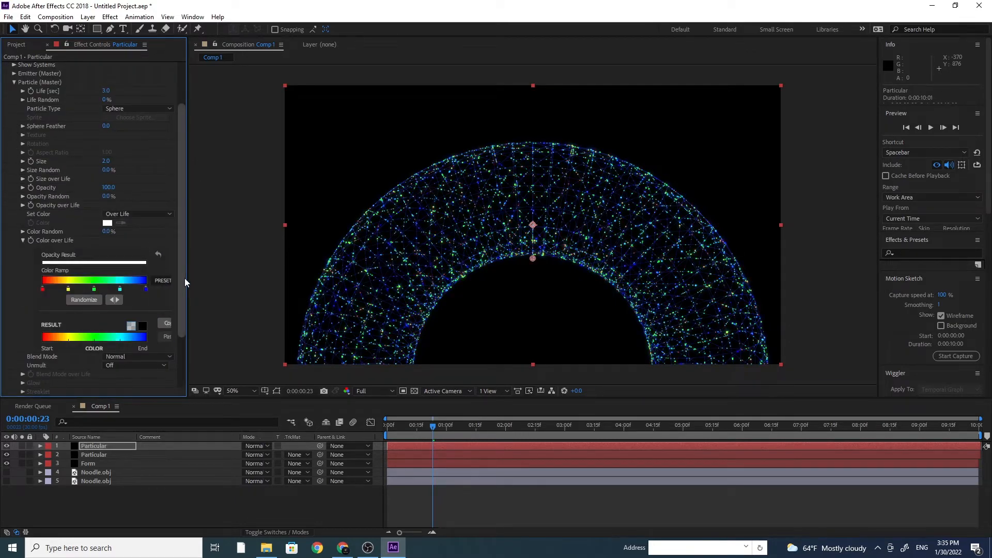
Widen the effect settings area and apply the white-cyan-blue preset to the upper Particular layer's Color over Life ramp
{"action": "left_click_drag", "start_coordinate": [187, 278], "coordinate": [228, 278]}
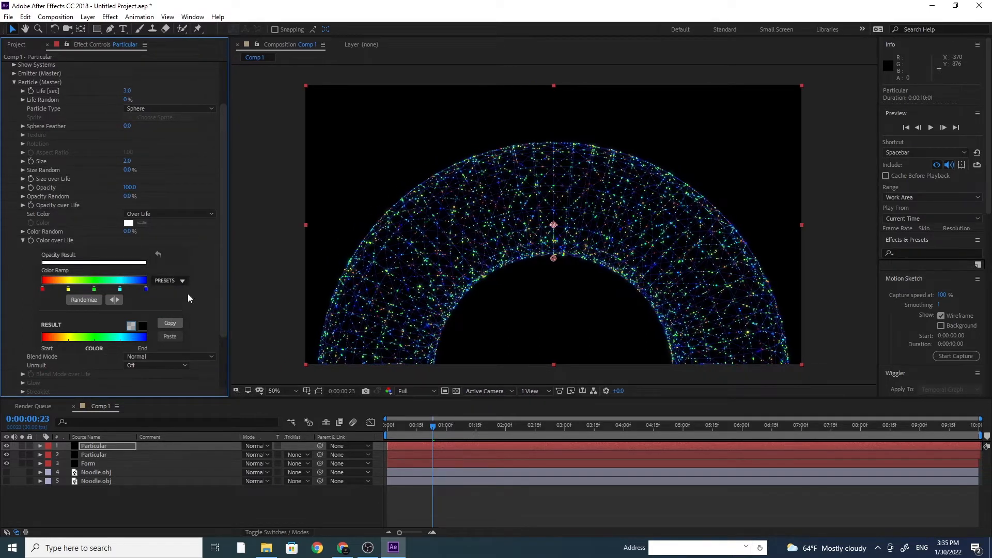
{"action": "left_click", "coordinate": [179, 280]}
{"action": "left_click", "coordinate": [175, 315]}
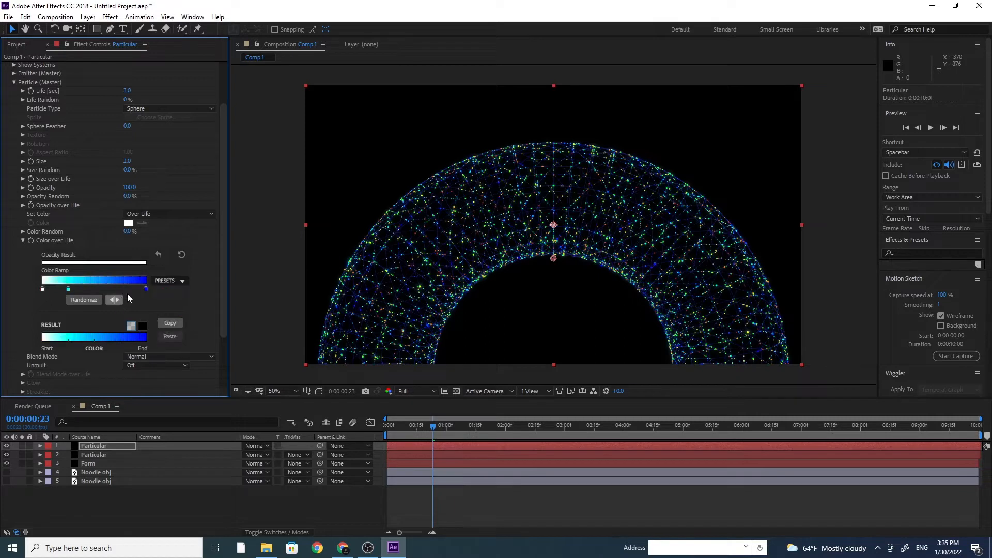
Change the blue end stop of the upper Particular layer's Color over Life ramp to magenta (FF00FF)
{"action": "double_click", "coordinate": [146, 289]}
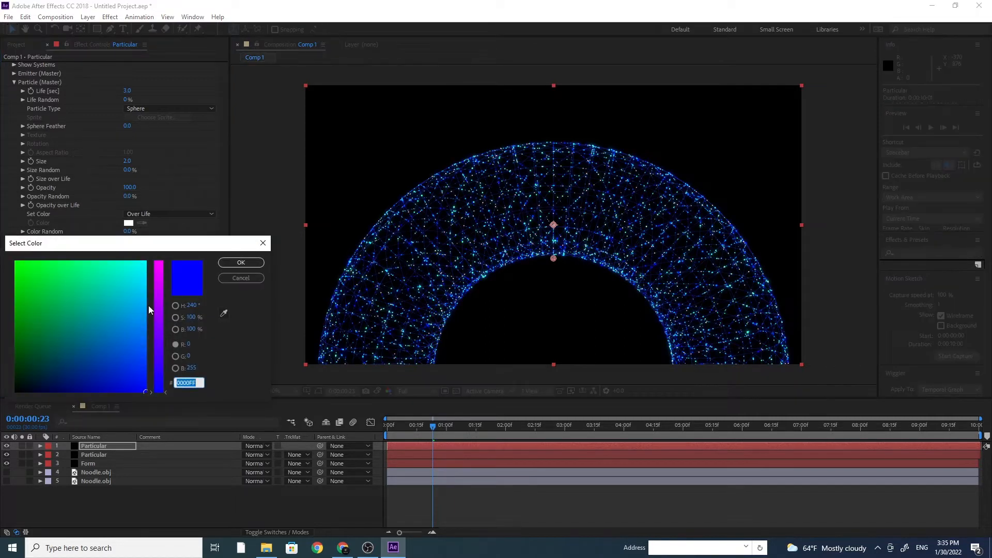
{"action": "left_click_drag", "start_coordinate": [159, 343], "coordinate": [163, 310]}
{"action": "left_click_drag", "start_coordinate": [120, 390], "coordinate": [74, 407]}
{"action": "left_click_drag", "start_coordinate": [158, 277], "coordinate": [162, 251]}
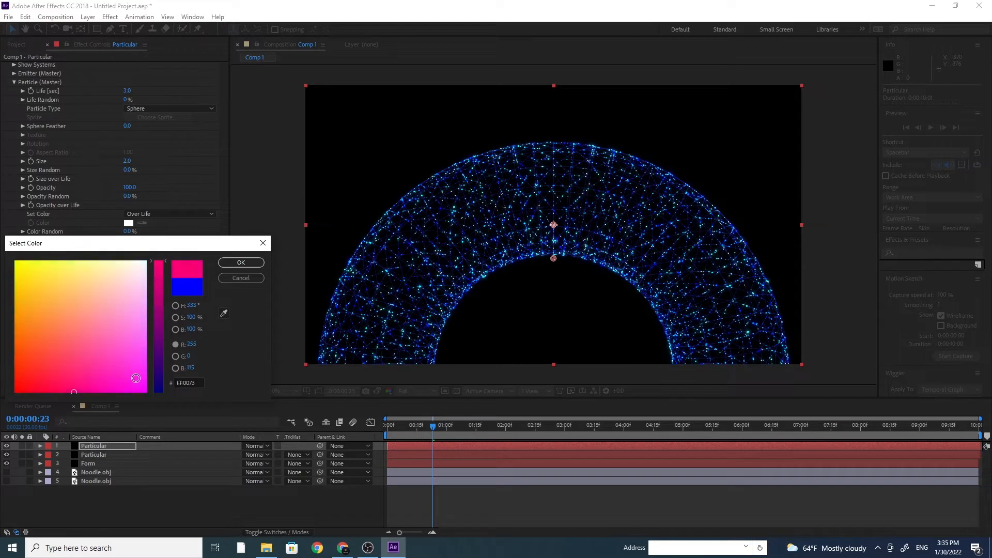
{"action": "left_click_drag", "start_coordinate": [135, 378], "coordinate": [146, 391]}
{"action": "left_click", "coordinate": [224, 266]}
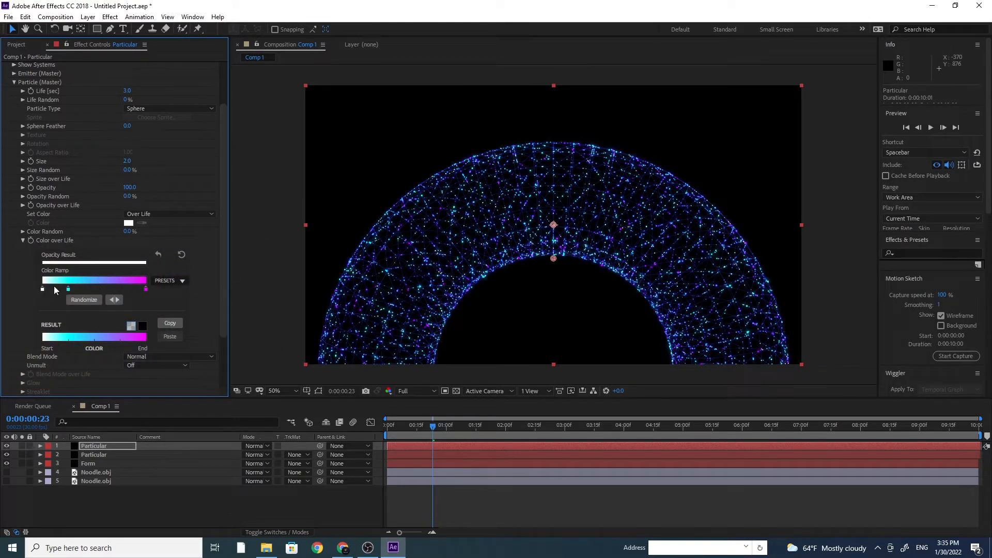
Try changing the ramp's cyan middle stop to pink (FF0D99), and undo the change
{"action": "double_click", "coordinate": [68, 289]}
{"action": "mouse_move", "coordinate": [154, 316]}
{"action": "left_mouse_down"}
{"action": "mouse_move", "coordinate": [158, 337]}
{"action": "mouse_move", "coordinate": [132, 385]}
{"action": "mouse_move", "coordinate": [106, 402]}
{"action": "left_mouse_up"}
{"action": "left_click_drag", "start_coordinate": [158, 295], "coordinate": [161, 262]}
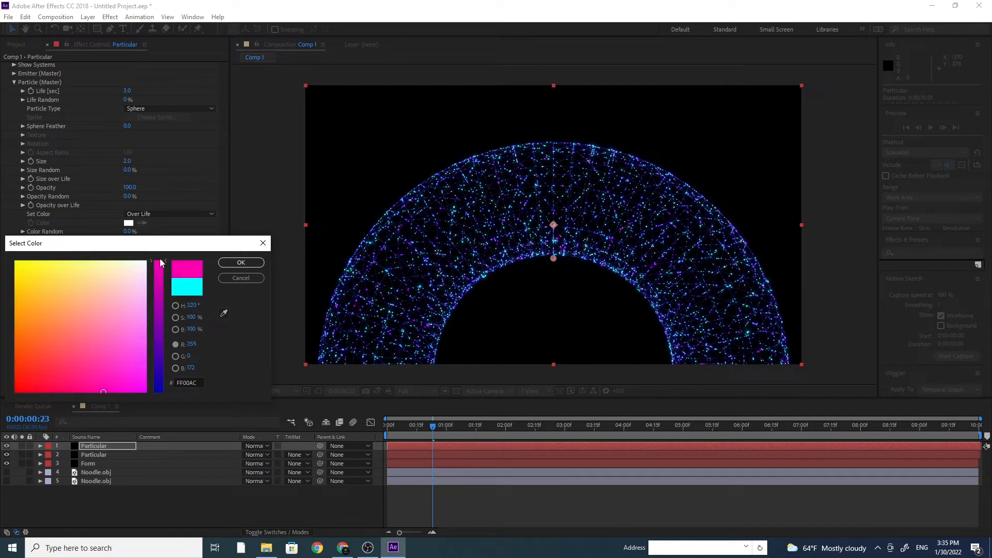
{"action": "left_click_drag", "start_coordinate": [100, 399], "coordinate": [95, 382]}
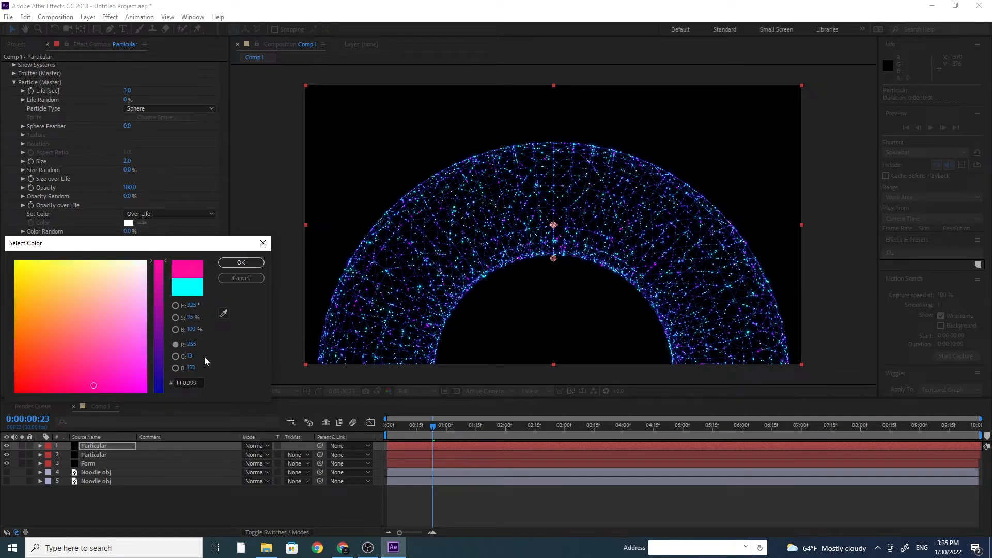
{"action": "left_click", "coordinate": [241, 262]}
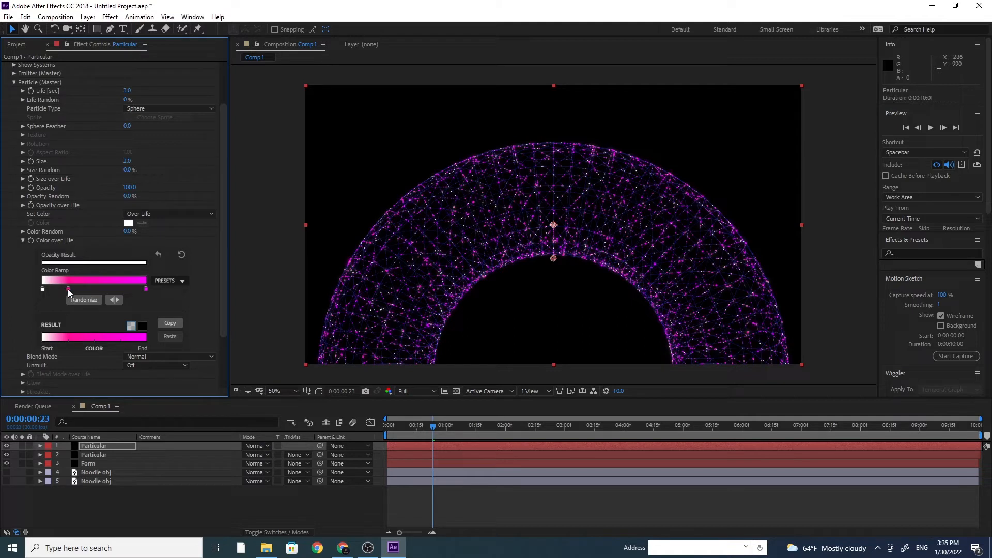
{"action": "key", "text": "ctrl+z"}
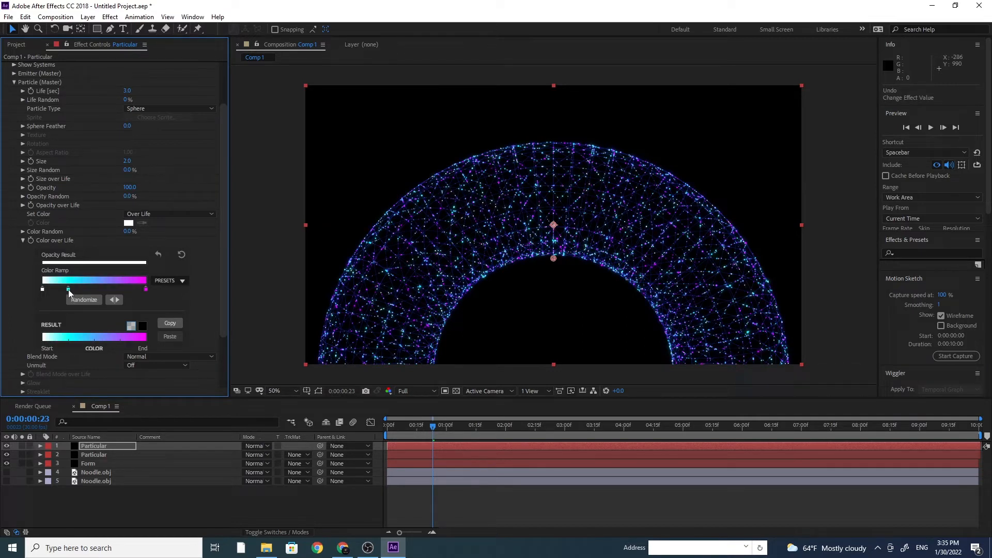
Shift the cyan stop on the upper Particular layer's Color over Life ramp toward the end, and change the end stop to pink (FF00C6)
{"action": "left_click_drag", "start_coordinate": [69, 293], "coordinate": [77, 290]}
{"action": "double_click", "coordinate": [146, 289]}
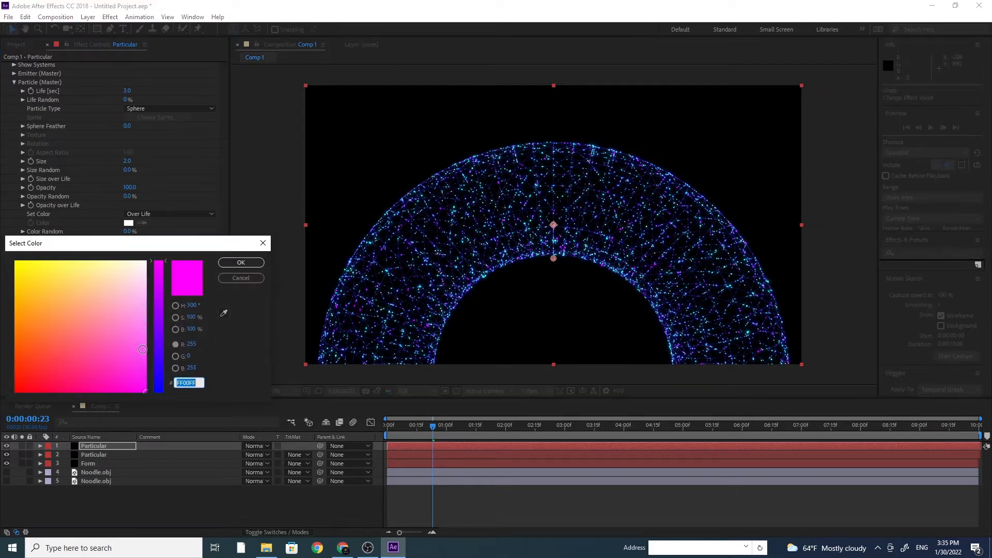
{"action": "left_click_drag", "start_coordinate": [137, 388], "coordinate": [115, 393]}
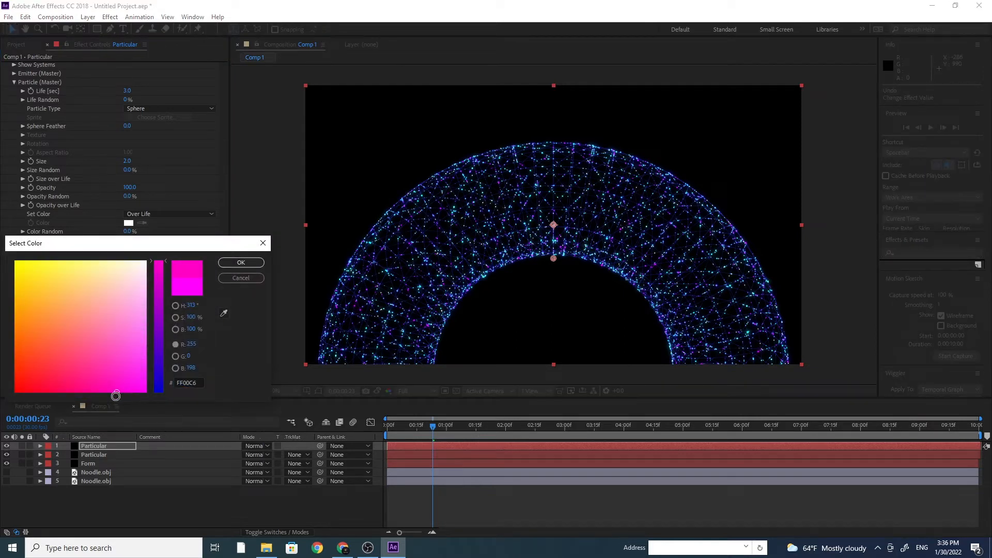
{"action": "left_click", "coordinate": [248, 265]}
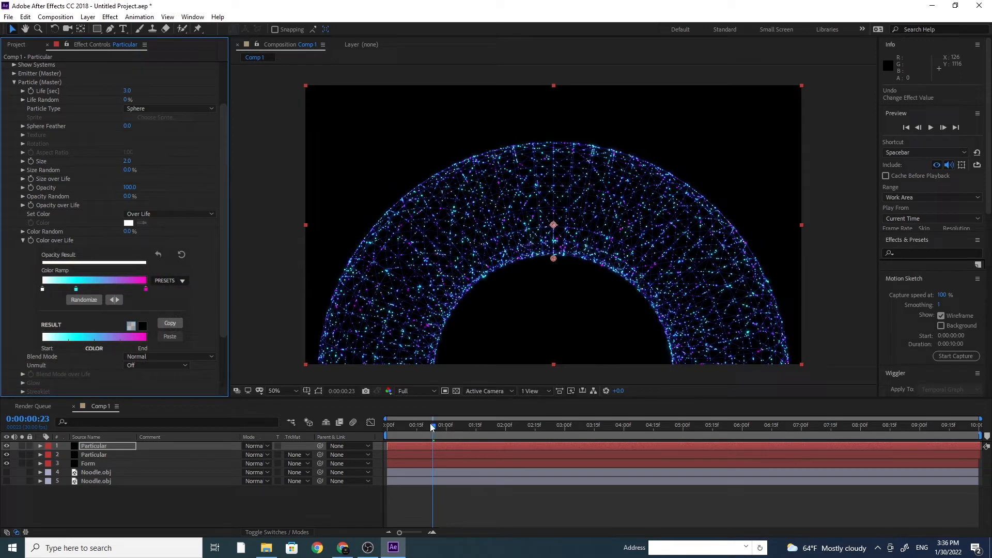
{"action": "left_click", "coordinate": [22, 240]}
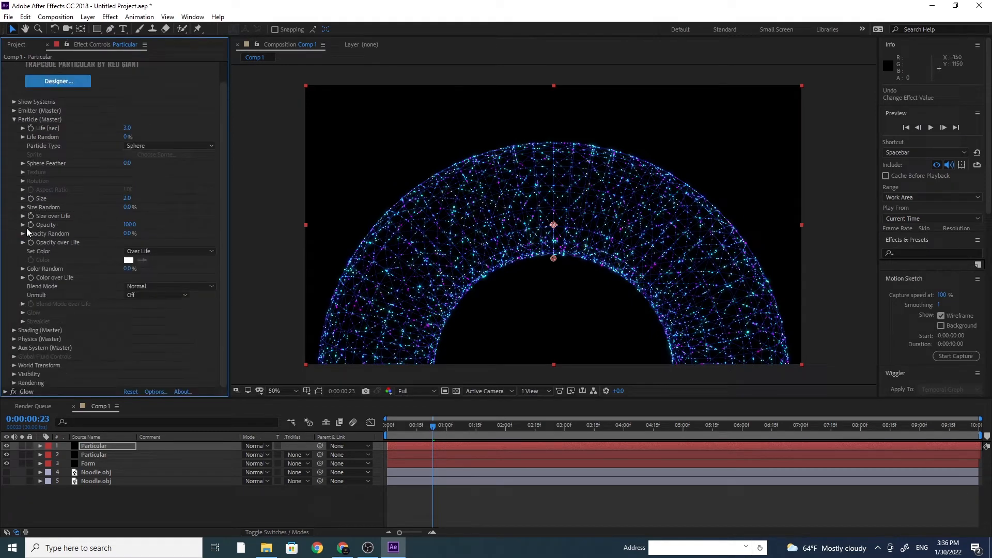
{"action": "left_click", "coordinate": [13, 118]}
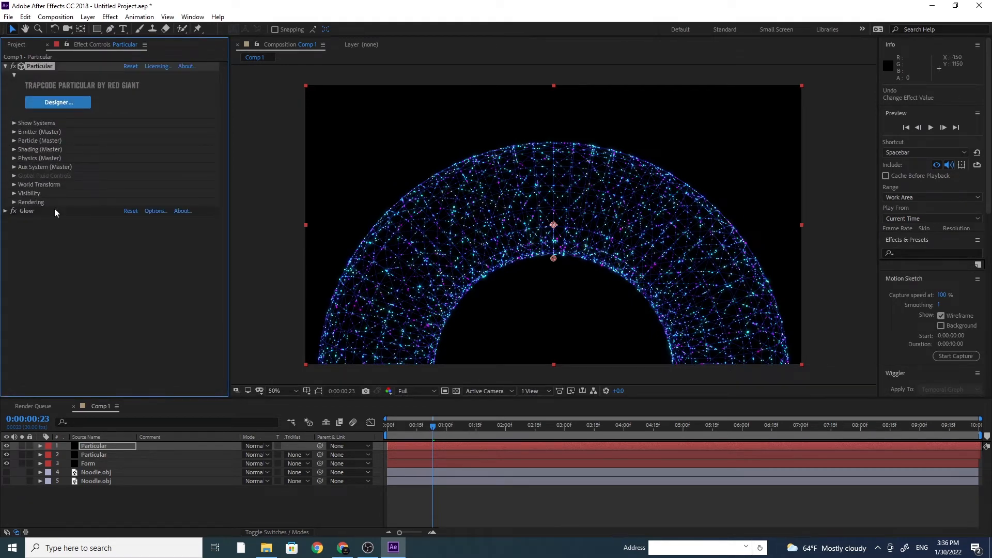
{"action": "left_click_drag", "start_coordinate": [434, 427], "coordinate": [413, 427]}
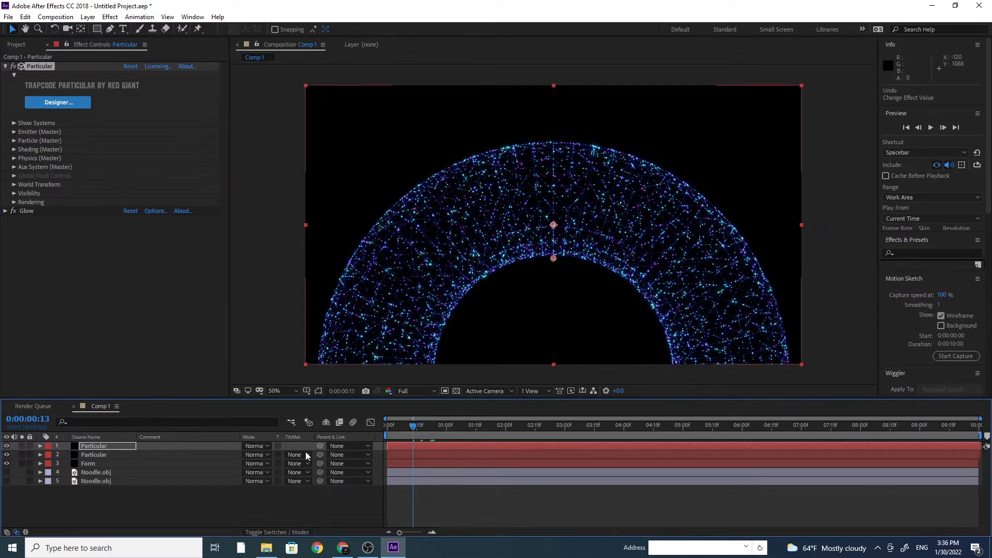
Create a new composition-sized black solid named Particals BG
{"action": "left_click", "coordinate": [88, 17]}
{"action": "mouse_move", "coordinate": [103, 29]}
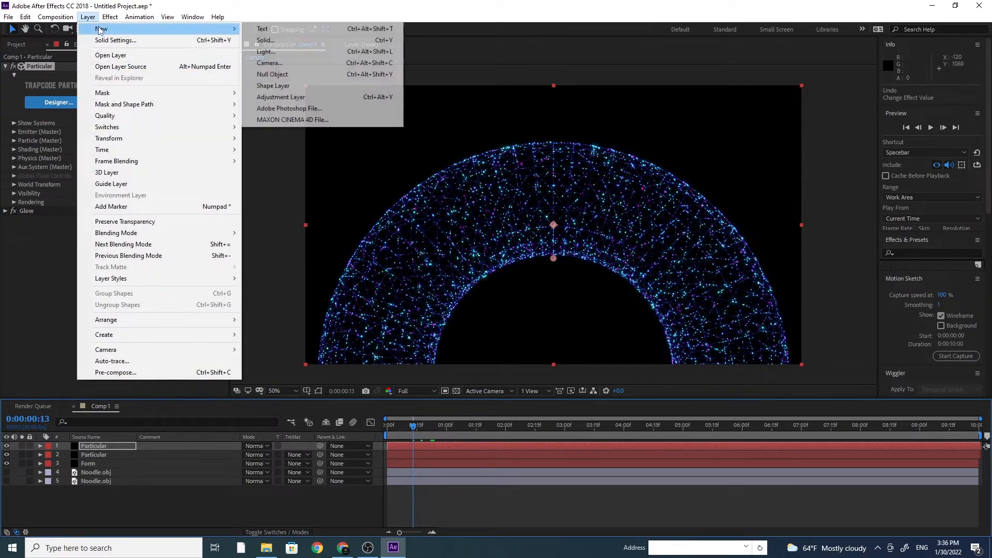
{"action": "left_click", "coordinate": [275, 41]}
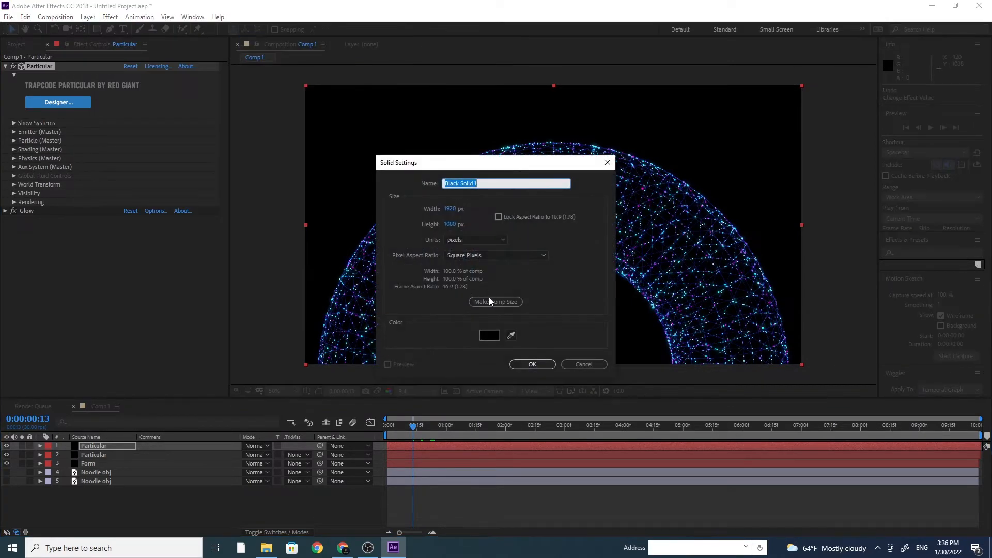
{"action": "left_click", "coordinate": [489, 299]}
{"action": "left_click", "coordinate": [498, 182]}
{"action": "type", "text": "Particals BG"}
{"action": "left_click", "coordinate": [525, 365]}
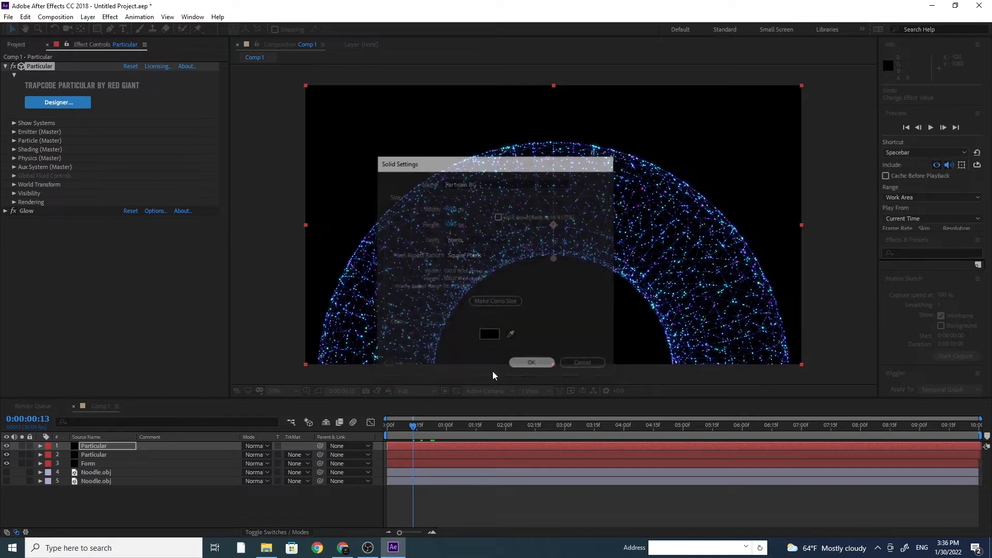
Apply the Trapcode Particular effect to the Particals BG layer
{"action": "left_click", "coordinate": [110, 17]}
{"action": "mouse_move", "coordinate": [231, 258]}
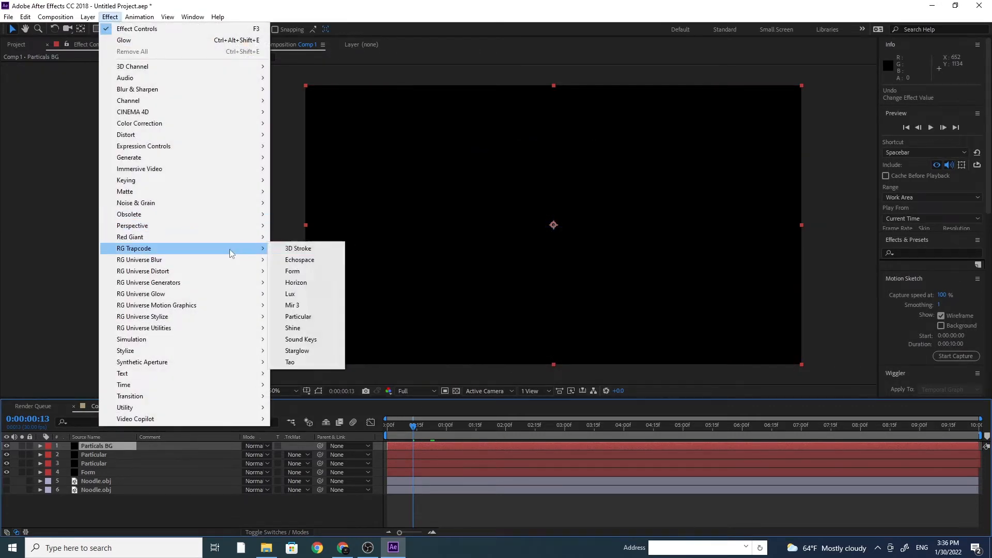
{"action": "left_click", "coordinate": [325, 317]}
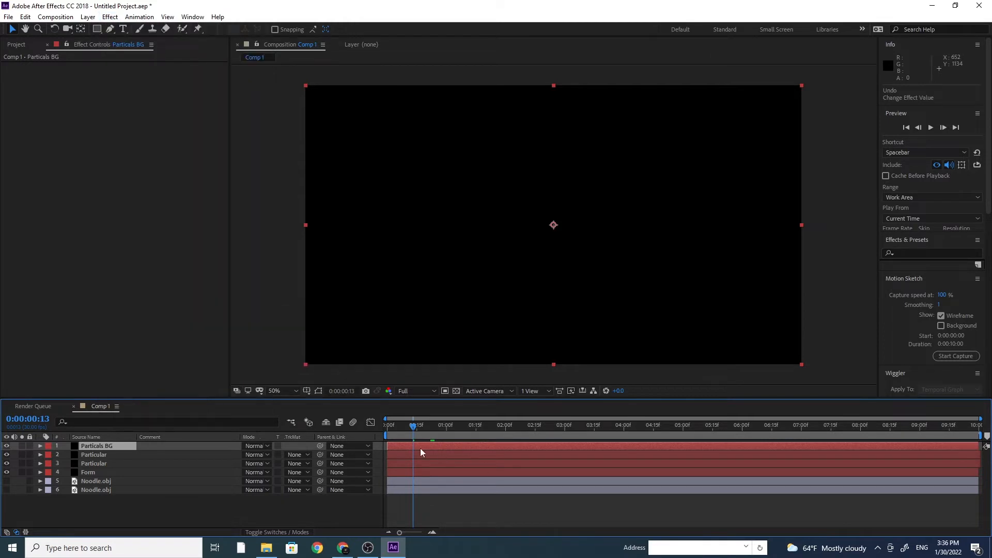
At 0:00:01:15, shift Particals BG to start before the composition and extend its end past the composition's end, for a duration of 0:00:12:22
{"action": "left_click", "coordinate": [476, 425]}
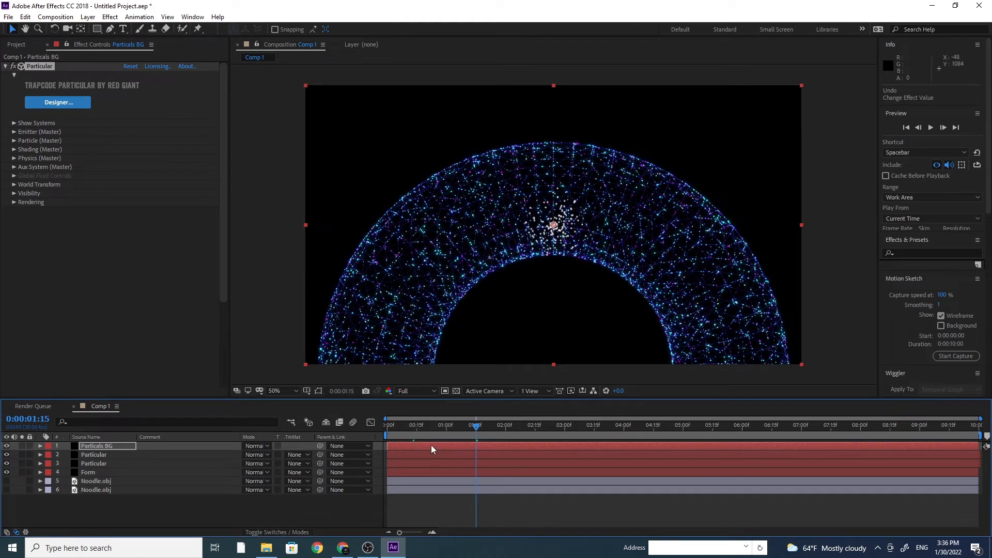
{"action": "left_click_drag", "start_coordinate": [431, 445], "coordinate": [276, 455]}
{"action": "left_click_drag", "start_coordinate": [861, 447], "coordinate": [985, 448]}
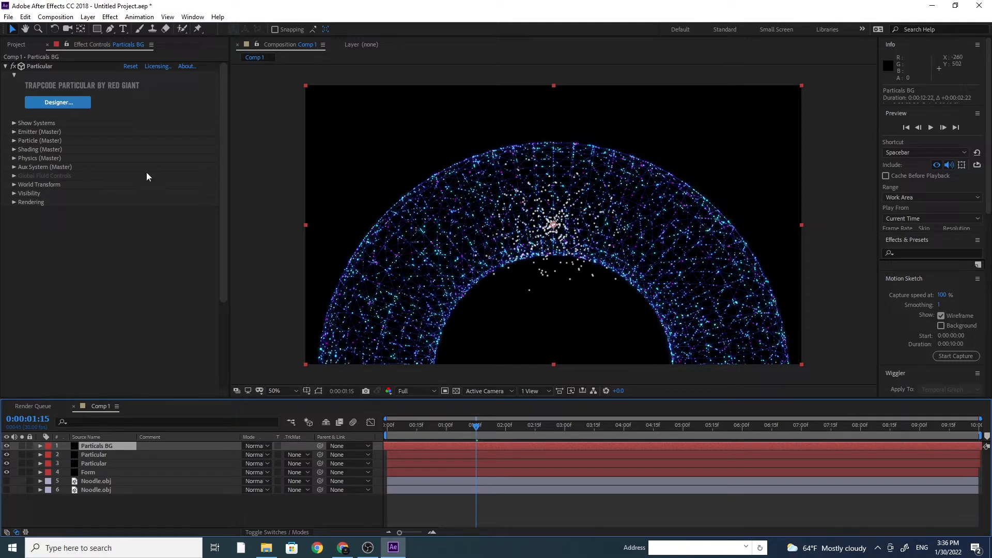
Set the emitter type of the Particals BG particles to Box
{"action": "left_click", "coordinate": [13, 133]}
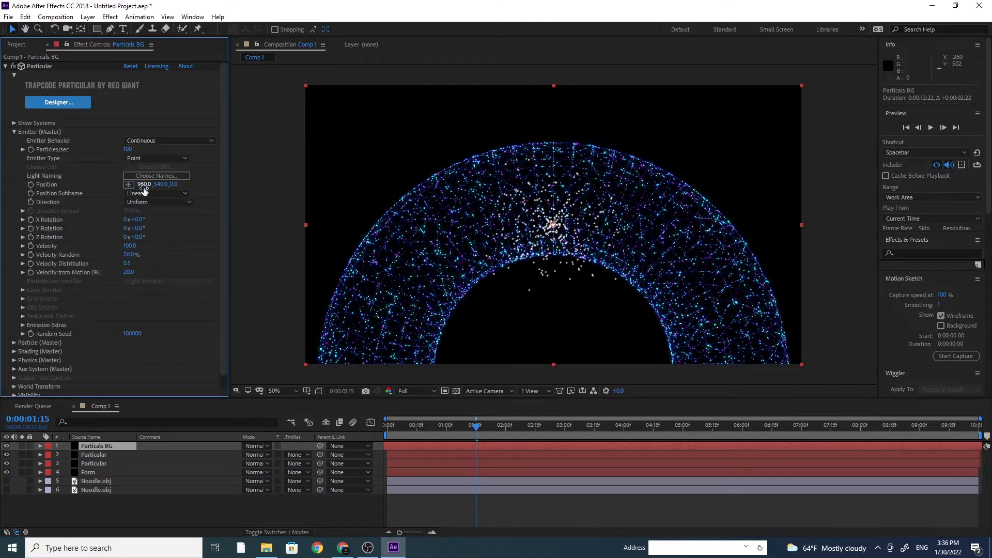
{"action": "left_click", "coordinate": [149, 158]}
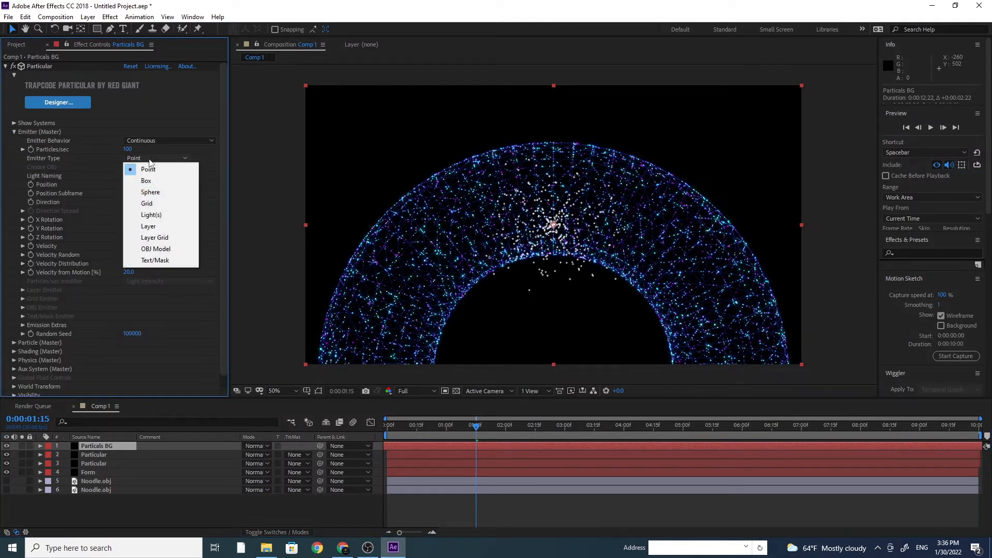
{"action": "left_click", "coordinate": [161, 185]}
Set the emitter's Velocity, Velocity Random, Velocity Distribution and Velocity from Motion on Particals BG to 0
{"action": "left_click", "coordinate": [133, 246]}
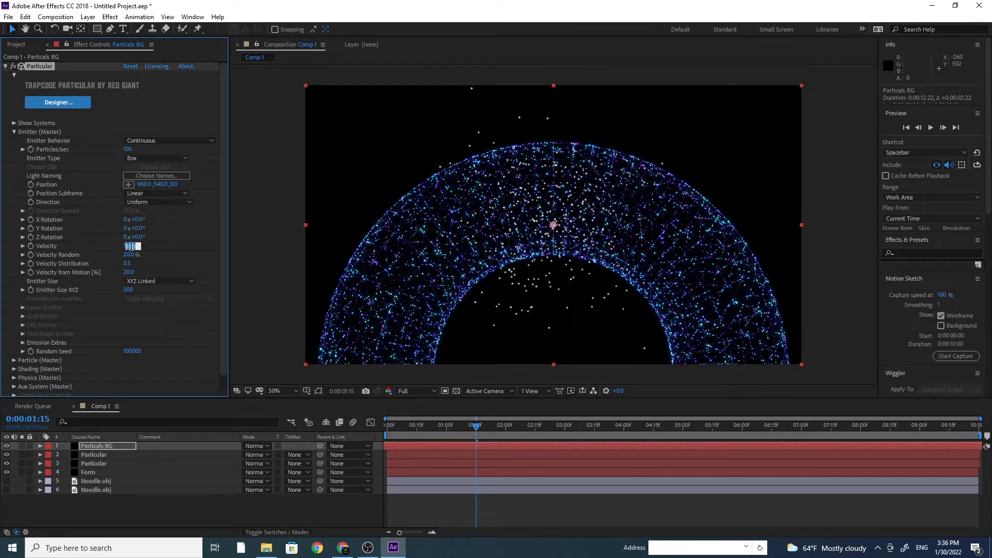
{"action": "type", "text": "0"}
{"action": "left_click", "coordinate": [130, 255]}
{"action": "type", "text": "0"}
{"action": "left_click", "coordinate": [127, 264]}
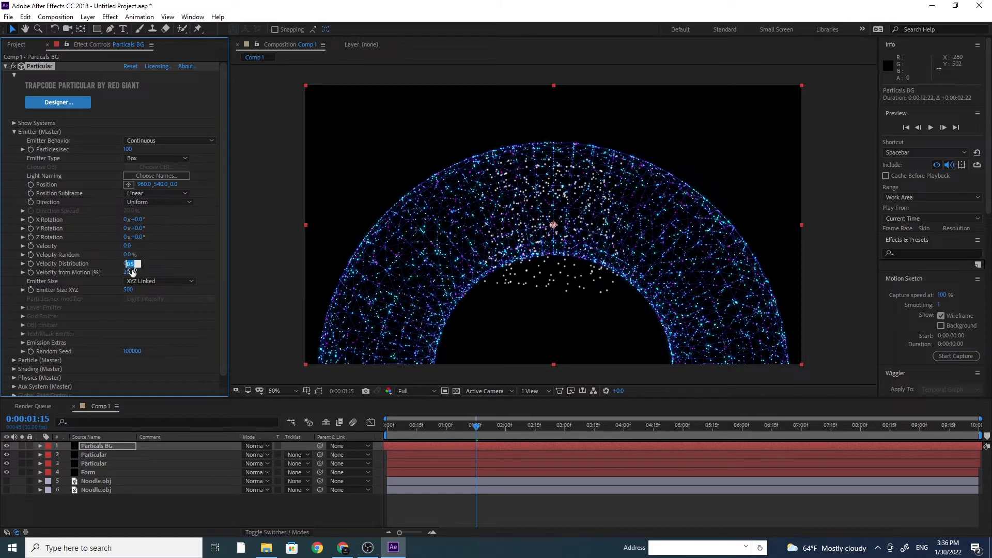
{"action": "type", "text": "0"}
{"action": "key", "text": "Return"}
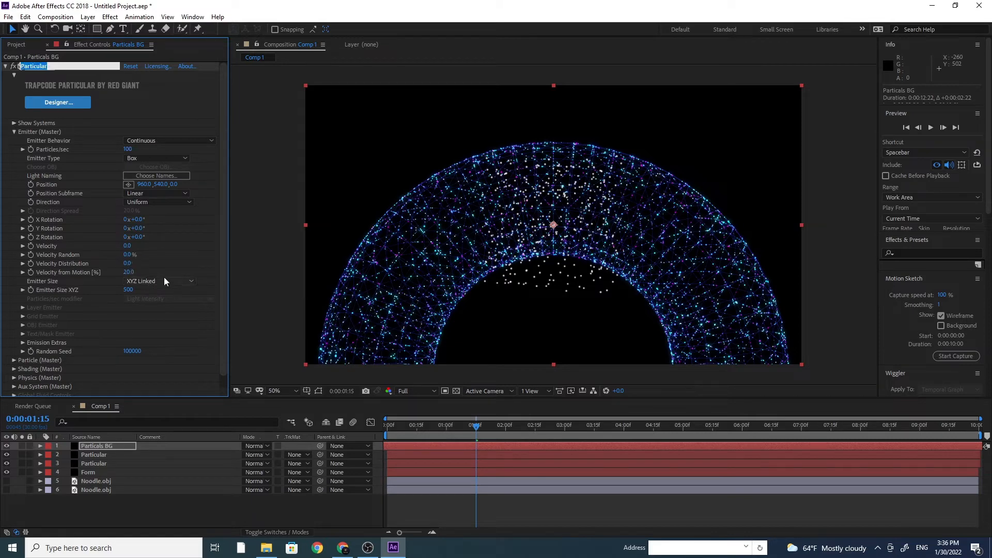
{"action": "left_click", "coordinate": [129, 272]}
{"action": "type", "text": "0"}
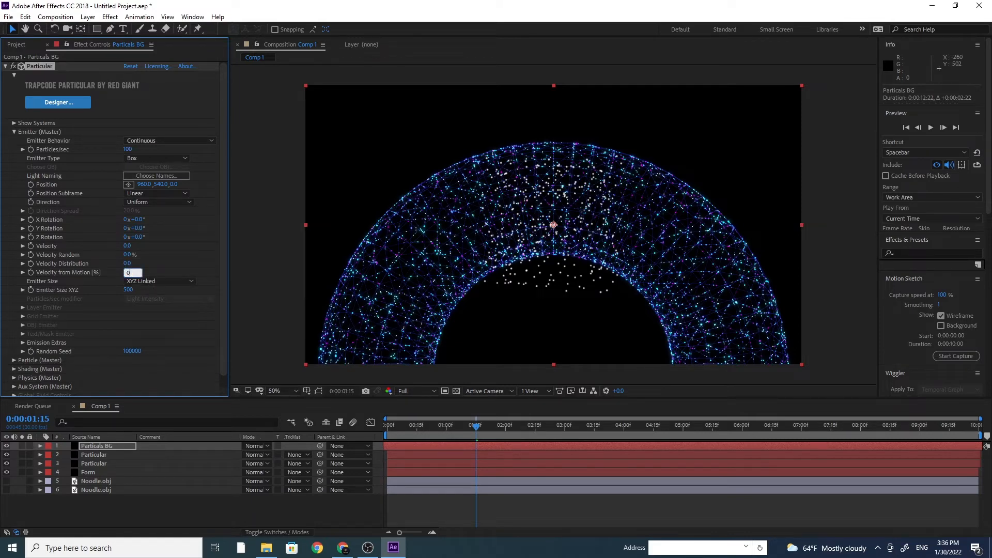
Switch the emitter size to XYZ Individual and widen it to about 2438 in X and 1381 in Y
{"action": "left_click", "coordinate": [157, 283]}
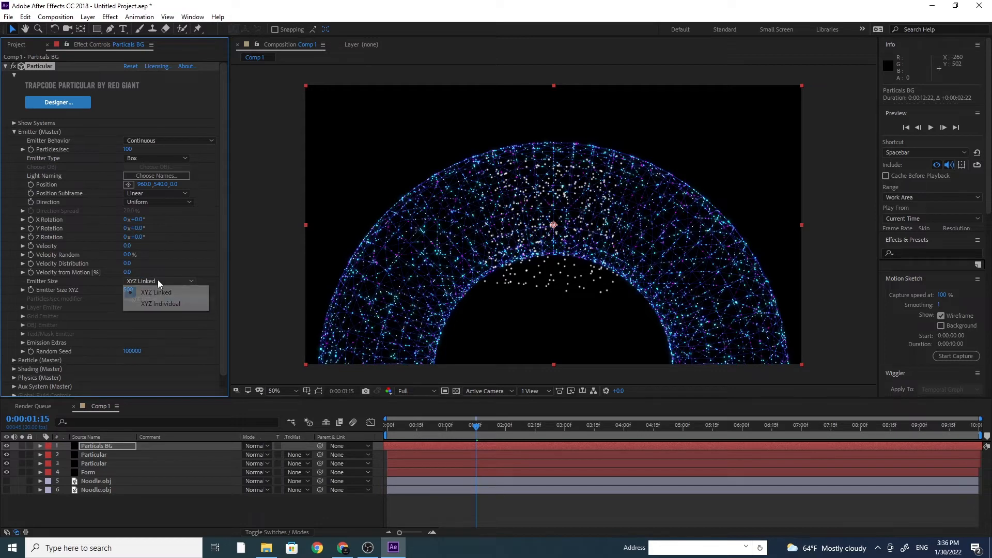
{"action": "left_click", "coordinate": [165, 305]}
{"action": "left_click_drag", "start_coordinate": [127, 291], "coordinate": [650, 316]}
{"action": "left_click_drag", "start_coordinate": [128, 298], "coordinate": [516, 310]}
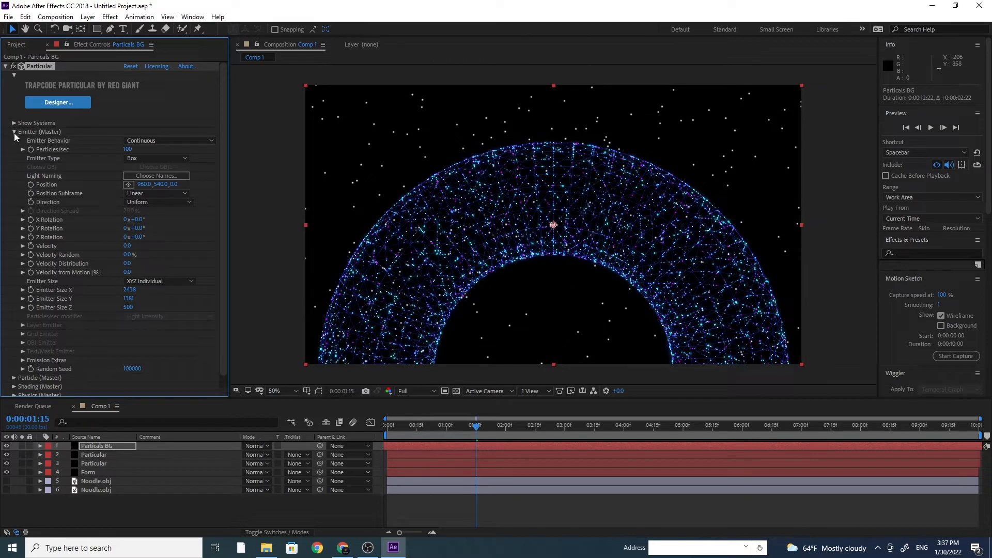
Set the Particals BG particles' Sphere Feather to 0 and Size to 2
{"action": "left_click", "coordinate": [14, 378]}
{"action": "scroll", "coordinate": [201, 219], "scroll_direction": "down", "scroll_amount": 5}
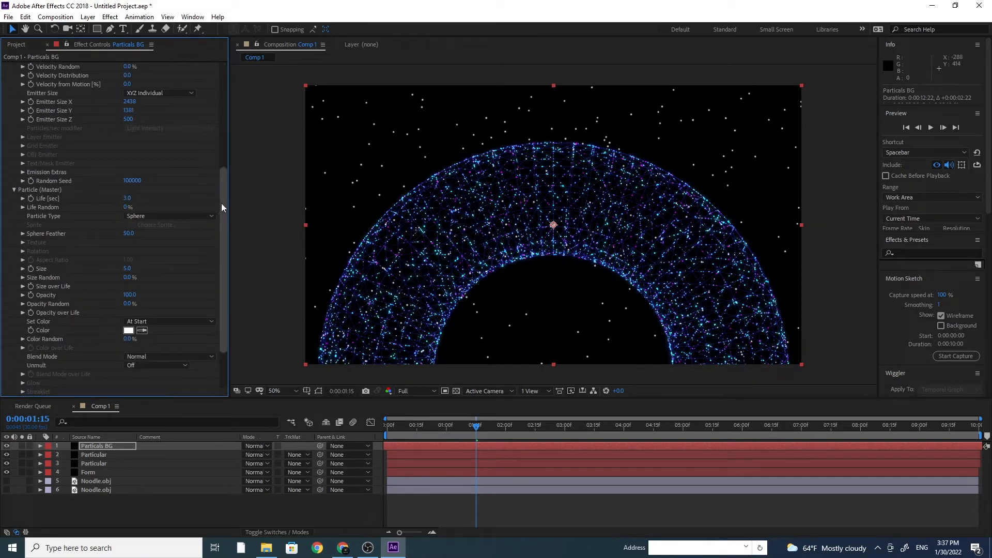
{"action": "left_click", "coordinate": [128, 235]}
{"action": "type", "text": "0"}
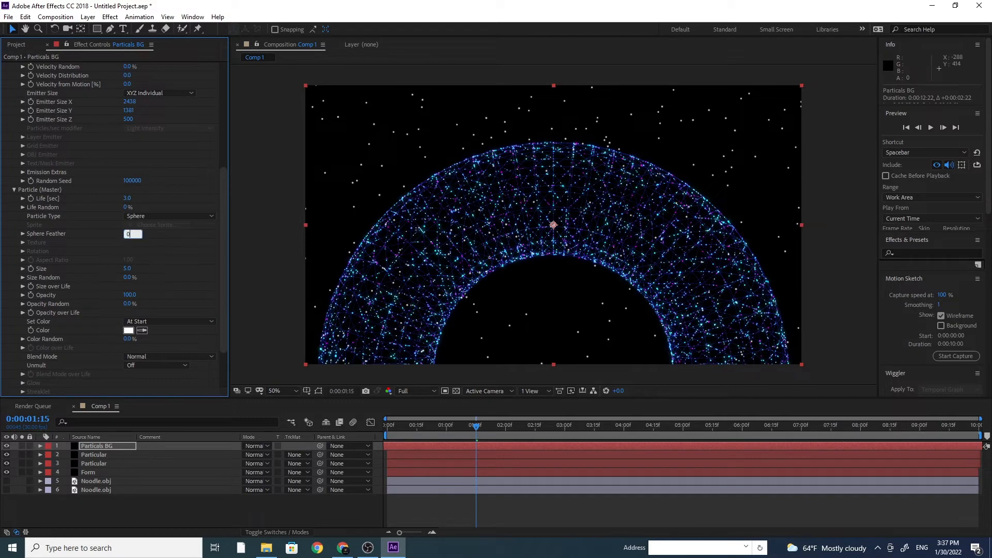
{"action": "key", "text": "Return"}
{"action": "left_click", "coordinate": [128, 268]}
{"action": "type", "text": "2"}
{"action": "key", "text": "Return"}
Raise the emission rate of Particals BG to 500 particles per second
{"action": "left_click_drag", "start_coordinate": [224, 201], "coordinate": [224, 123]}
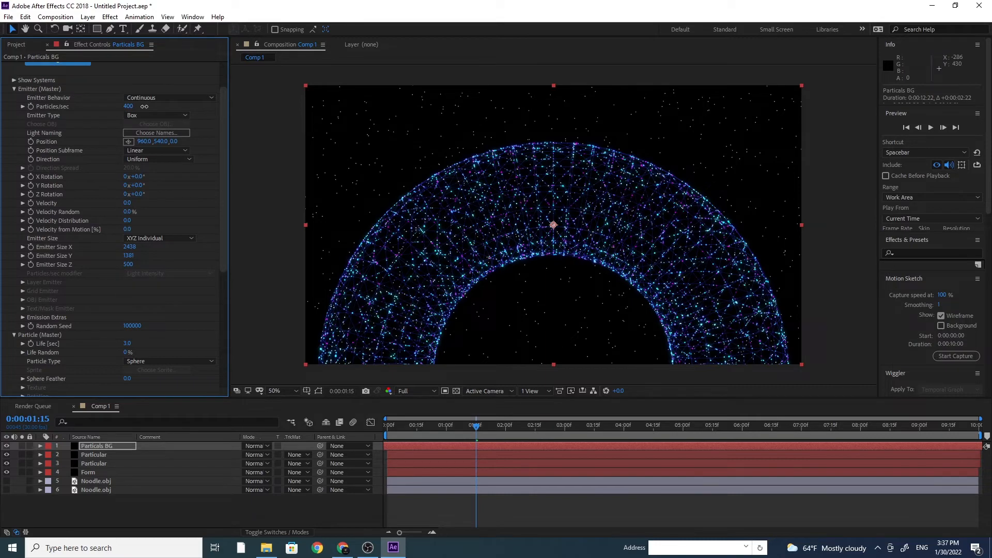
{"action": "left_click", "coordinate": [129, 107]}
{"action": "type", "text": "500"}
{"action": "key", "text": "Return"}
Color the Particals BG particles Over Life and apply the white-cyan-blue preset to the color ramp
{"action": "left_click_drag", "start_coordinate": [226, 219], "coordinate": [219, 295]}
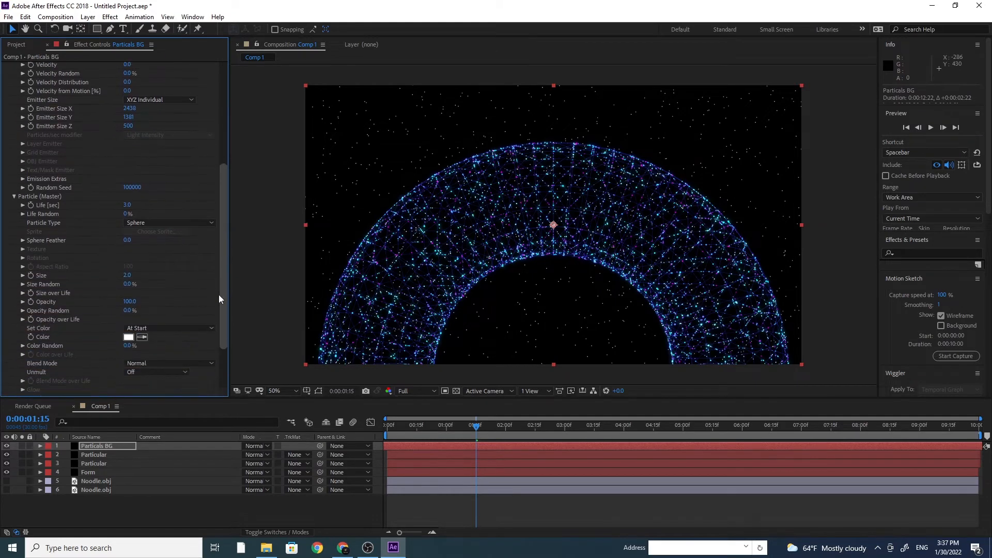
{"action": "left_click", "coordinate": [166, 326]}
{"action": "left_click", "coordinate": [169, 346]}
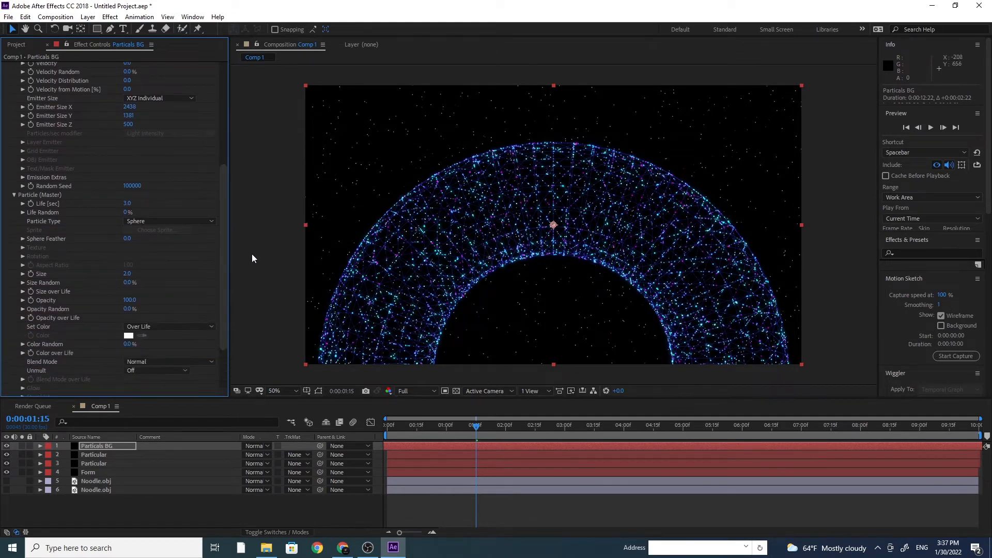
{"action": "scroll", "coordinate": [225, 274], "scroll_direction": "down", "scroll_amount": 3}
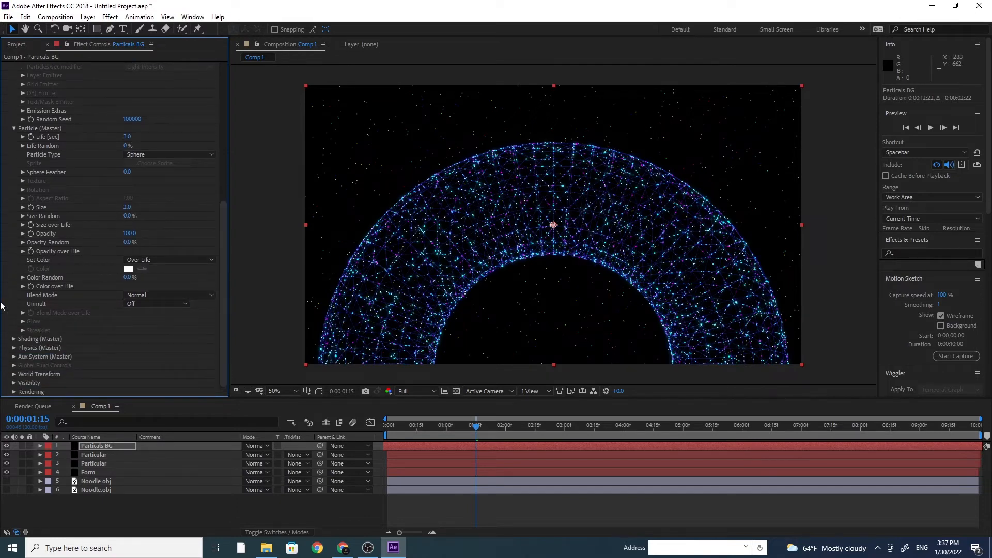
{"action": "left_click", "coordinate": [22, 285]}
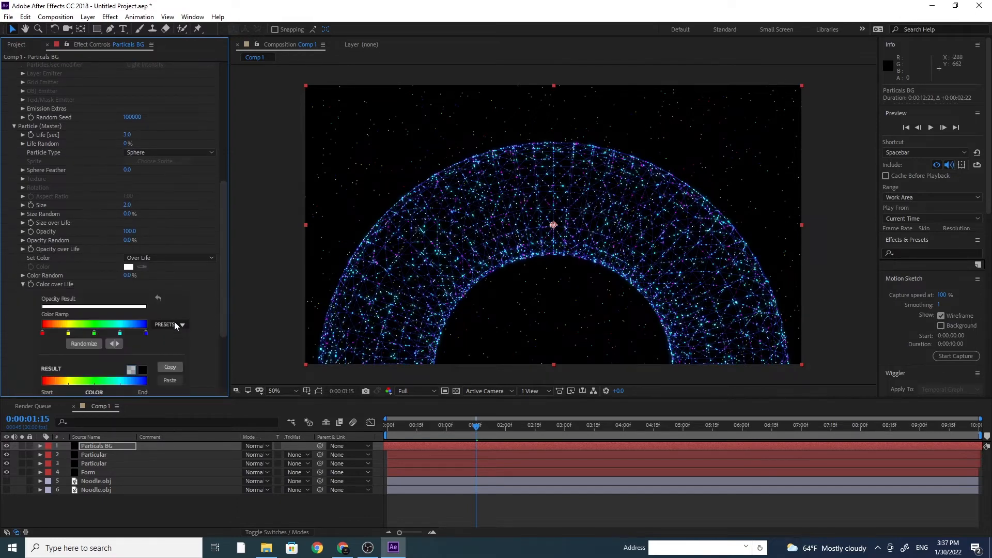
{"action": "left_click", "coordinate": [174, 323]}
{"action": "left_click", "coordinate": [171, 357]}
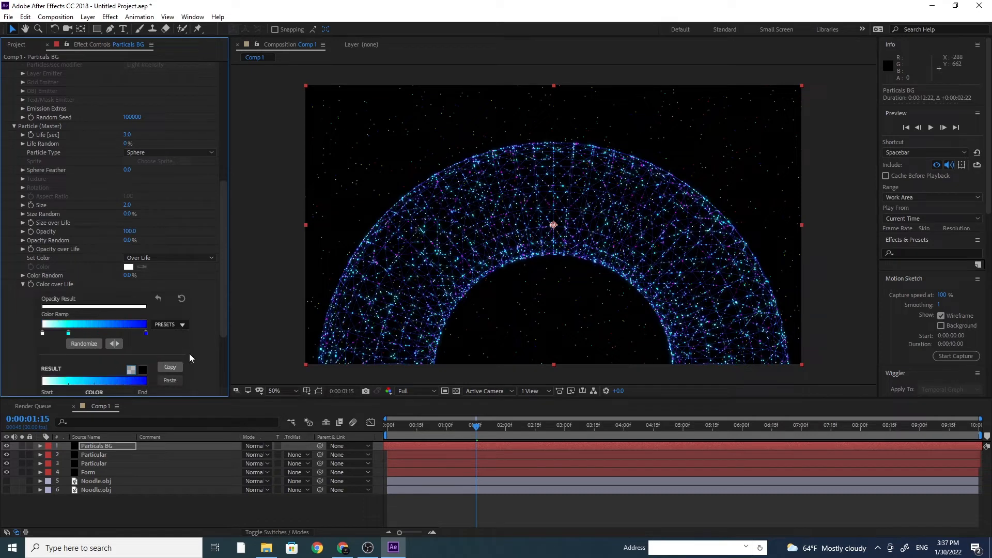
Change the white start stop of the Particals BG Color over Life ramp to magenta (FF00EC)
{"action": "double_click", "coordinate": [43, 334]}
{"action": "left_click_drag", "start_coordinate": [116, 383], "coordinate": [137, 393]}
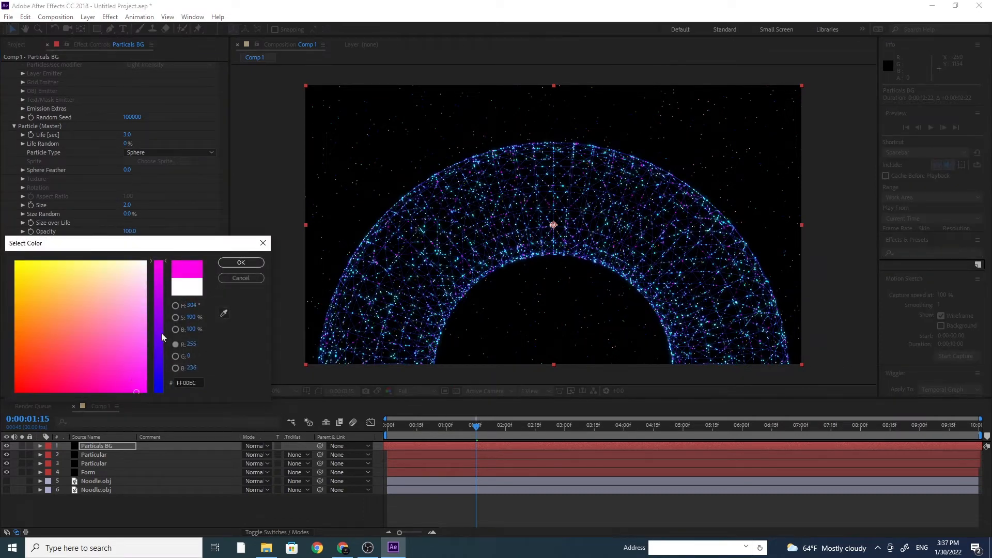
{"action": "left_click", "coordinate": [241, 262]}
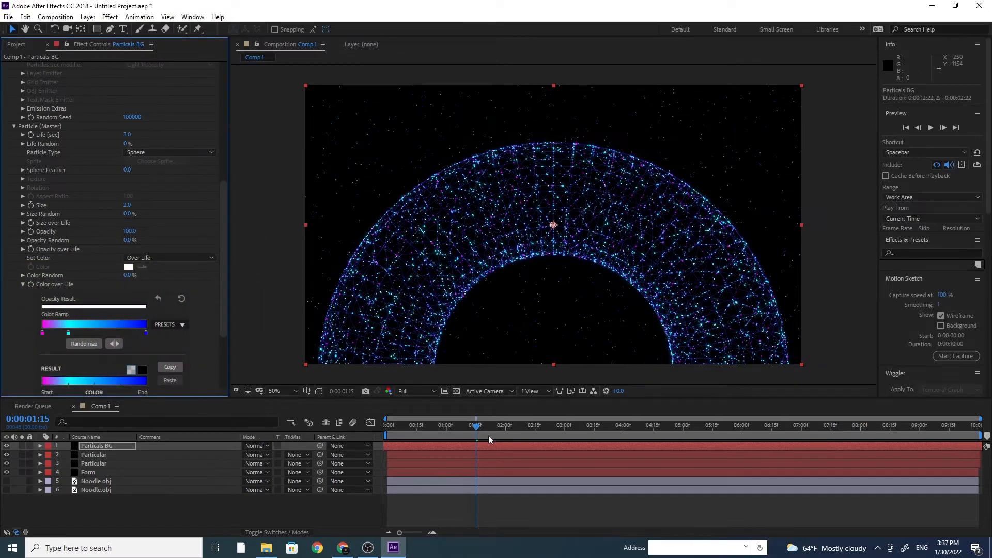
Collapse the Particle and Emitter settings of Particals BG and move the current time to 0:00:00:16
{"action": "key", "text": "Home"}
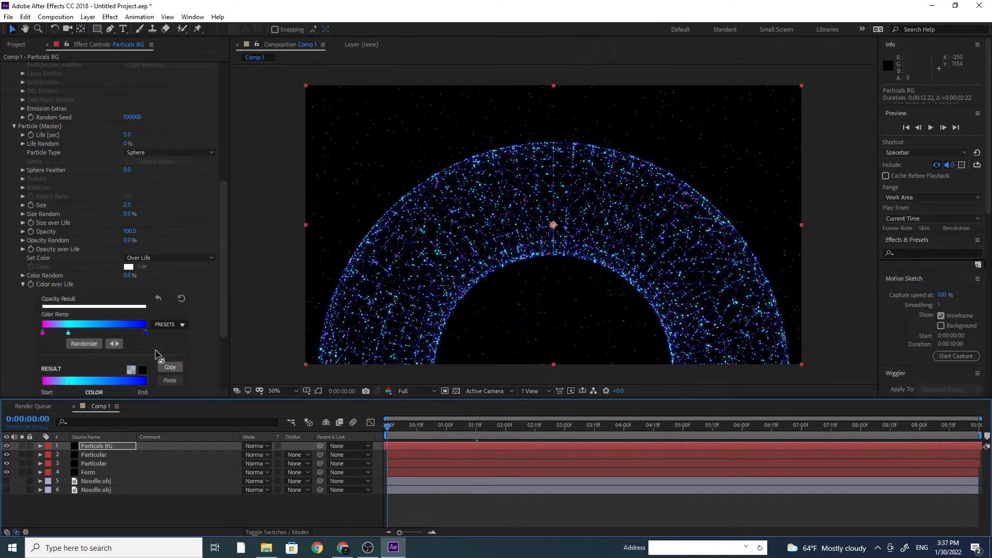
{"action": "left_click", "coordinate": [13, 126]}
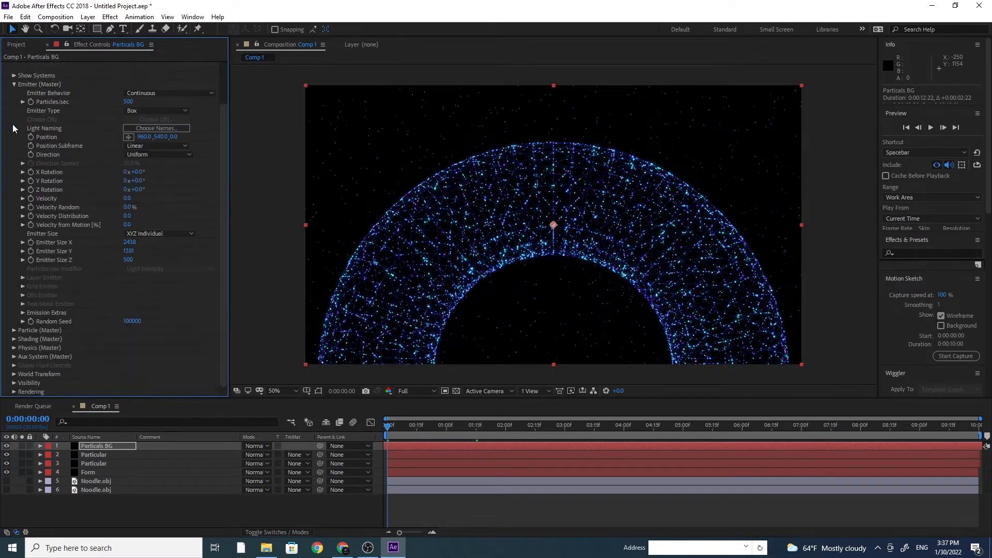
{"action": "left_click", "coordinate": [14, 84]}
{"action": "left_click", "coordinate": [417, 425]}
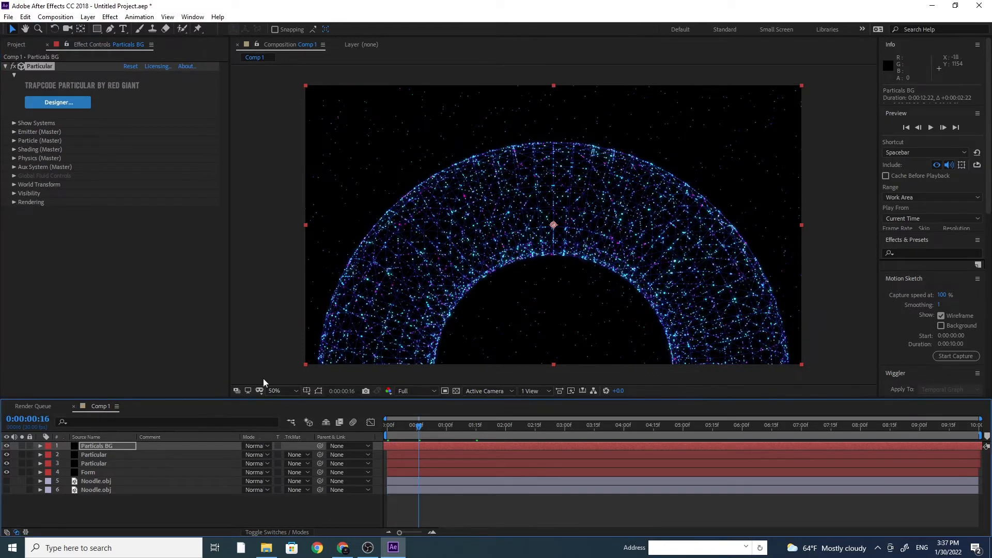
{"action": "left_click", "coordinate": [13, 166]}
{"action": "scroll", "coordinate": [13, 165], "scroll_direction": "down", "scroll_amount": 1}
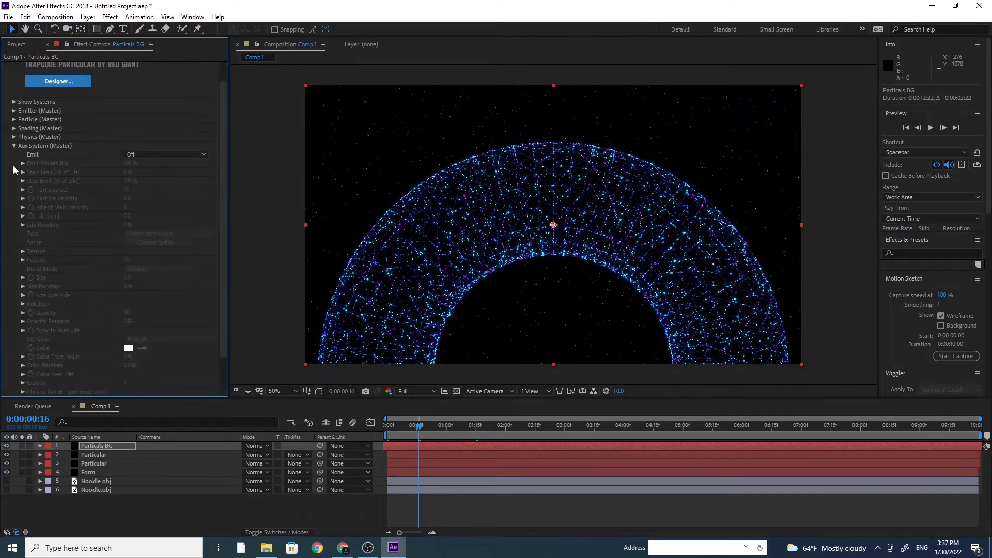
{"action": "left_click", "coordinate": [14, 146]}
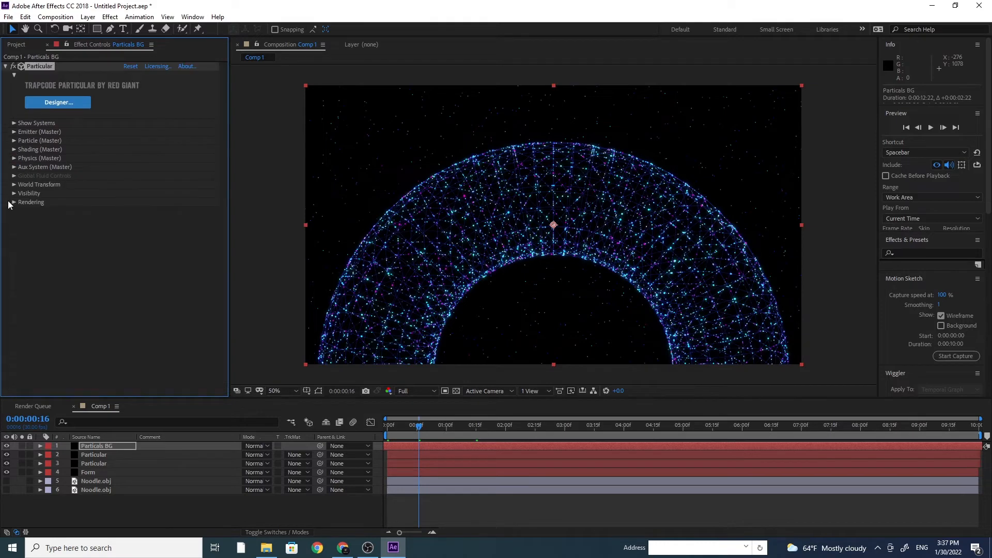
Set the Particals BG Turbulence Field's Affect Size to 6 and Scale to 118 under Air physics
{"action": "left_click", "coordinate": [14, 158]}
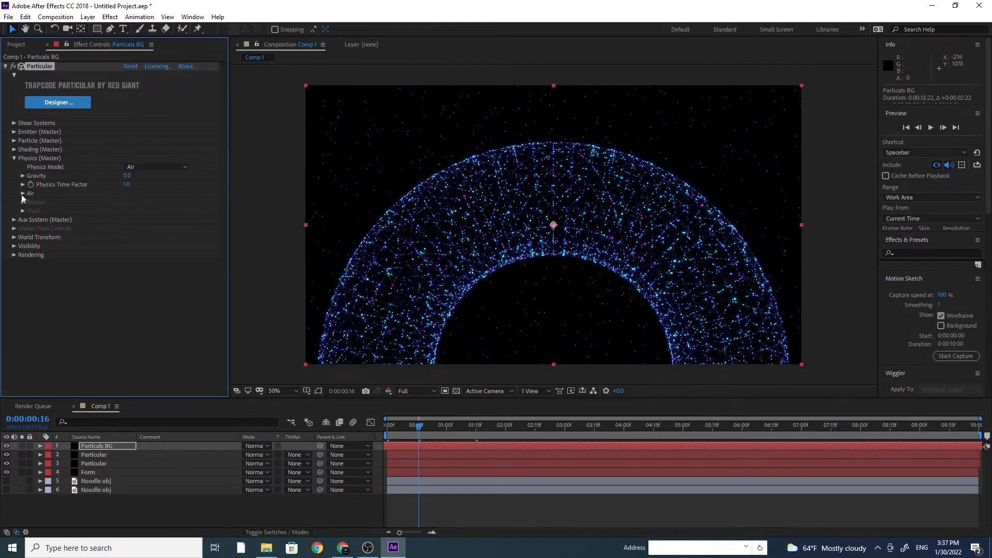
{"action": "left_click", "coordinate": [23, 194]}
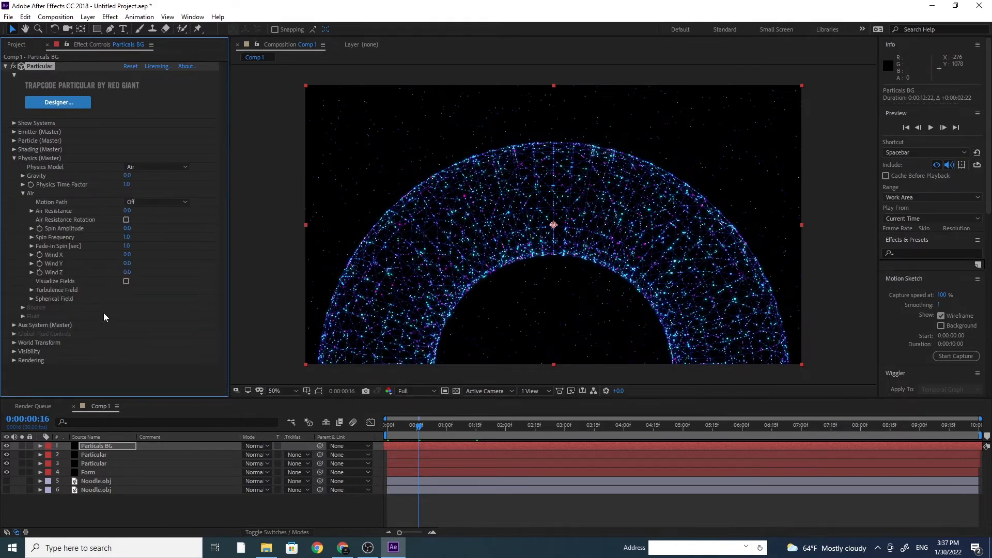
{"action": "left_click", "coordinate": [31, 290]}
{"action": "scroll", "coordinate": [223, 259], "scroll_direction": "down", "scroll_amount": 1}
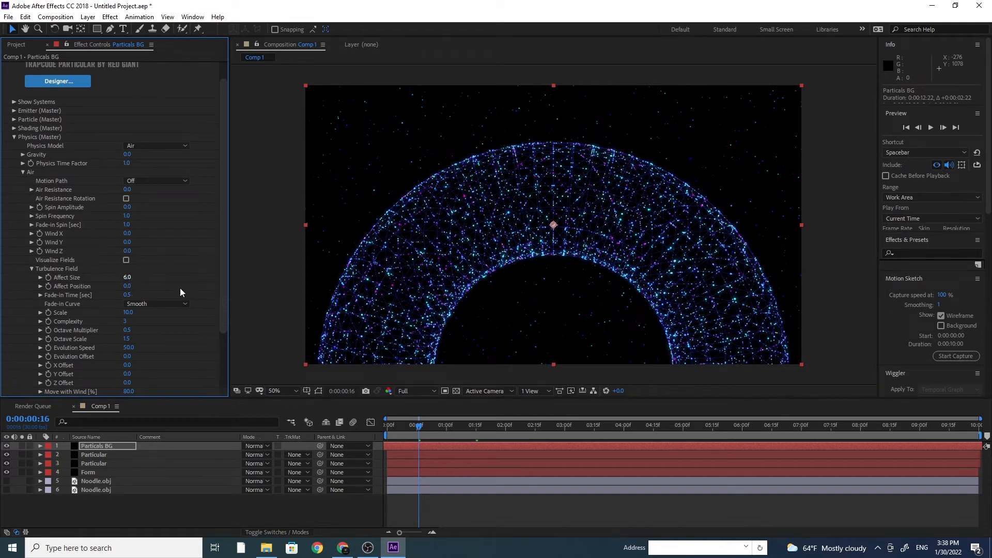
{"action": "left_click_drag", "start_coordinate": [133, 314], "coordinate": [186, 314]}
Preview the animation from the start of the composition and collapse the Physics settings
{"action": "left_click_drag", "start_coordinate": [419, 431], "coordinate": [381, 435]}
{"action": "key", "text": "space"}
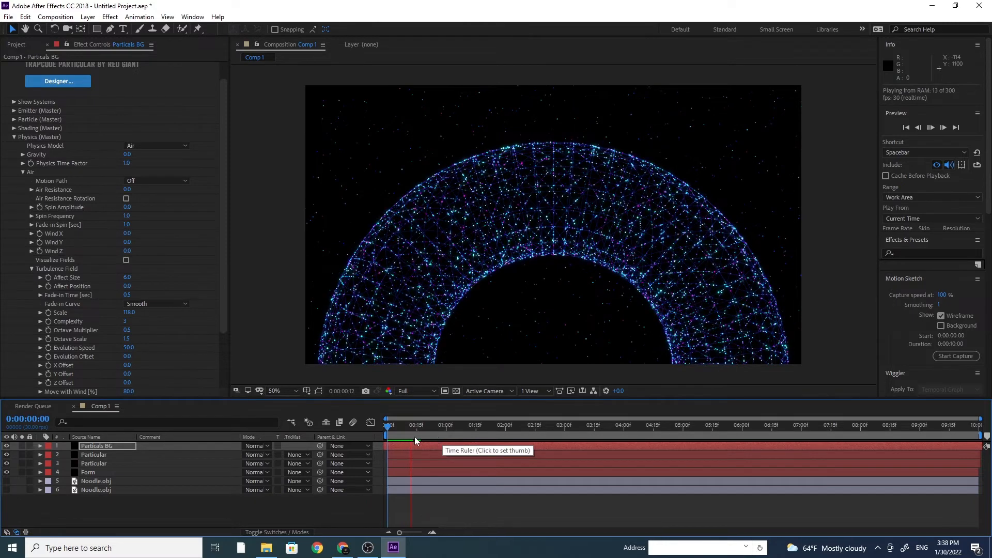
{"action": "key", "text": "space"}
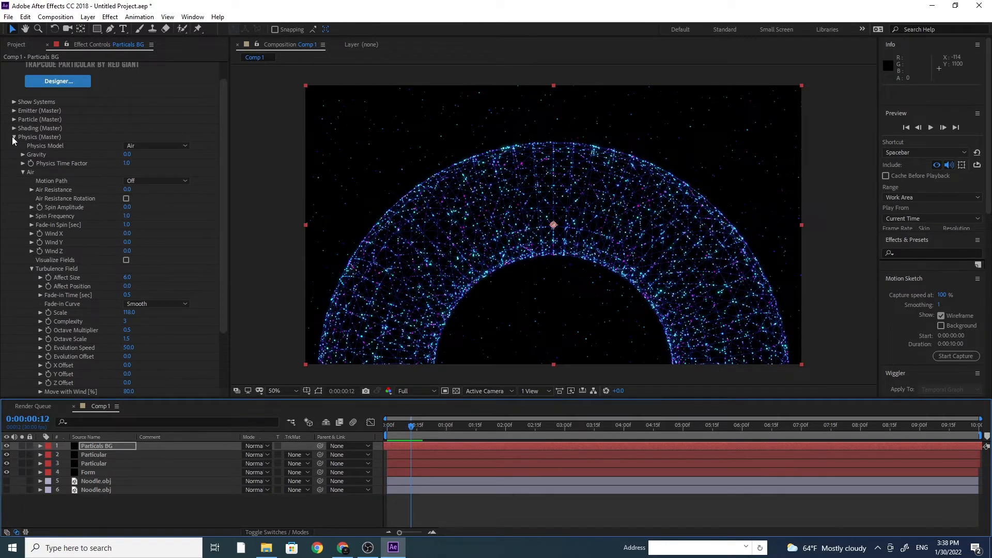
{"action": "left_click", "coordinate": [13, 137]}
Apply the Stylize Glow effect to the Particals BG layer
{"action": "left_click", "coordinate": [102, 445]}
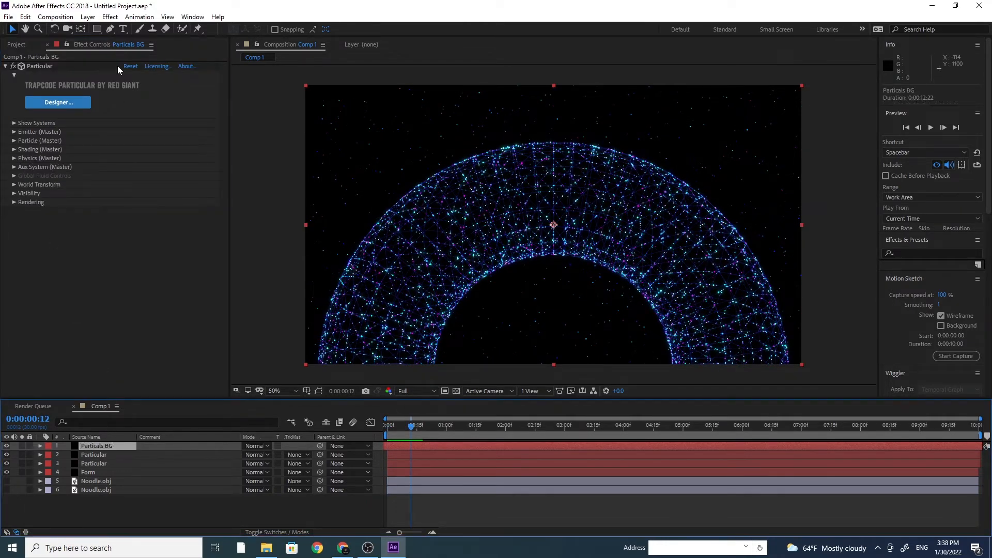
{"action": "left_click", "coordinate": [110, 16]}
{"action": "mouse_move", "coordinate": [155, 351]}
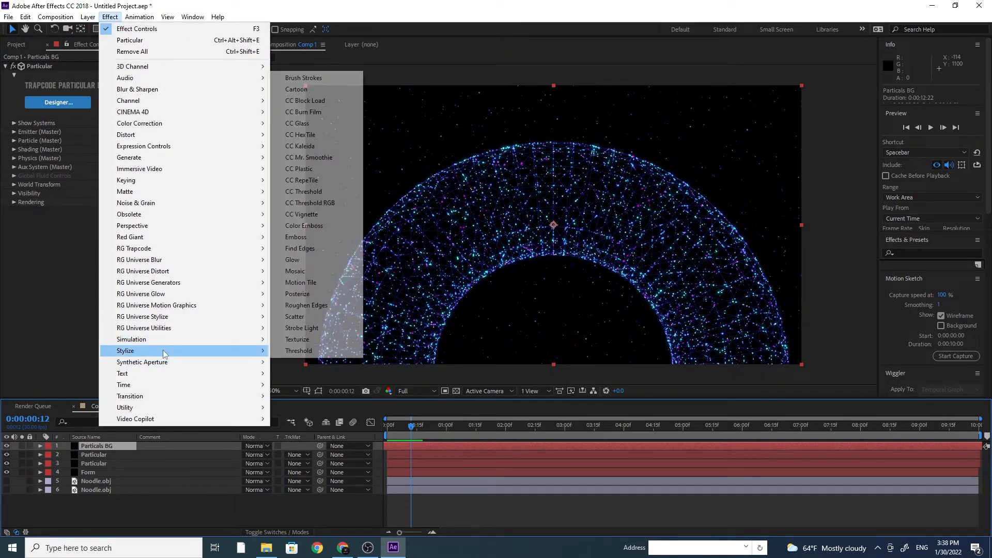
{"action": "left_click", "coordinate": [335, 261]}
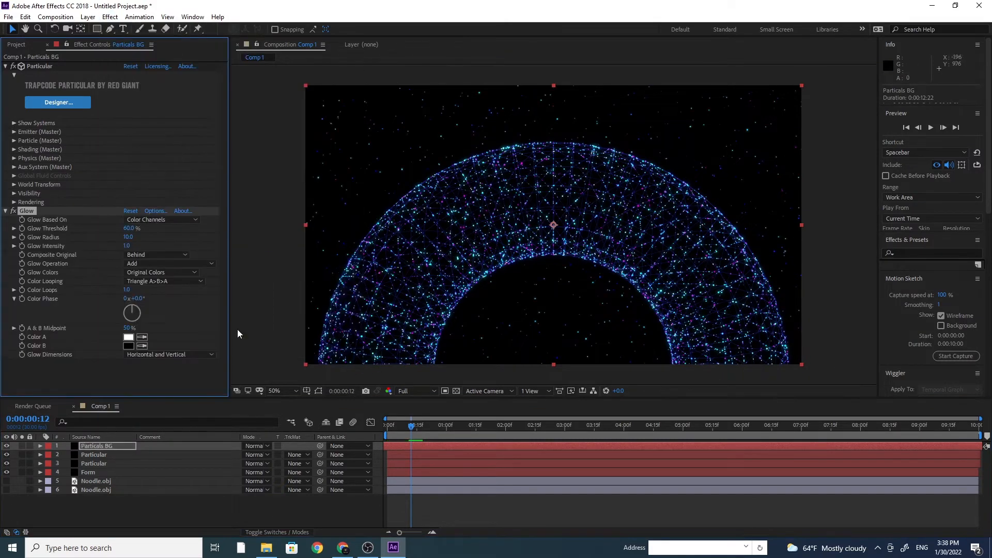
Set the Particals BG Glow Threshold to 90%
{"action": "left_click_drag", "start_coordinate": [128, 228], "coordinate": [146, 228]}
{"action": "left_click", "coordinate": [130, 229]}
{"action": "type", "text": "90"}
{"action": "key", "text": "Return"}
Reduce the Particals BG particle Size to 1.5
{"action": "left_click", "coordinate": [14, 143]}
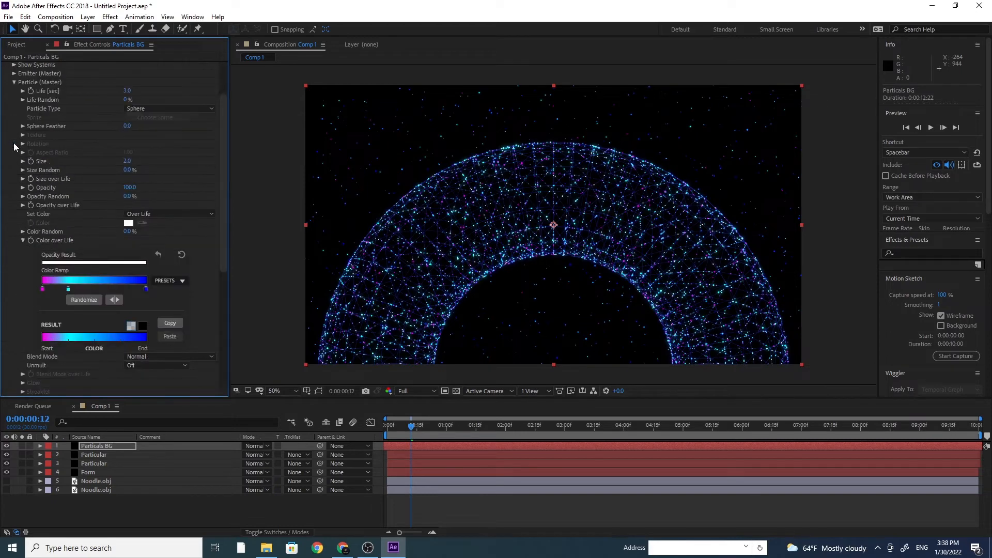
{"action": "left_click", "coordinate": [126, 161]}
{"action": "type", "text": "1.5"}
{"action": "key", "text": "Return"}
{"action": "left_click", "coordinate": [13, 83]}
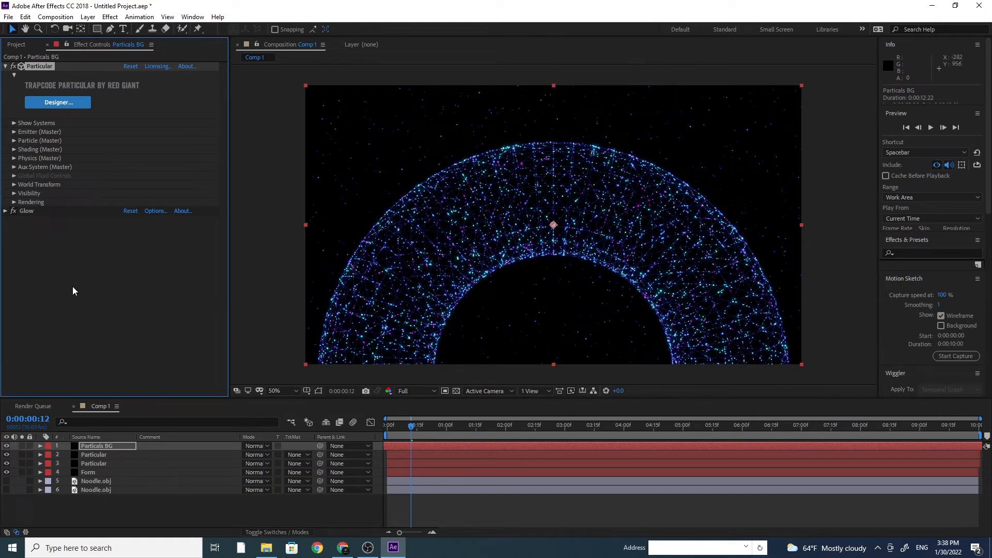
Create a new composition-sized black solid named BG
{"action": "left_click", "coordinate": [88, 16]}
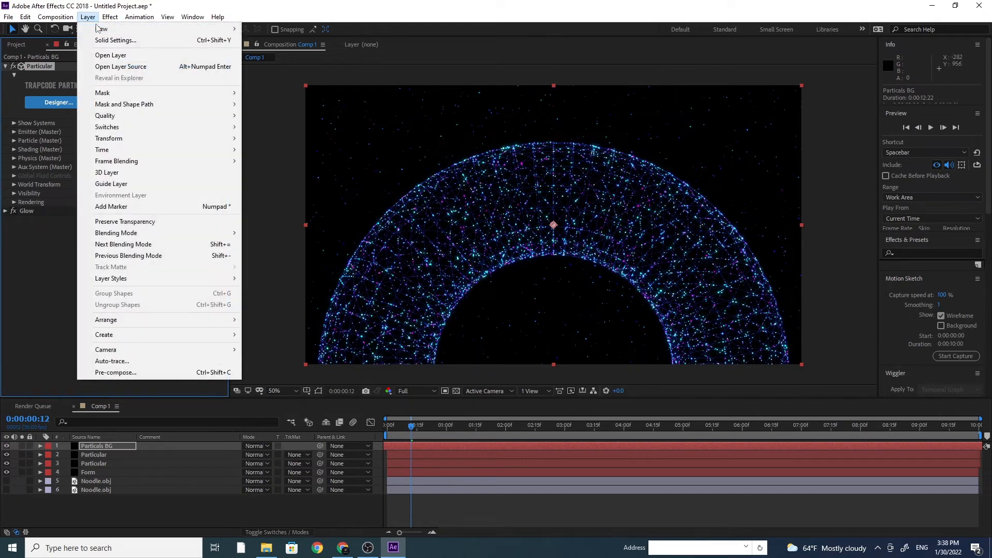
{"action": "mouse_move", "coordinate": [103, 26]}
{"action": "left_click", "coordinate": [413, 36]}
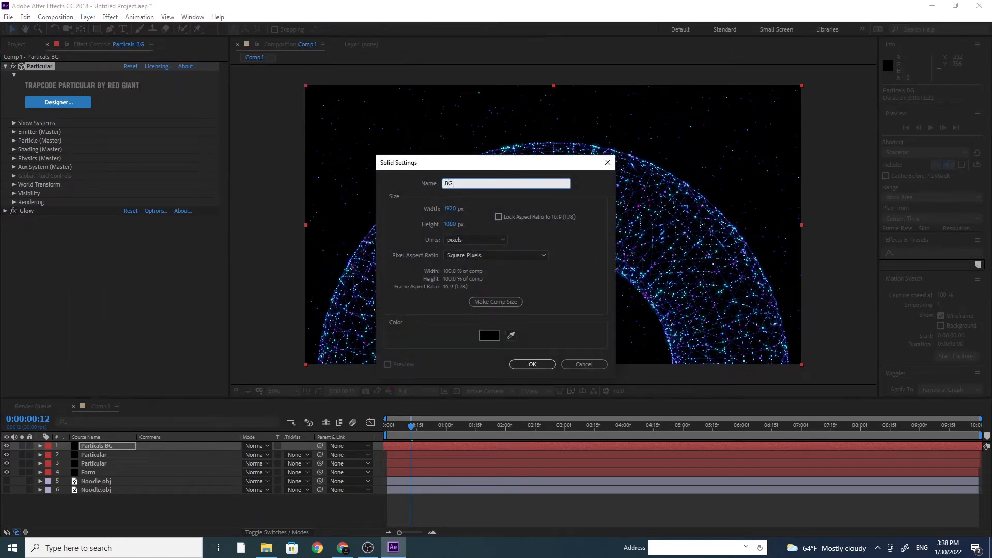
{"action": "left_click", "coordinate": [477, 305]}
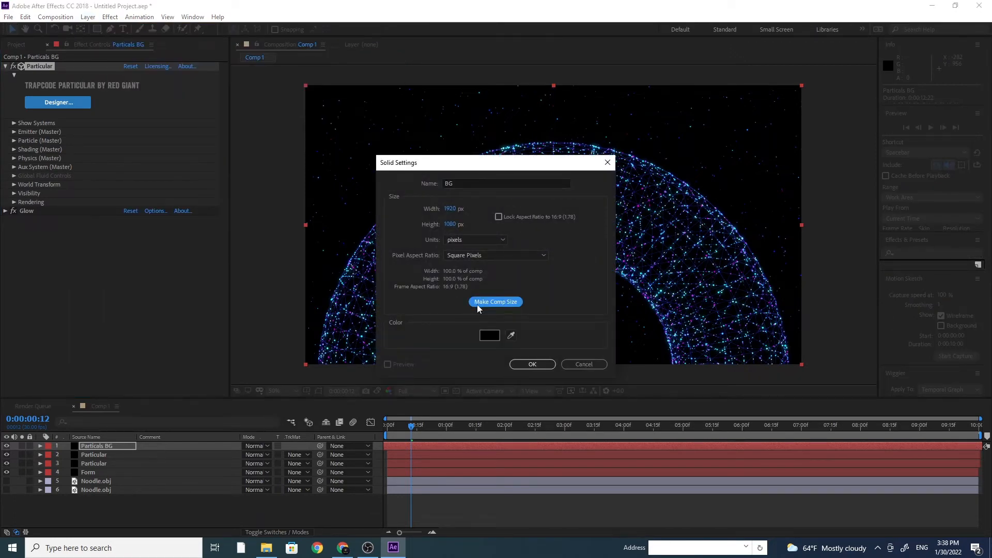
{"action": "left_click", "coordinate": [532, 364]}
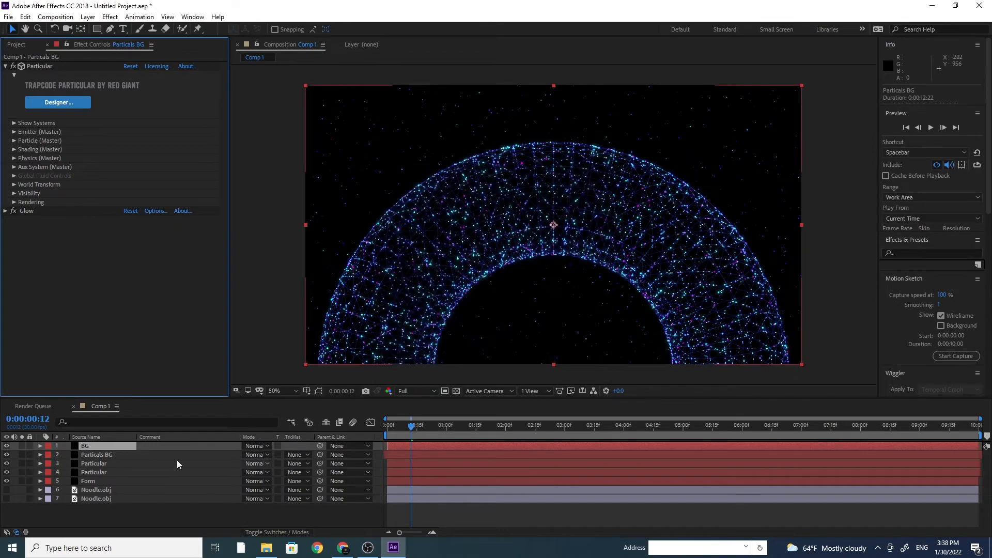
Apply the Gradient Ramp effect to the BG solid and place the layer below Form
{"action": "left_click", "coordinate": [930, 254]}
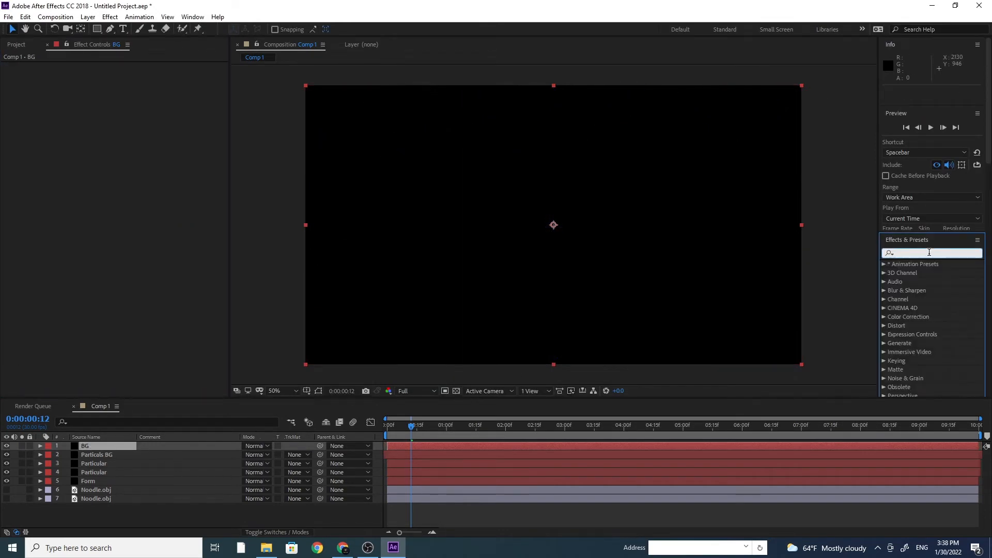
{"action": "type", "text": "ramp"}
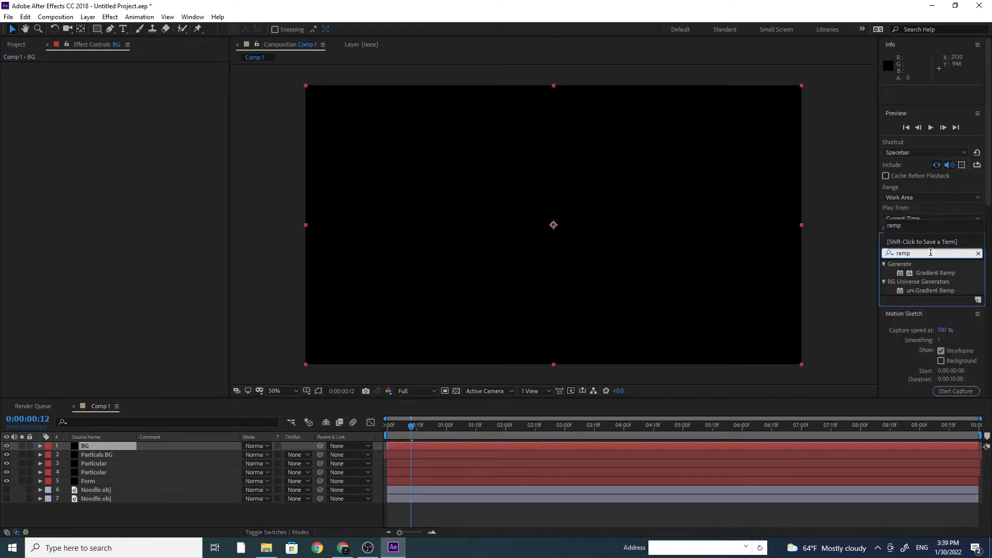
{"action": "left_click_drag", "start_coordinate": [925, 270], "coordinate": [97, 483]}
Make the BG gradient a Radial Ramp and place its start point near the frame's center at about 962, 538
{"action": "left_click", "coordinate": [139, 110]}
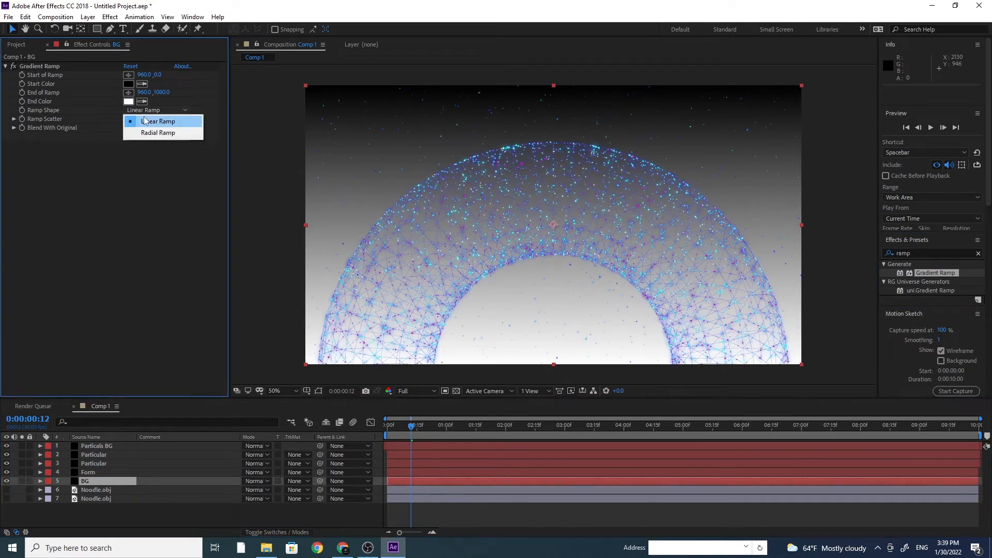
{"action": "left_click", "coordinate": [150, 133]}
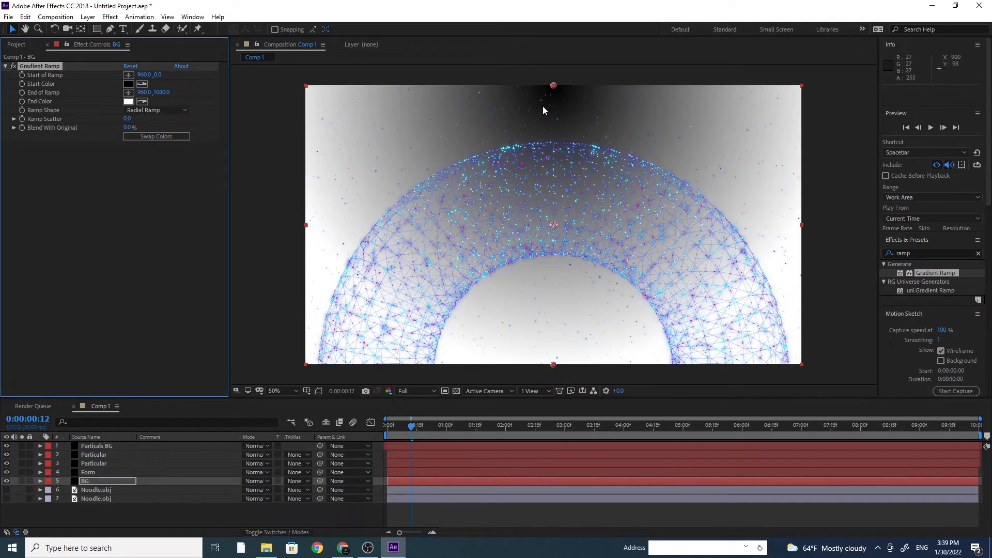
{"action": "left_click_drag", "start_coordinate": [554, 86], "coordinate": [554, 227]}
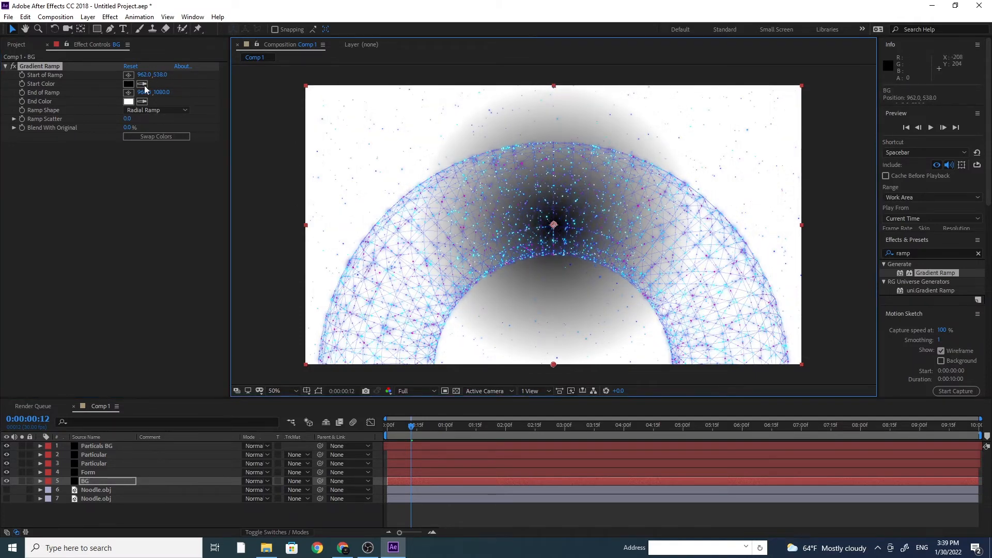
Set the BG gradient's End Color to a very dark navy blue
{"action": "left_click", "coordinate": [128, 101]}
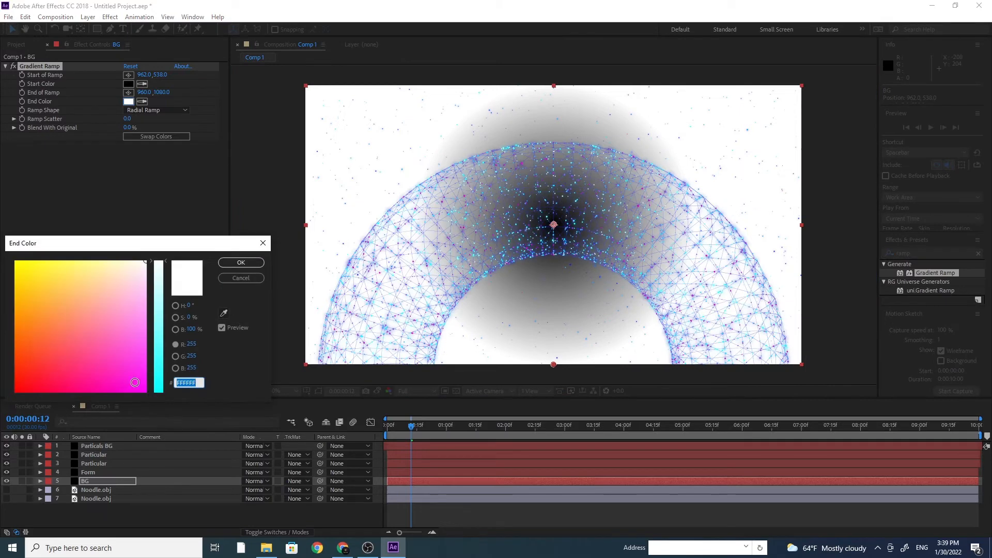
{"action": "mouse_move", "coordinate": [158, 295]}
{"action": "left_mouse_down"}
{"action": "mouse_move", "coordinate": [158, 381]}
{"action": "mouse_move", "coordinate": [56, 396]}
{"action": "left_mouse_up"}
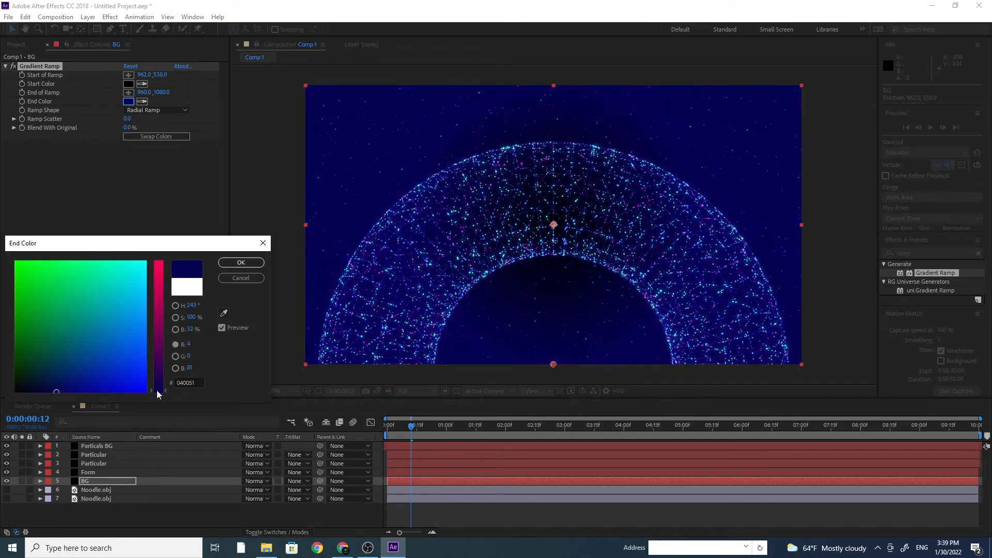
{"action": "left_click_drag", "start_coordinate": [162, 392], "coordinate": [162, 392]}
{"action": "left_click", "coordinate": [56, 392]}
{"action": "left_click_drag", "start_coordinate": [39, 390], "coordinate": [30, 393]}
{"action": "left_click", "coordinate": [241, 263]}
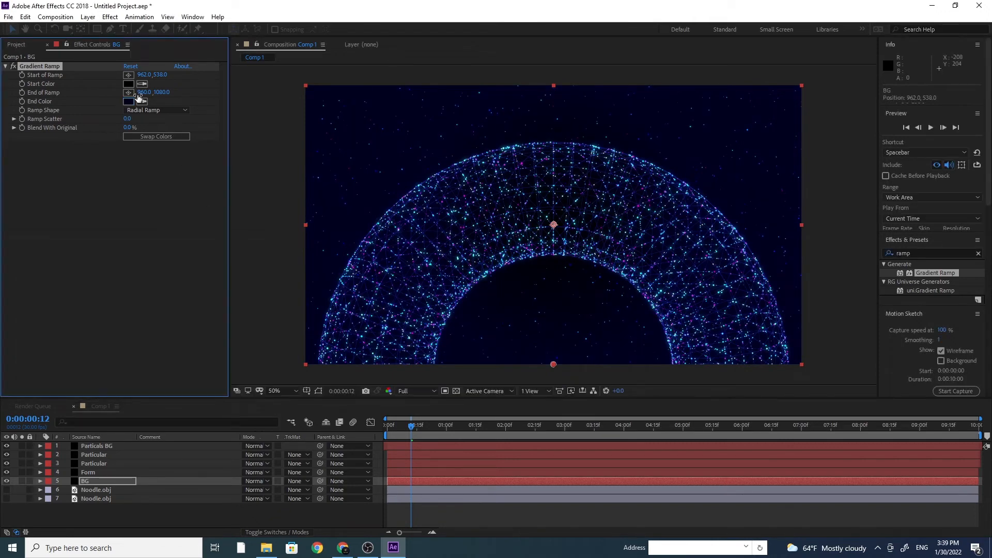
Set the BG gradient's Start Color to dark blue (00073A)
{"action": "left_click", "coordinate": [129, 85]}
{"action": "left_click_drag", "start_coordinate": [43, 385], "coordinate": [45, 388]}
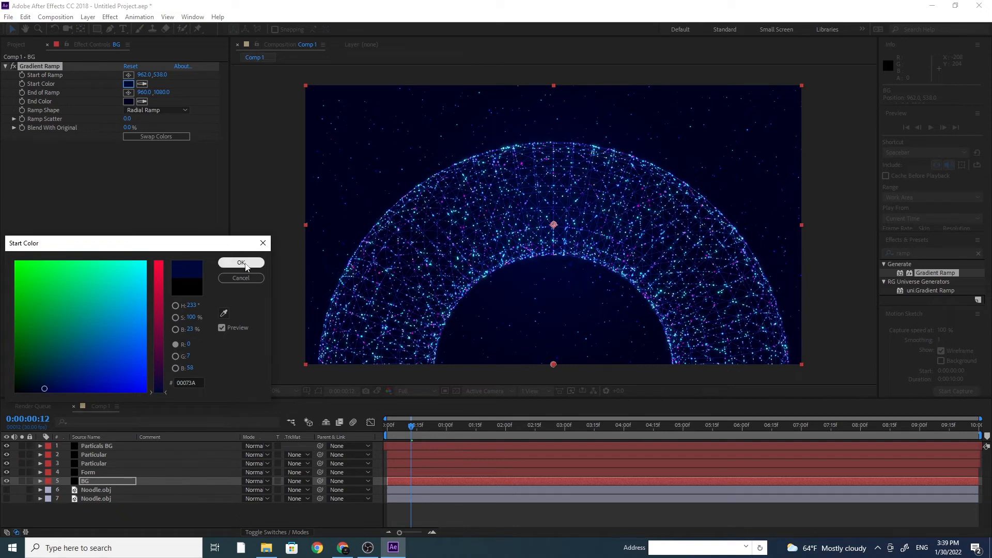
{"action": "left_click", "coordinate": [245, 263]}
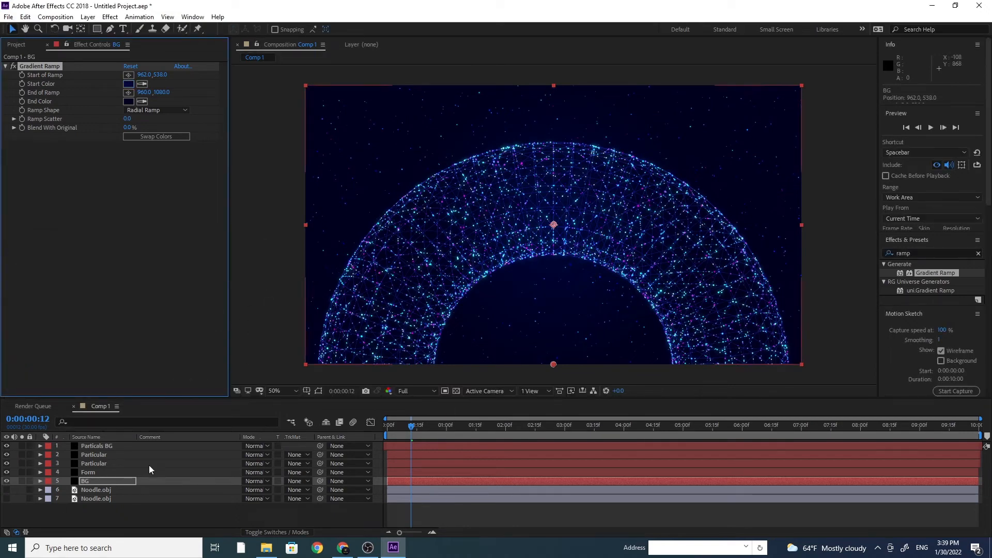
Create a new composition-sized black solid named Light above the BG layer
{"action": "left_click", "coordinate": [88, 17]}
{"action": "mouse_move", "coordinate": [206, 29]}
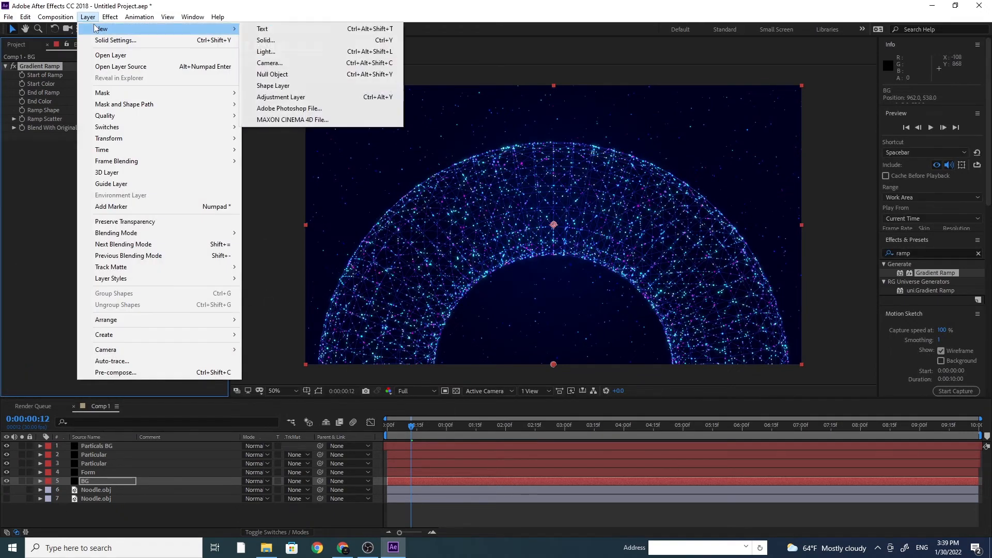
{"action": "left_click", "coordinate": [278, 40]}
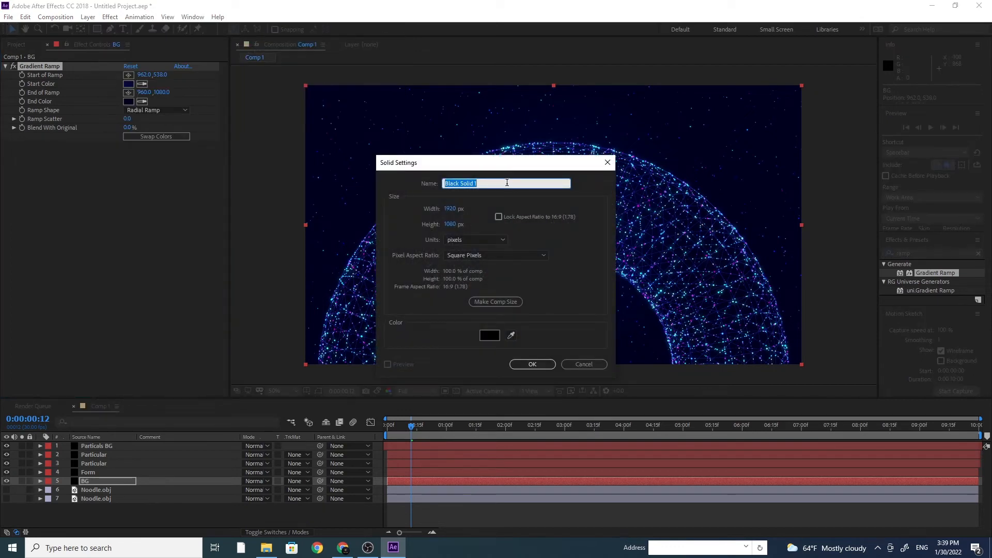
{"action": "type", "text": "Light"}
{"action": "left_click", "coordinate": [520, 302]}
{"action": "left_click", "coordinate": [528, 366]}
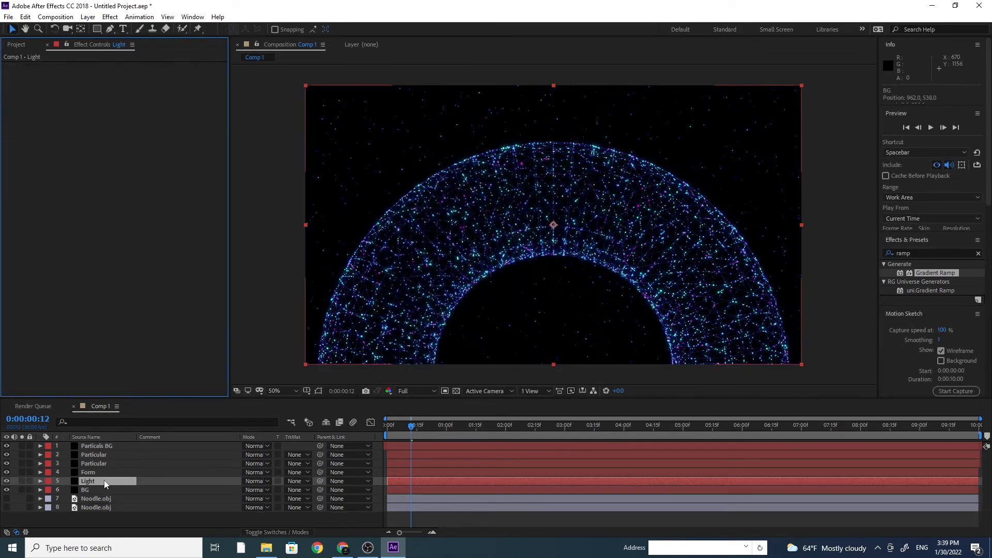
Apply the Video Copilot Optical Flares effect to the Light layer
{"action": "mouse_move", "coordinate": [104, 480]}
{"action": "left_mouse_down"}
{"action": "mouse_move", "coordinate": [101, 446]}
{"action": "mouse_move", "coordinate": [102, 482]}
{"action": "left_mouse_up"}
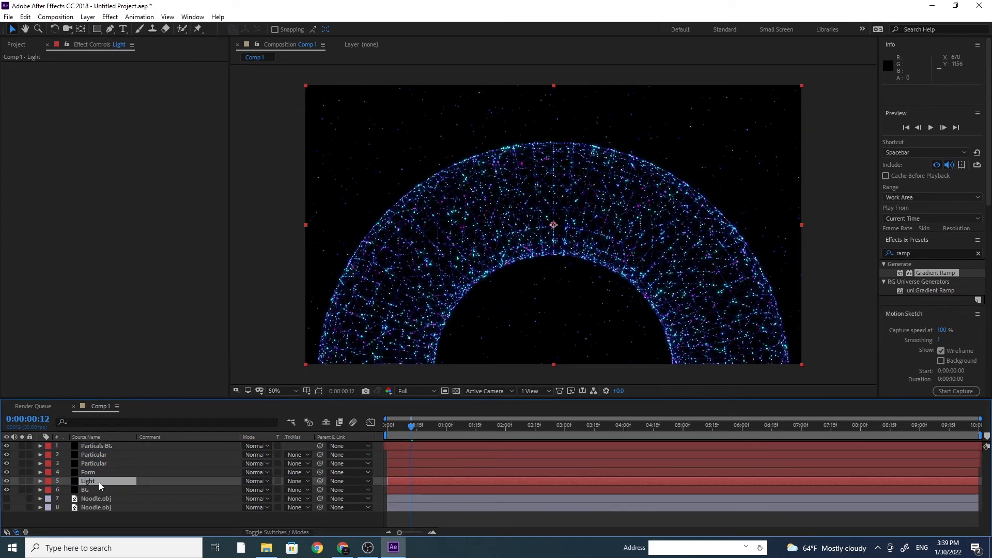
{"action": "left_click", "coordinate": [97, 482]}
{"action": "left_click", "coordinate": [111, 16]}
{"action": "mouse_move", "coordinate": [192, 421]}
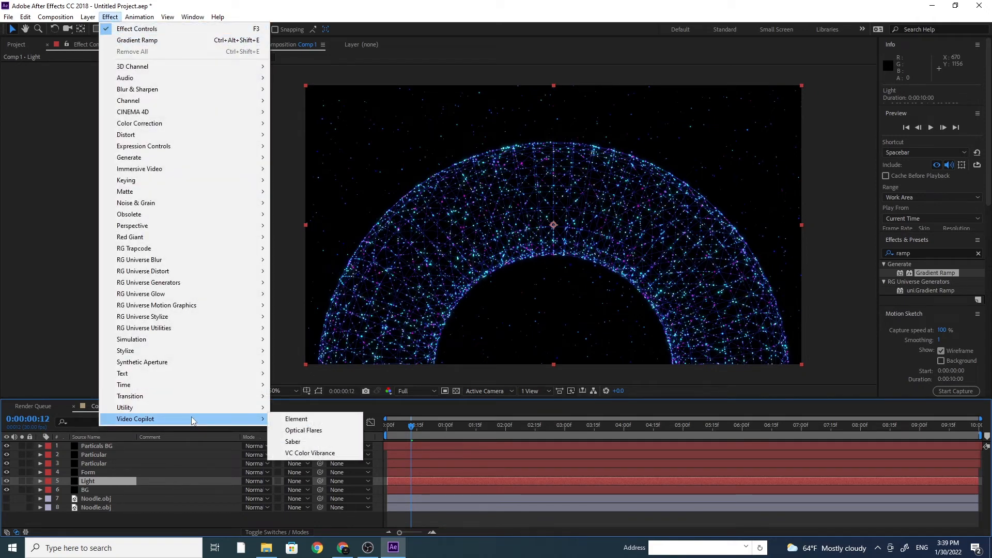
{"action": "left_click", "coordinate": [302, 430]}
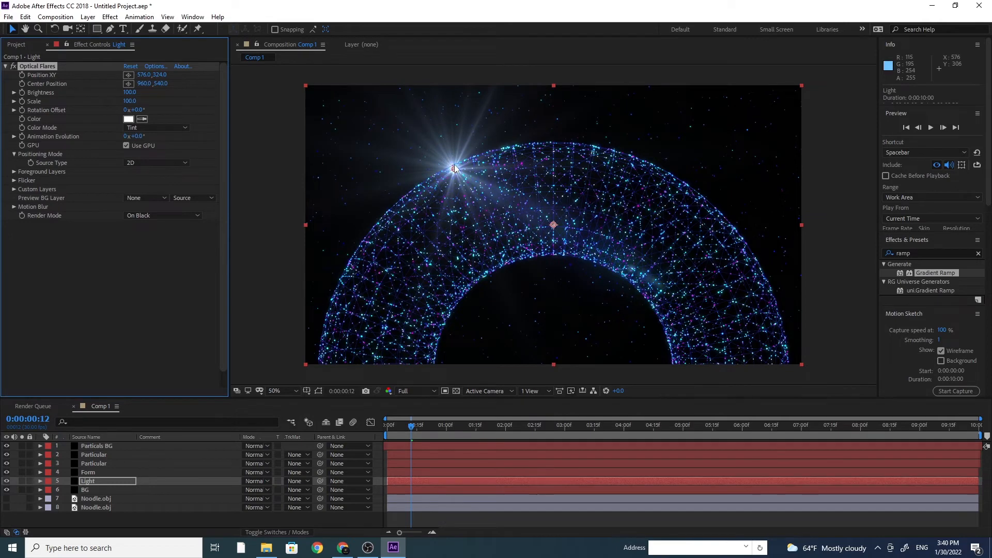
Move the optical flare's centre to the frame's upper-left corner, at about Position XY 6, 8
{"action": "left_click_drag", "start_coordinate": [454, 169], "coordinate": [365, 133]}
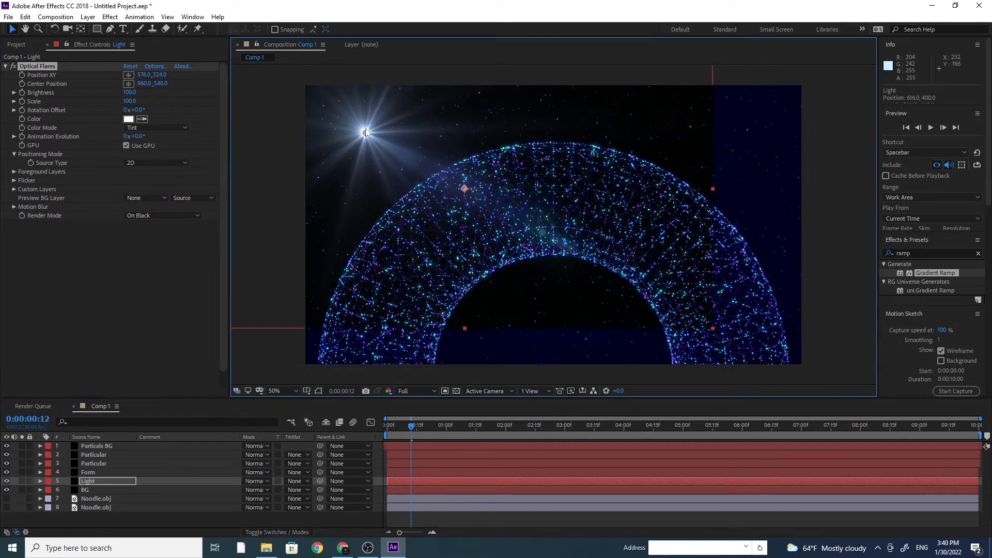
{"action": "key", "text": "ctrl+z"}
{"action": "left_click_drag", "start_coordinate": [459, 171], "coordinate": [310, 90]}
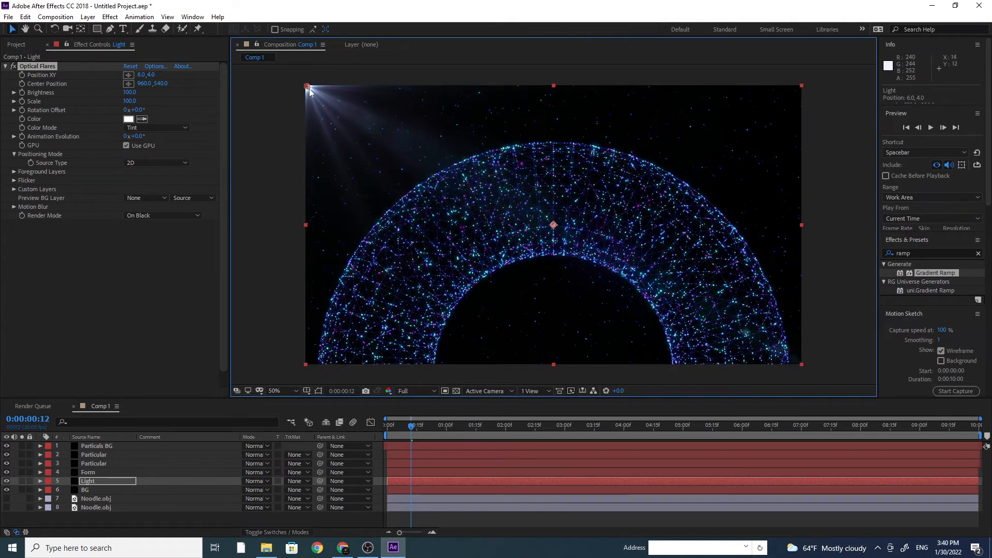
{"action": "left_click_drag", "start_coordinate": [308, 91], "coordinate": [310, 90]}
Tint the optical flare blue with RGB 75, 147, 255
{"action": "left_click", "coordinate": [130, 119]}
{"action": "left_click", "coordinate": [155, 307]}
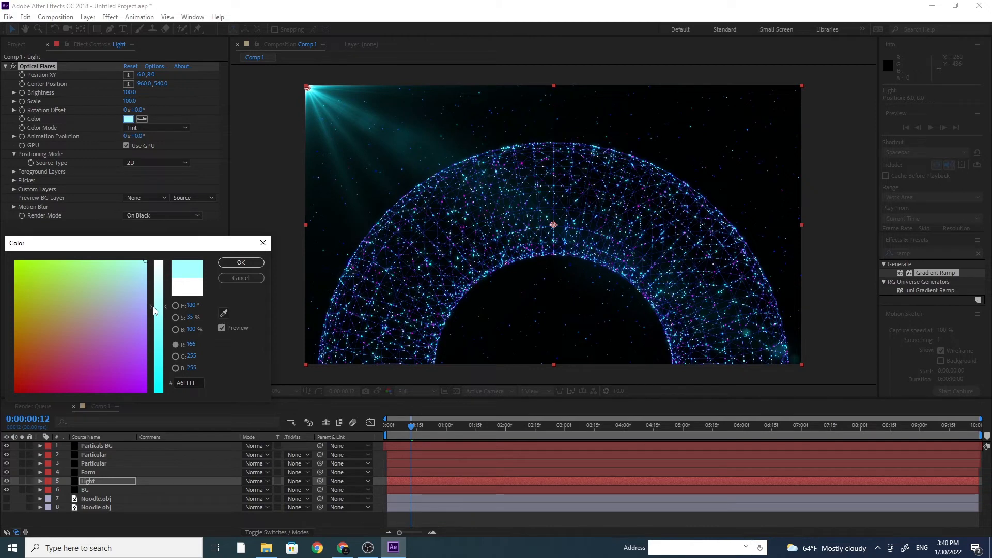
{"action": "mouse_move", "coordinate": [139, 271]}
{"action": "left_mouse_down"}
{"action": "mouse_move", "coordinate": [82, 259]}
{"action": "mouse_move", "coordinate": [132, 259]}
{"action": "left_mouse_up"}
{"action": "left_click", "coordinate": [142, 263]}
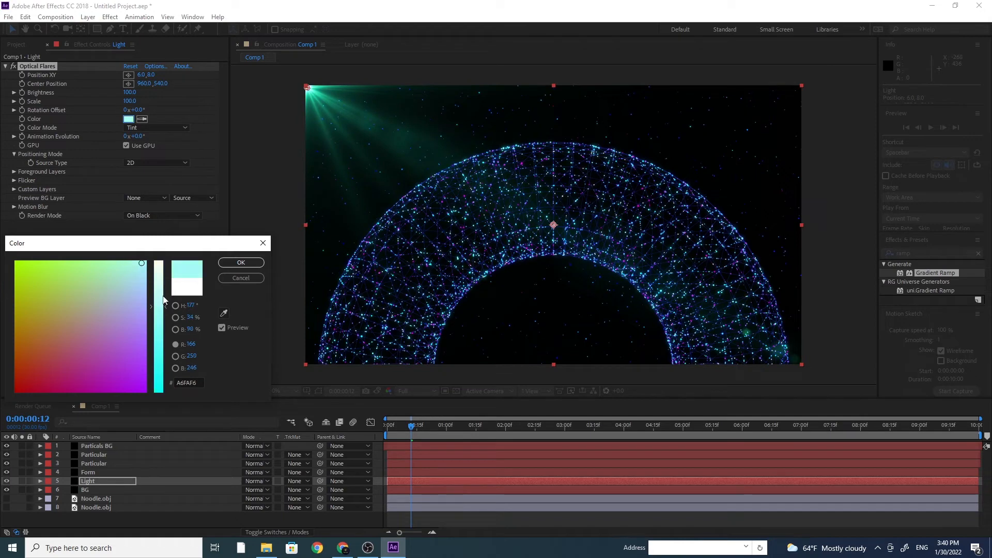
{"action": "mouse_move", "coordinate": [163, 311]}
{"action": "left_mouse_down"}
{"action": "mouse_move", "coordinate": [162, 354]}
{"action": "mouse_move", "coordinate": [139, 351]}
{"action": "mouse_move", "coordinate": [148, 316]}
{"action": "left_mouse_up"}
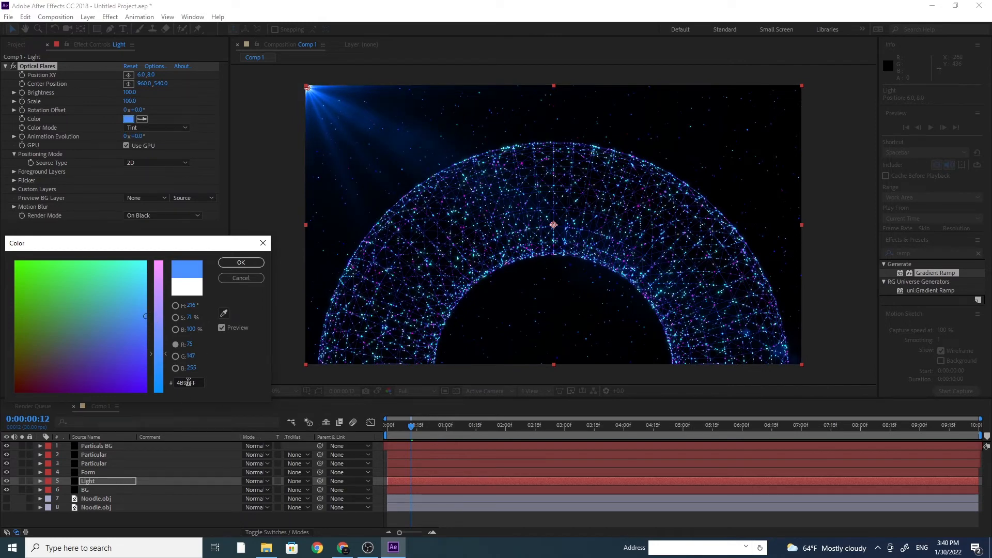
{"action": "left_click", "coordinate": [241, 263]}
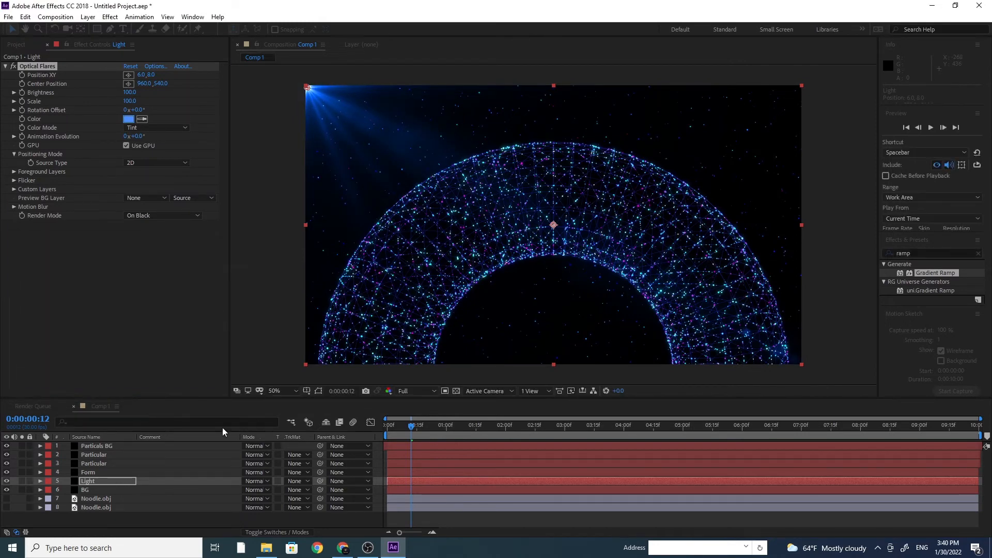
Set the Light layer's Optical Flares Render Mode to On Transparent
{"action": "left_click", "coordinate": [90, 480]}
{"action": "left_click", "coordinate": [136, 218]}
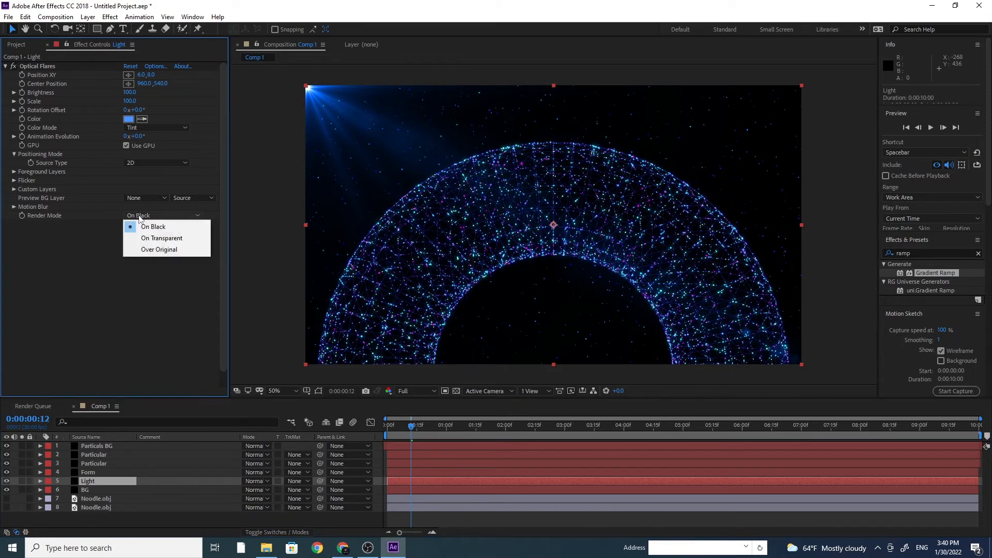
{"action": "left_click", "coordinate": [149, 236]}
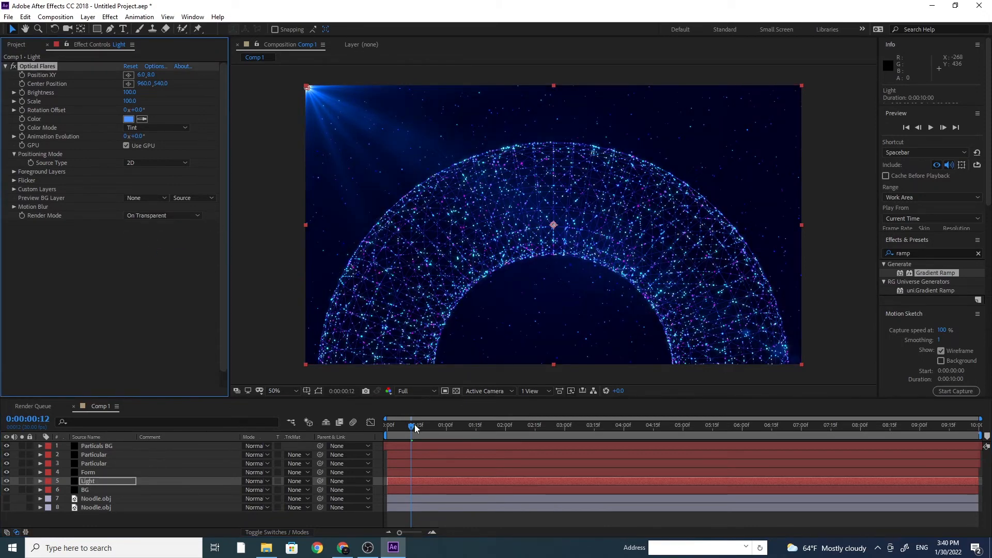
Duplicate the Light layer and move the duplicate's flare to the frame's upper-right corner, at Position XY 1914, 8
{"action": "left_click_drag", "start_coordinate": [415, 428], "coordinate": [326, 425]}
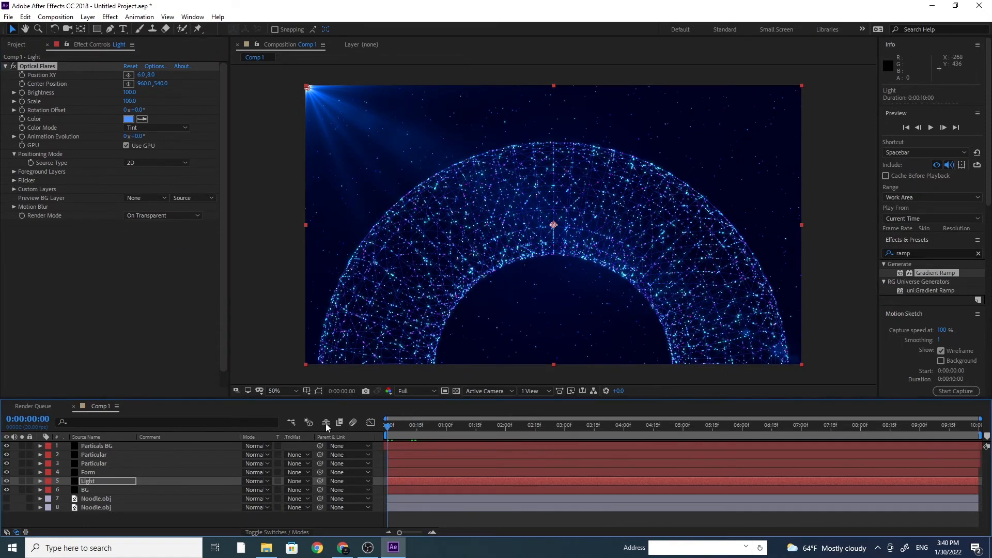
{"action": "left_click", "coordinate": [87, 483]}
{"action": "key", "text": "ctrl+d"}
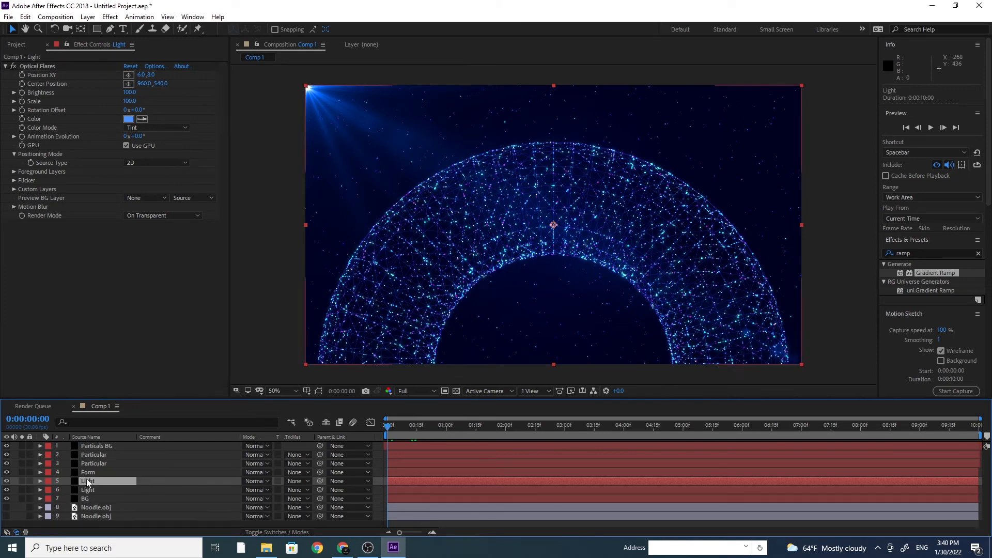
{"action": "left_click", "coordinate": [145, 83]}
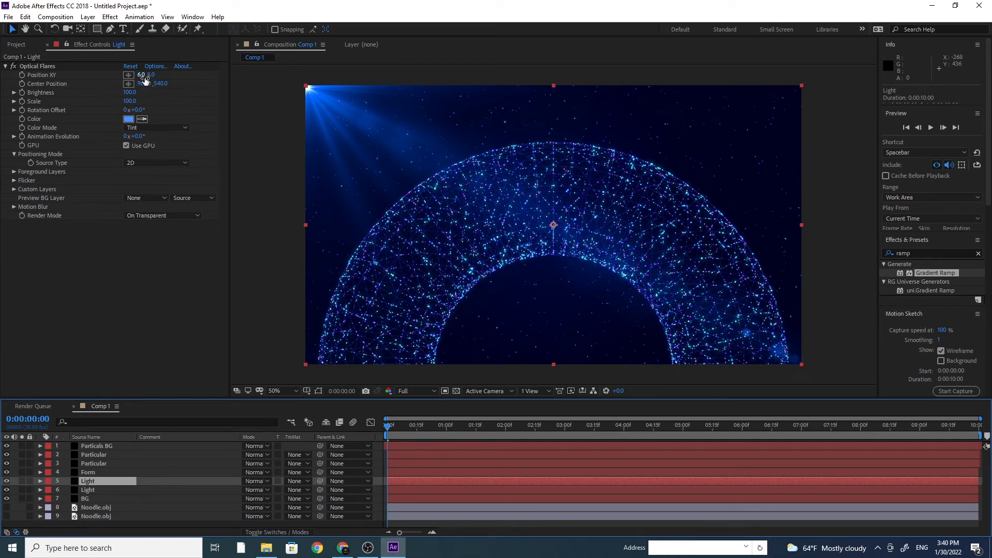
{"action": "left_click_drag", "start_coordinate": [141, 76], "coordinate": [559, 171]}
{"action": "left_click_drag", "start_coordinate": [147, 76], "coordinate": [523, 125]}
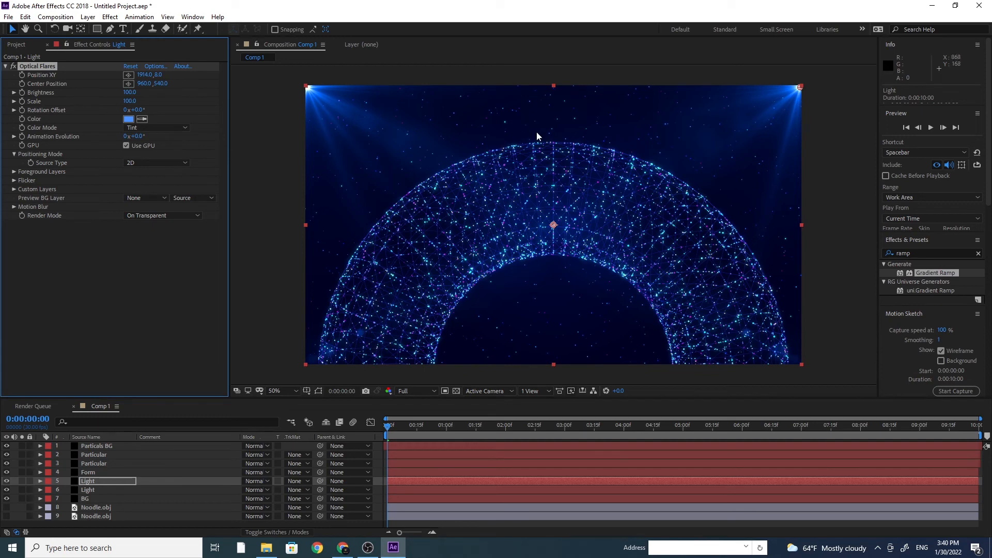
Animate the duplicate flare's Position XY with a keyframe at the first frame and 5, 8 at 0:00:09:29
{"action": "left_click", "coordinate": [393, 426]}
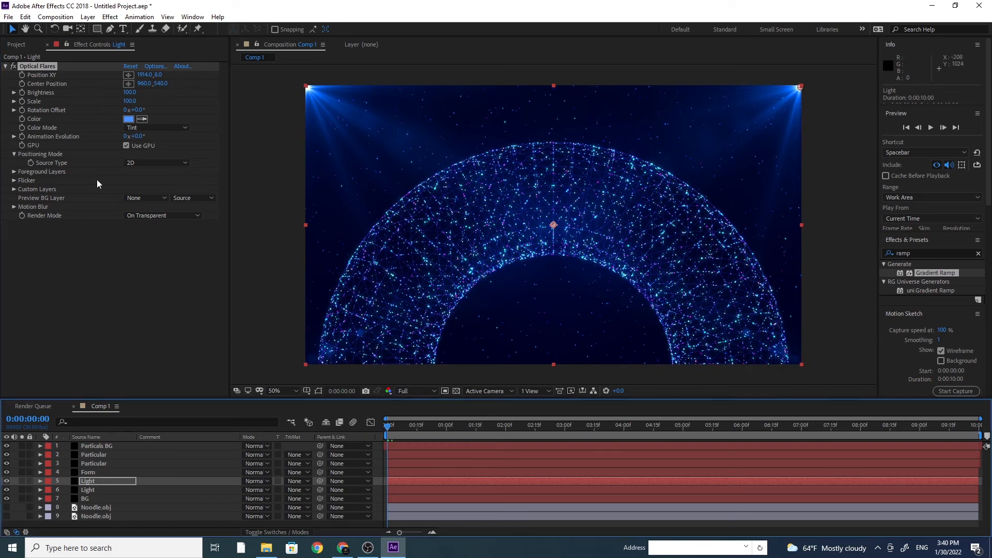
{"action": "left_click", "coordinate": [21, 76]}
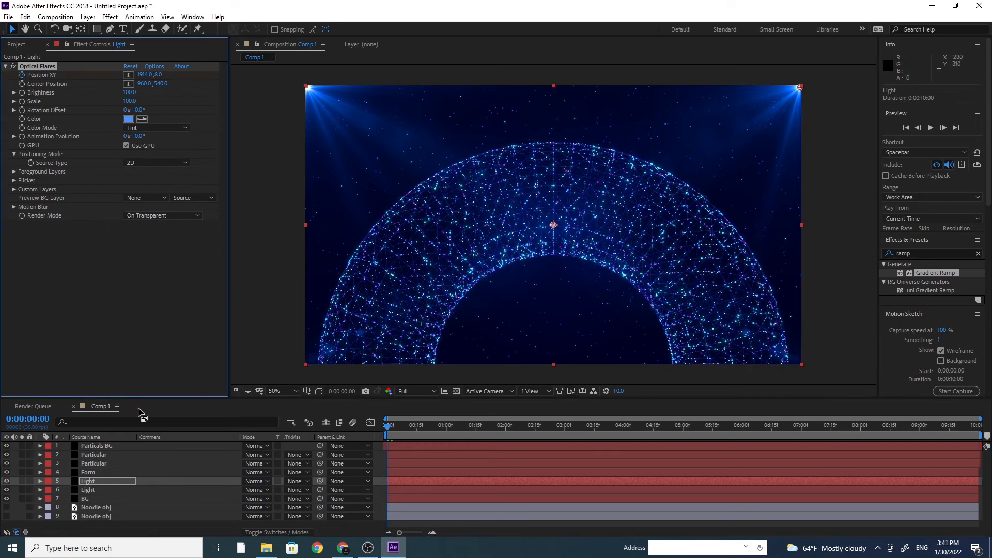
{"action": "left_click", "coordinate": [982, 433]}
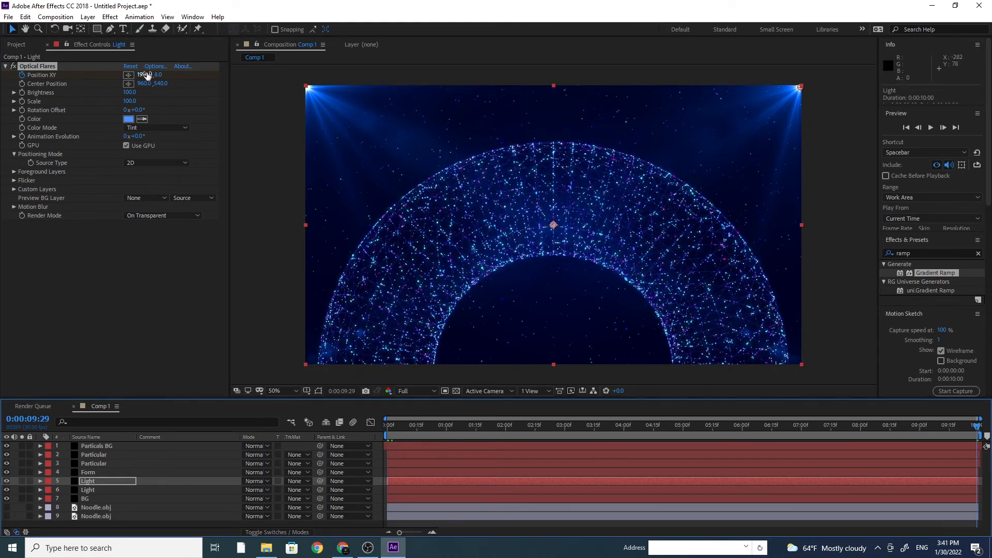
{"action": "left_click_drag", "start_coordinate": [146, 76], "coordinate": [99, 99]}
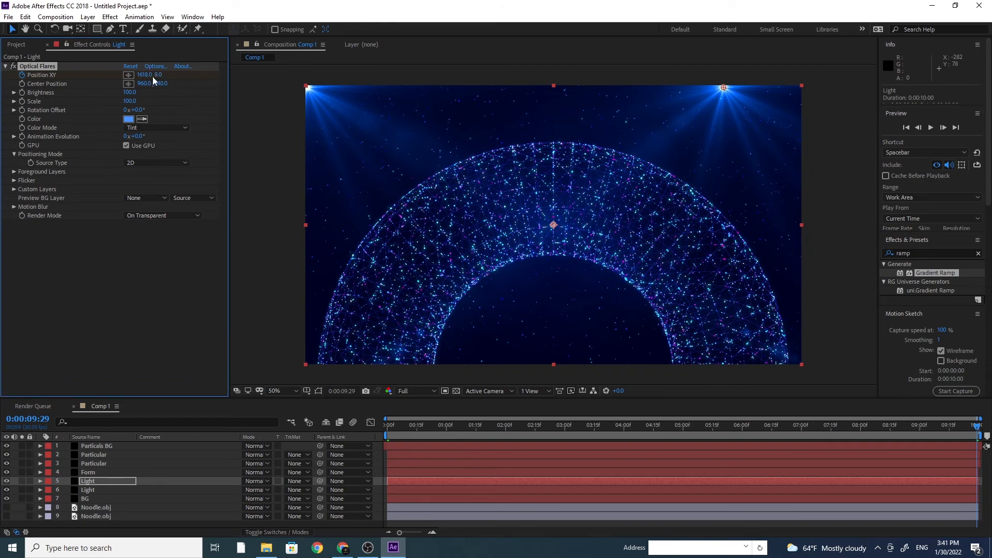
{"action": "left_click_drag", "start_coordinate": [153, 76], "coordinate": [6, 54]}
{"action": "left_click_drag", "start_coordinate": [148, 77], "coordinate": [110, 78]}
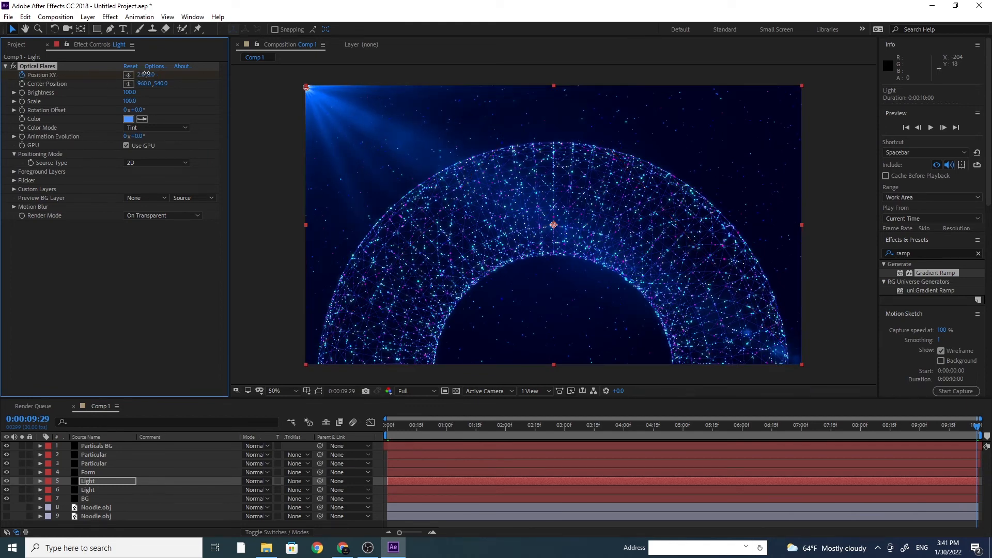
Animate the original Light layer's flare Position XY with a keyframe at the first frame and 1915, 8 at 0:00:09:29
{"action": "left_click", "coordinate": [91, 490]}
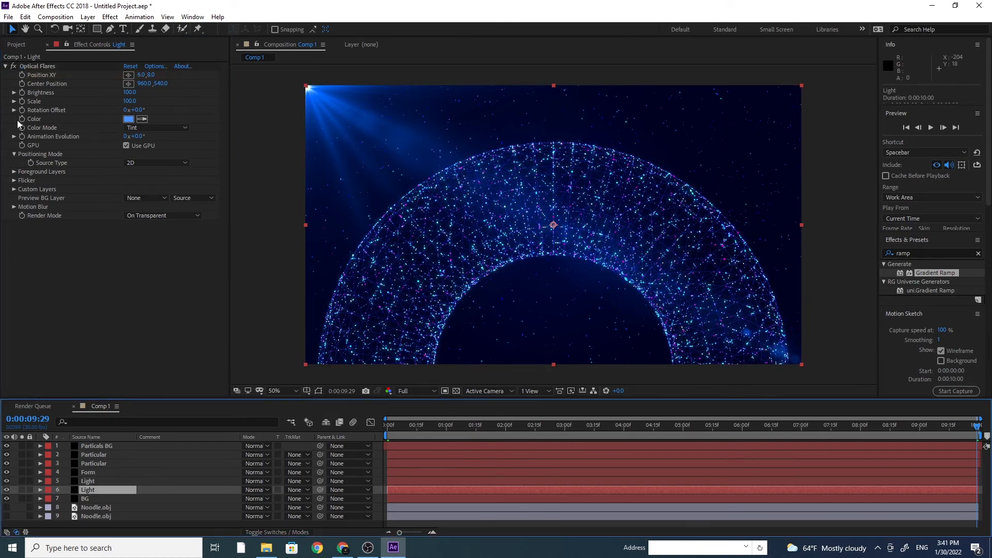
{"action": "left_click", "coordinate": [90, 482]}
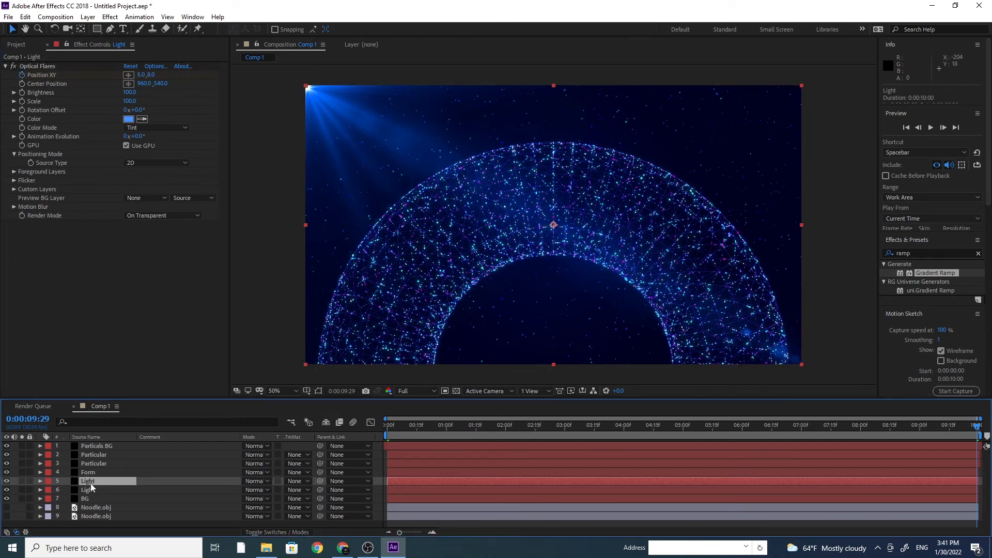
{"action": "left_click", "coordinate": [87, 490]}
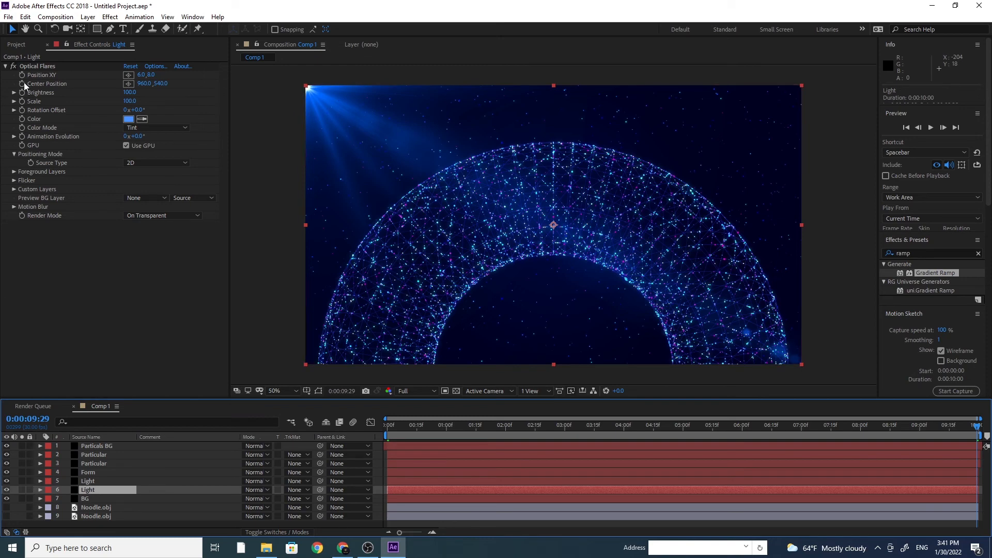
{"action": "left_click", "coordinate": [37, 66]}
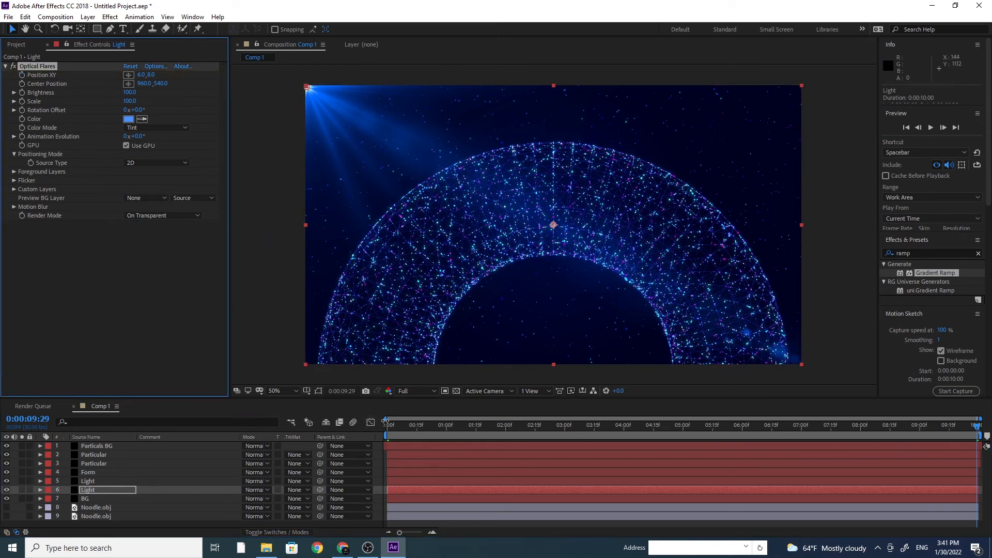
{"action": "left_click", "coordinate": [388, 424]}
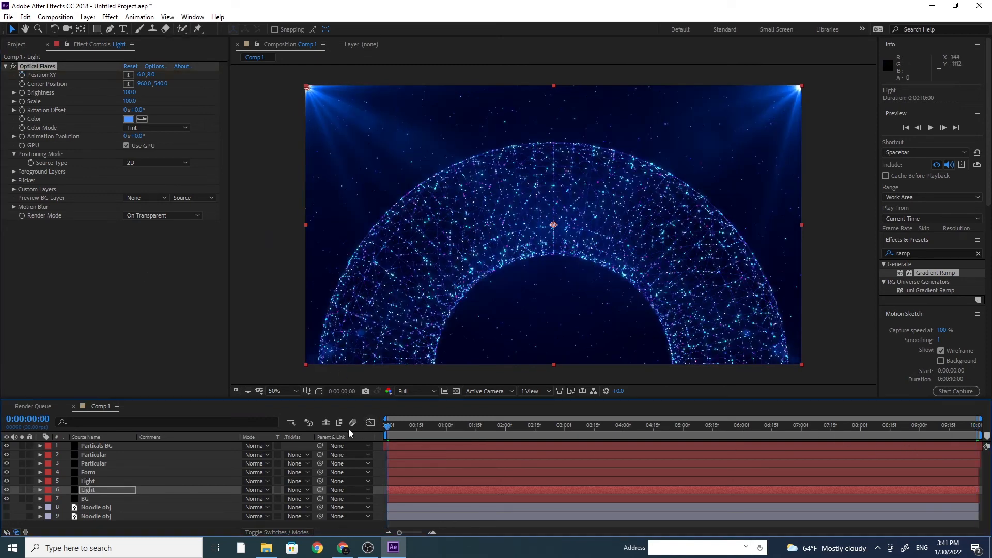
{"action": "left_click", "coordinate": [22, 75]}
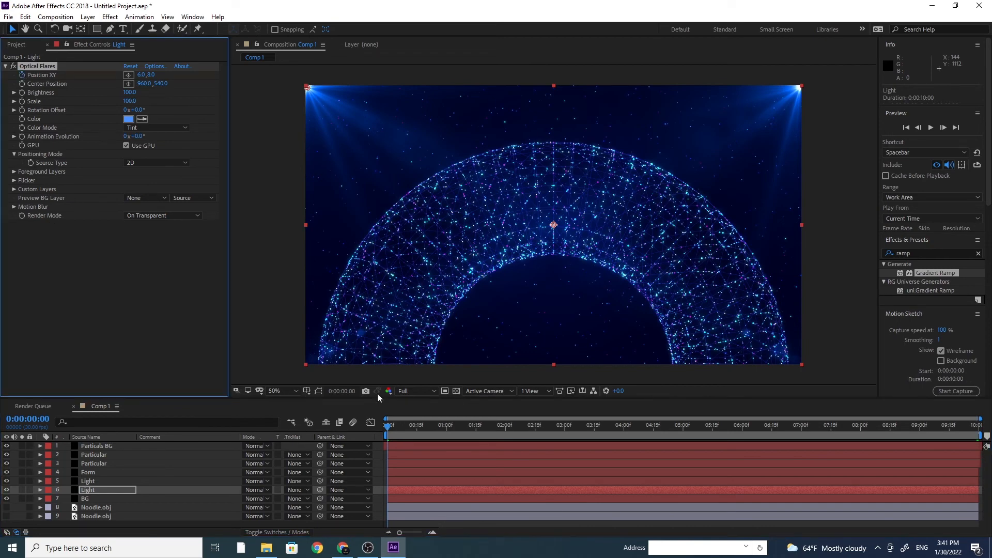
{"action": "left_click", "coordinate": [981, 432]}
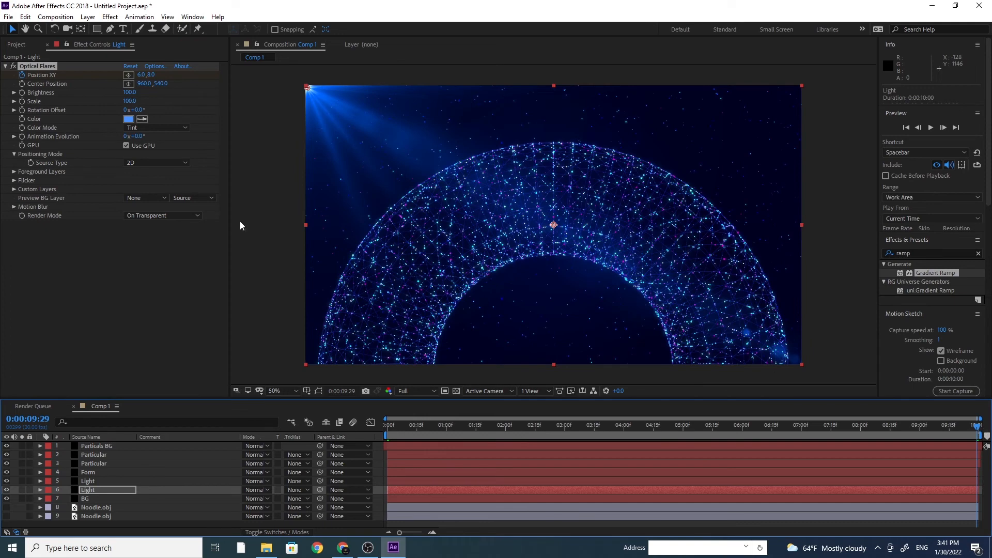
{"action": "left_click_drag", "start_coordinate": [141, 75], "coordinate": [785, 156]}
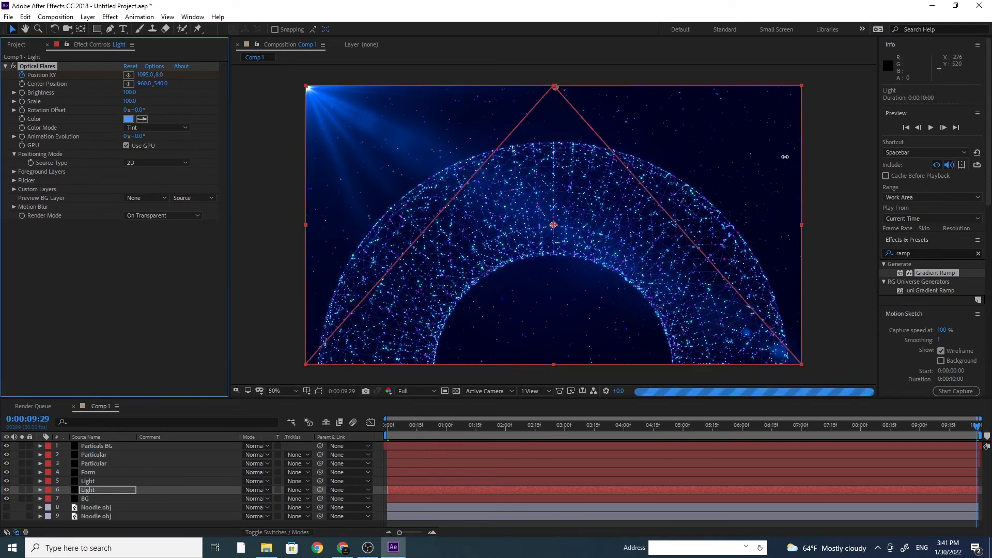
{"action": "left_click_drag", "start_coordinate": [146, 76], "coordinate": [626, 137]}
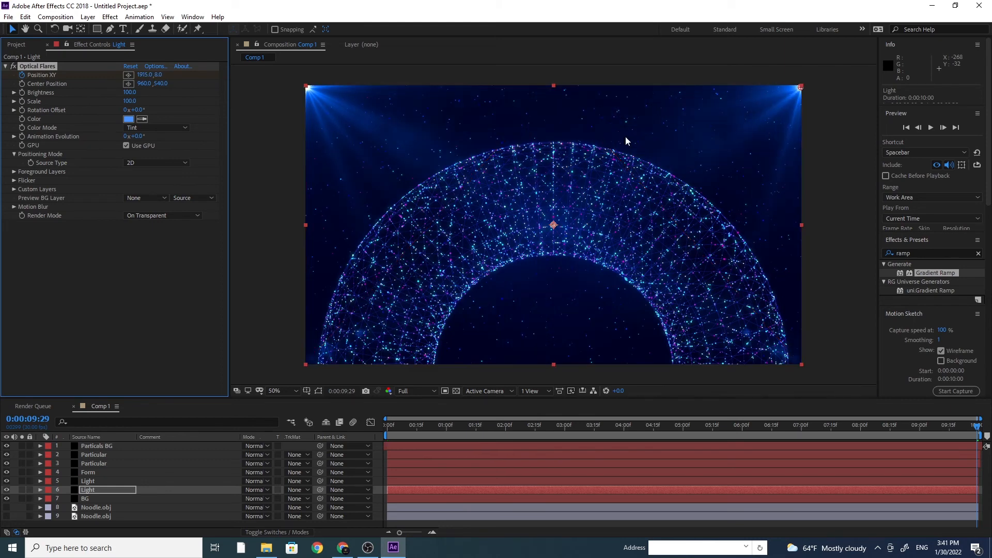
Play back the crossing flares briefly from the first frame
{"action": "left_click_drag", "start_coordinate": [401, 427], "coordinate": [324, 457]}
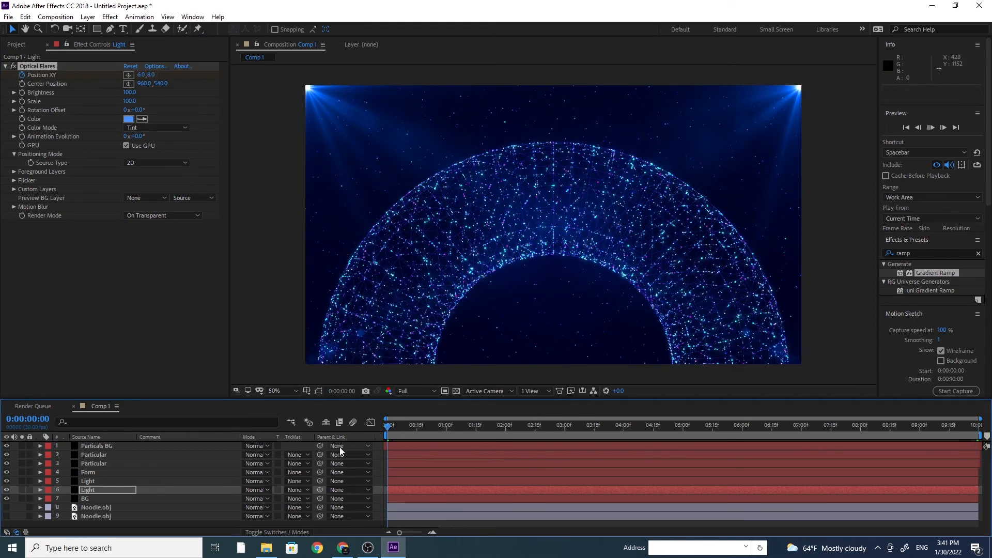
{"action": "key", "text": "space"}
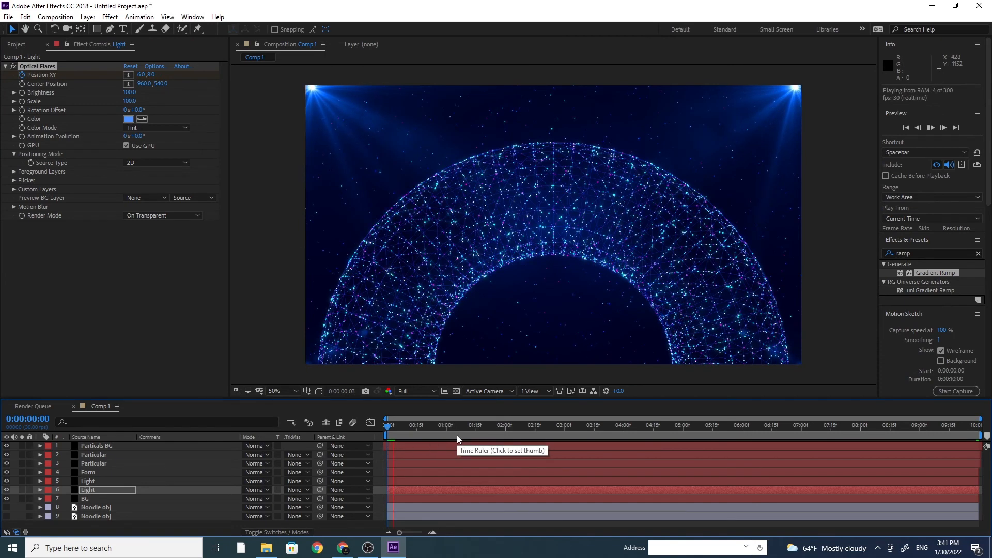
{"action": "key", "text": "space"}
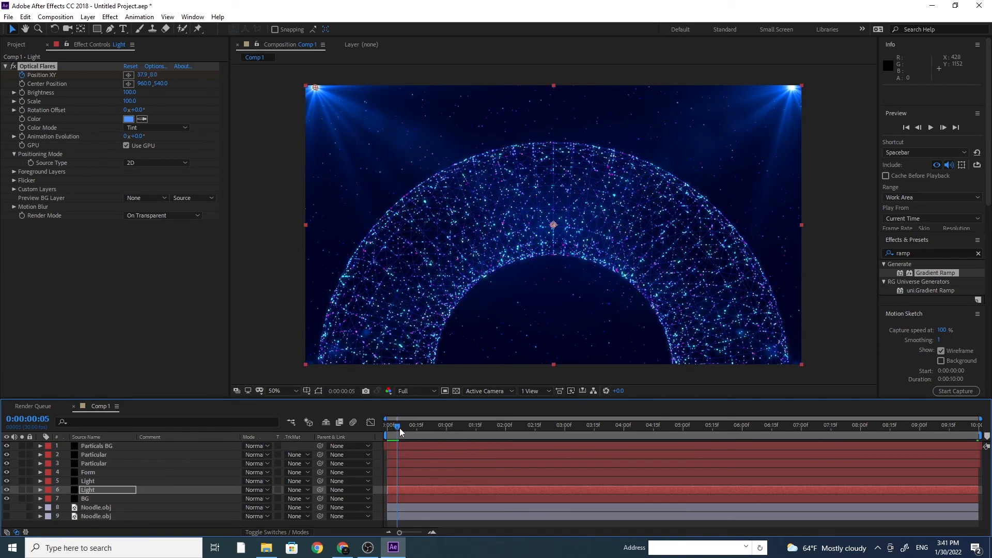
Create an adjustment layer and place it above the Particals BG layer at the top of the stack
{"action": "left_click", "coordinate": [88, 16]}
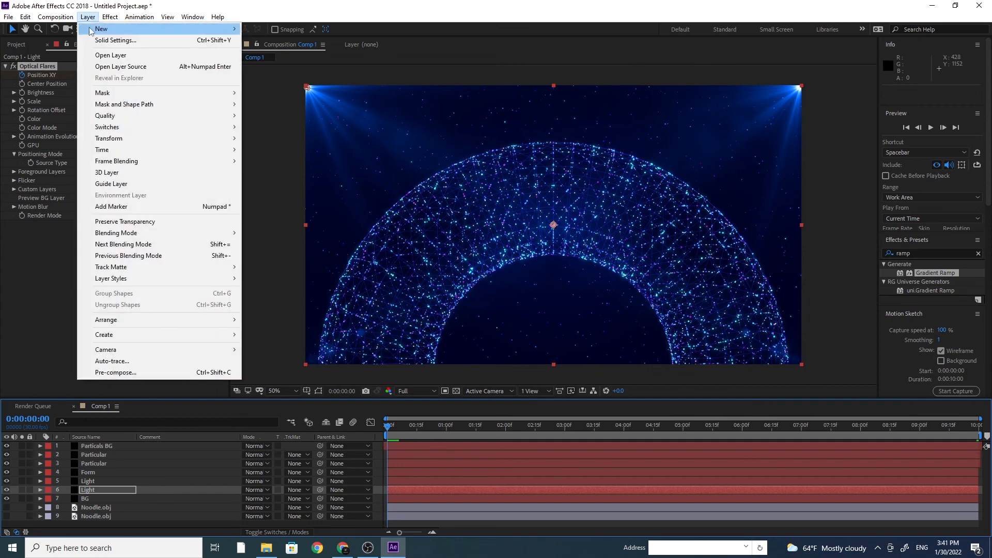
{"action": "mouse_move", "coordinate": [183, 33]}
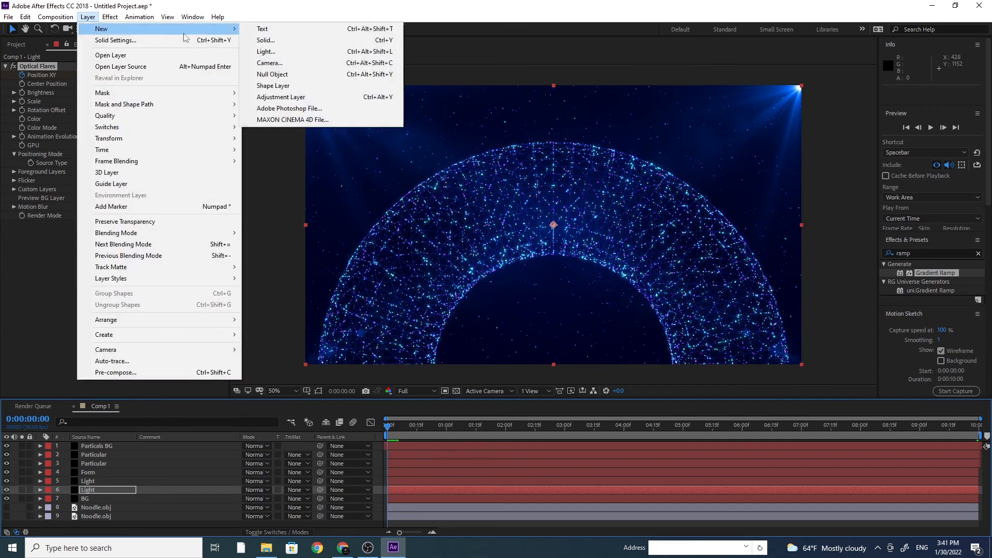
{"action": "left_click", "coordinate": [300, 98]}
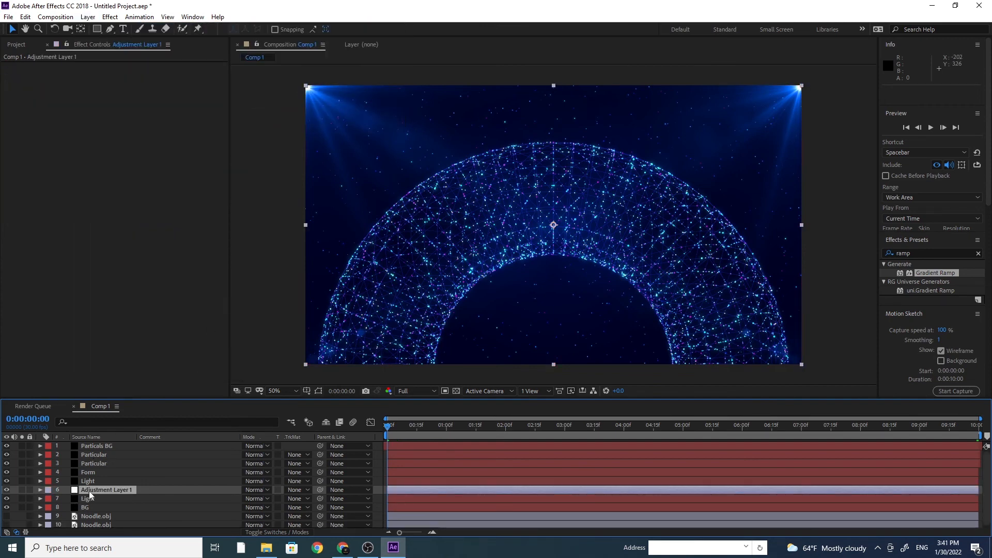
{"action": "left_click_drag", "start_coordinate": [89, 491], "coordinate": [91, 447]}
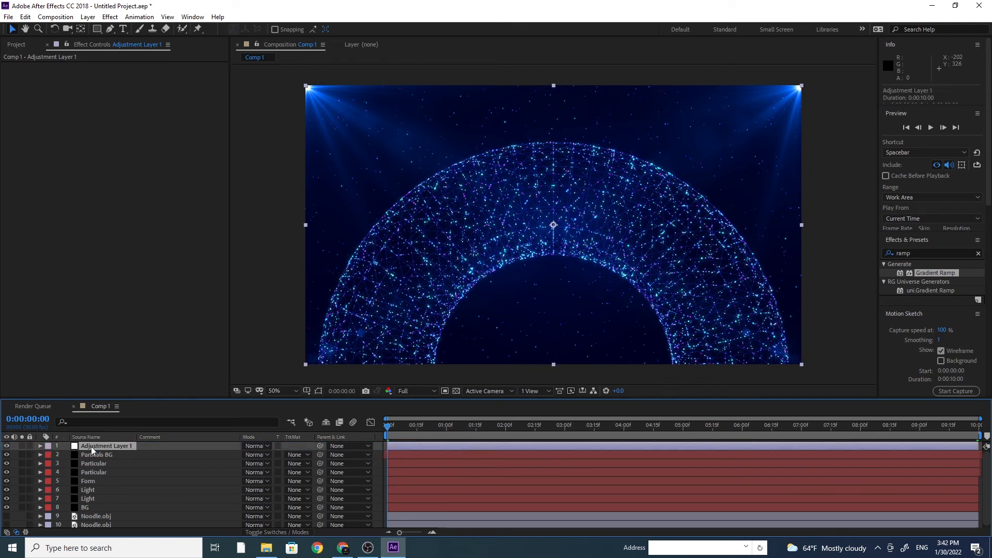
Apply a Curves effect with an RGB S-curve to the adjustment layer and preview the composition from the first frame
{"action": "left_click", "coordinate": [110, 16]}
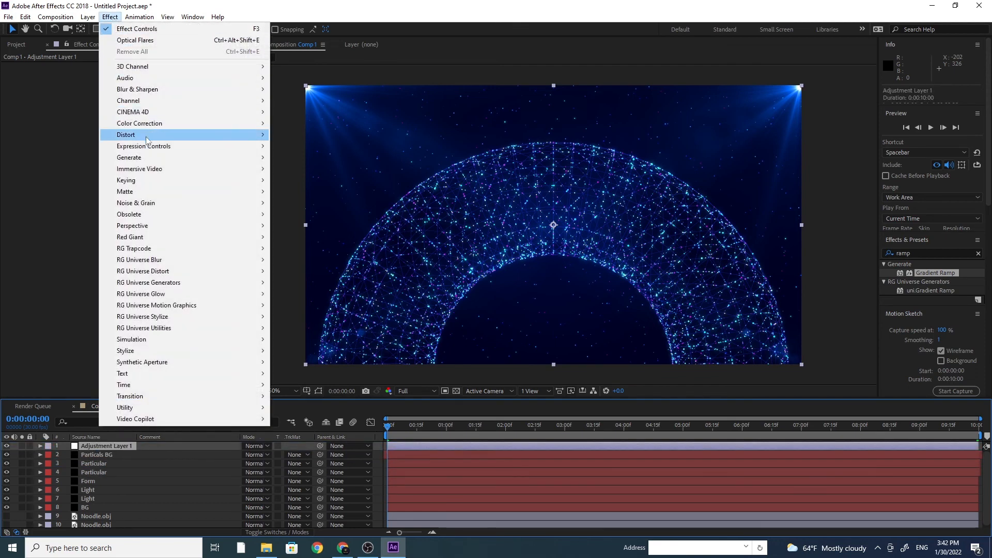
{"action": "mouse_move", "coordinate": [158, 126]}
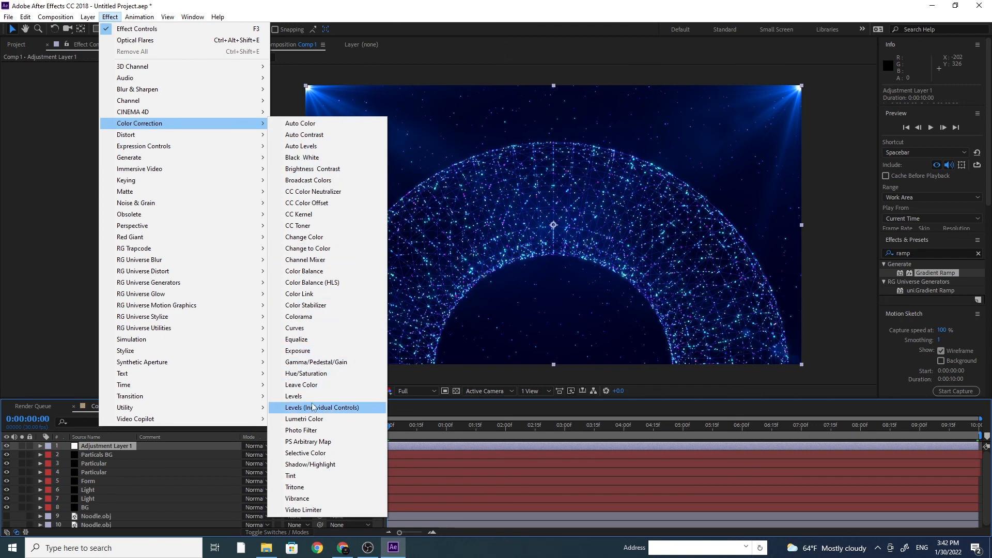
{"action": "left_click", "coordinate": [315, 328]}
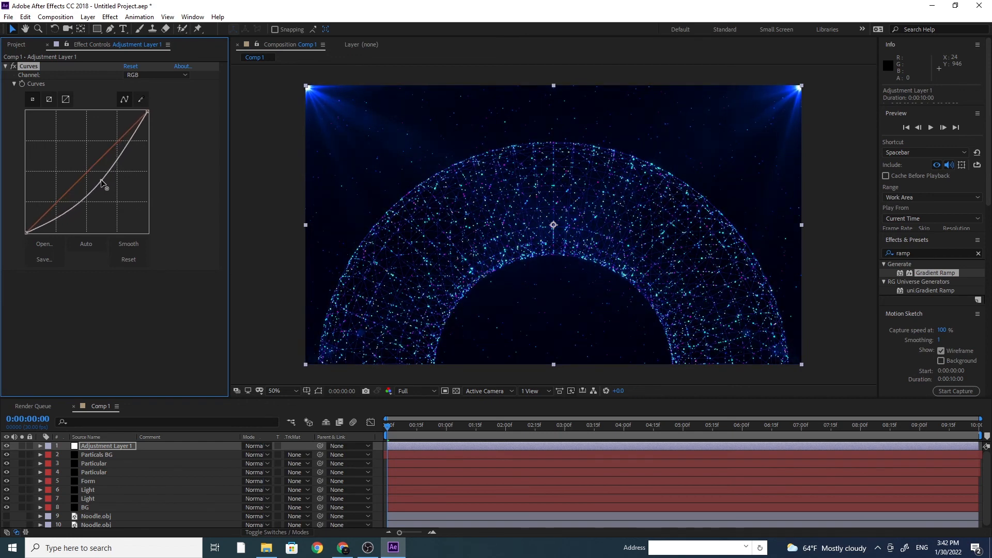
{"action": "left_click_drag", "start_coordinate": [102, 183], "coordinate": [70, 205]}
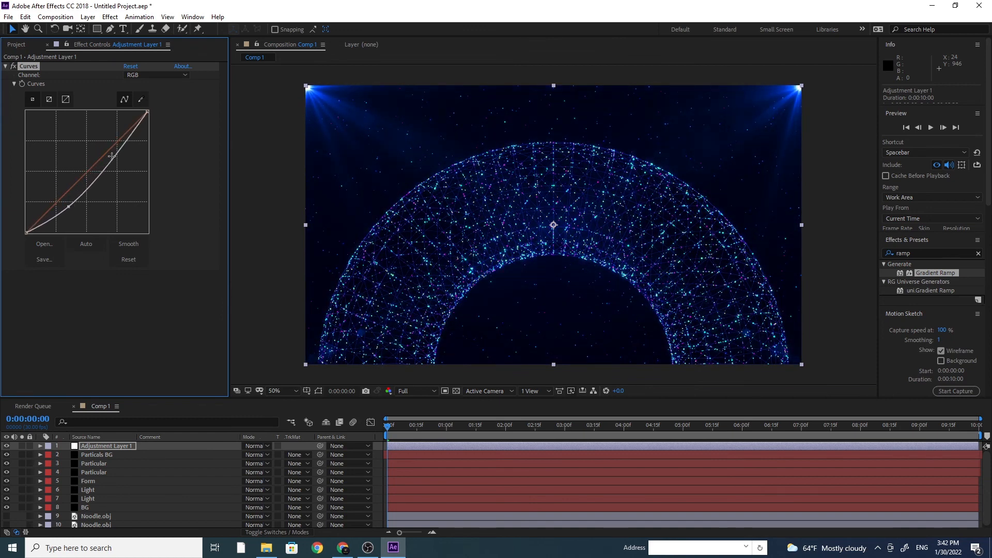
{"action": "left_click_drag", "start_coordinate": [115, 158], "coordinate": [103, 152]}
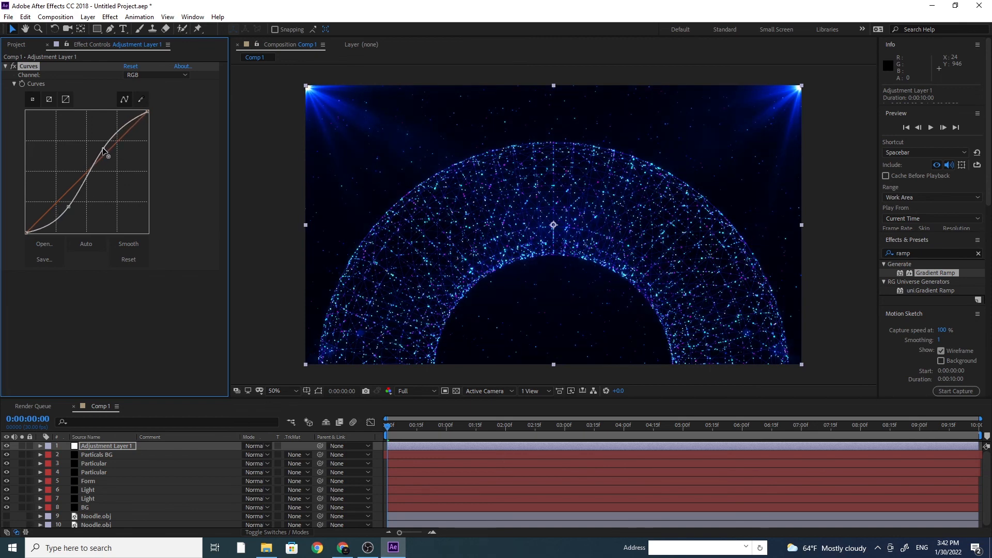
{"action": "left_click_drag", "start_coordinate": [102, 148], "coordinate": [101, 145]}
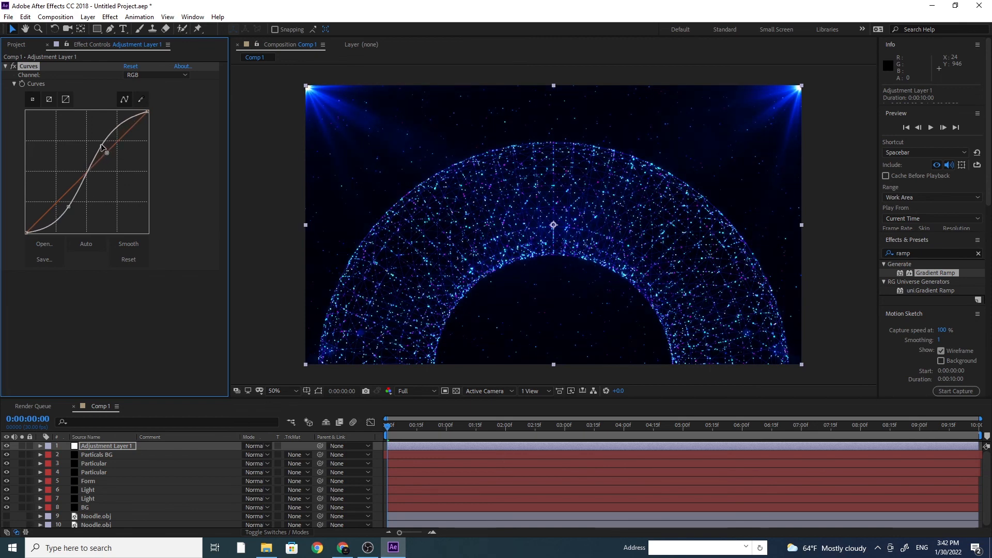
{"action": "left_click", "coordinate": [389, 427]}
{"action": "key", "text": "space"}
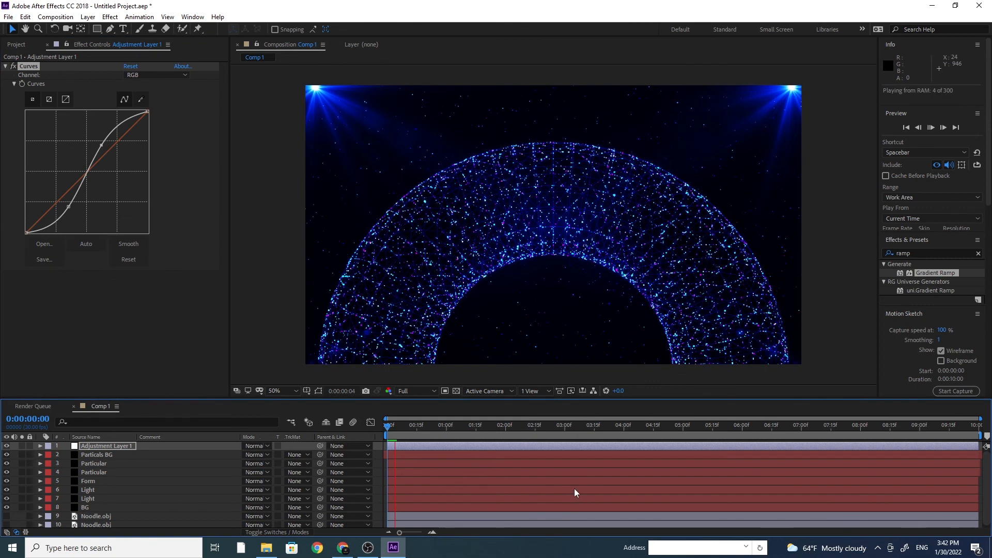